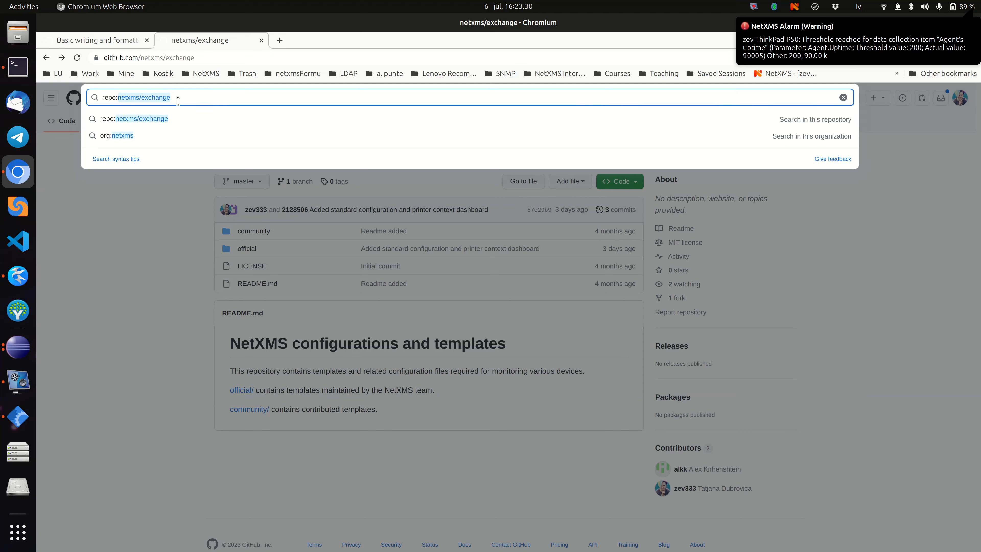
Look through the official and community folders of the netxms/exchange repository, returning to the repository's main page.
click(141, 266)
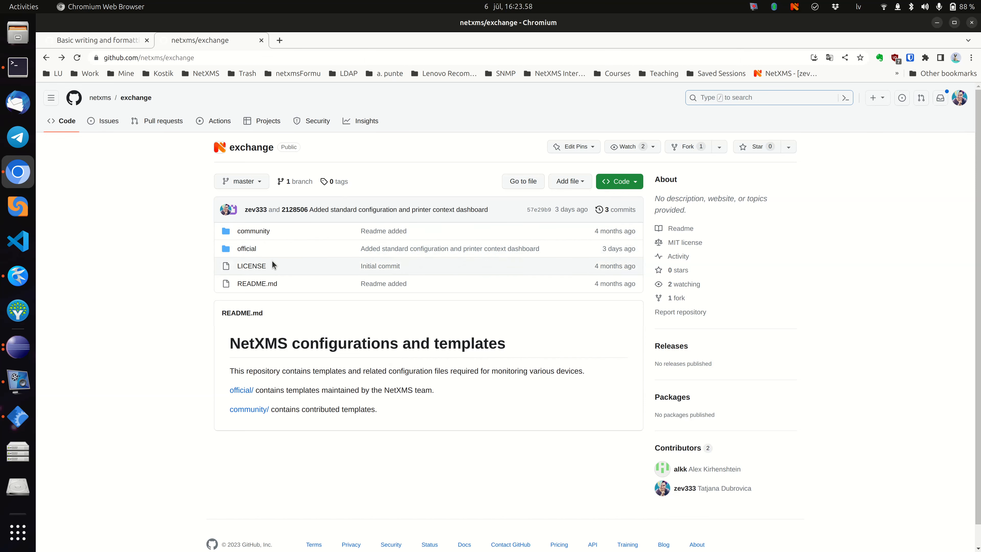
click(248, 252)
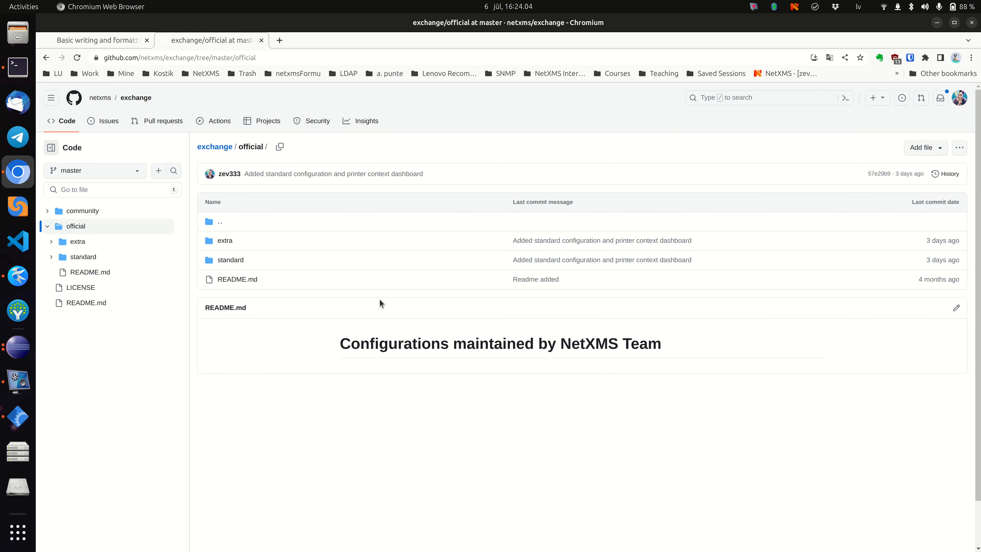
click(219, 151)
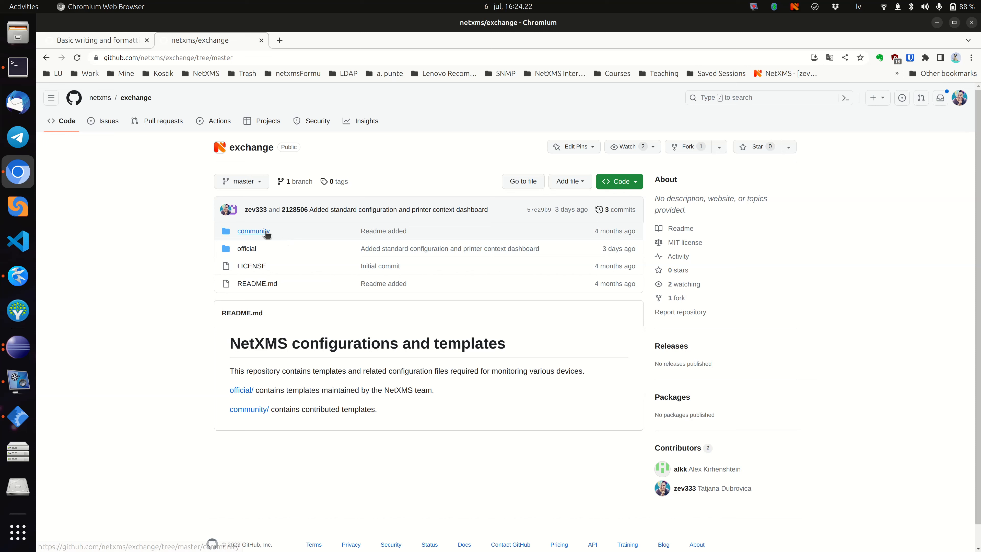
click(258, 230)
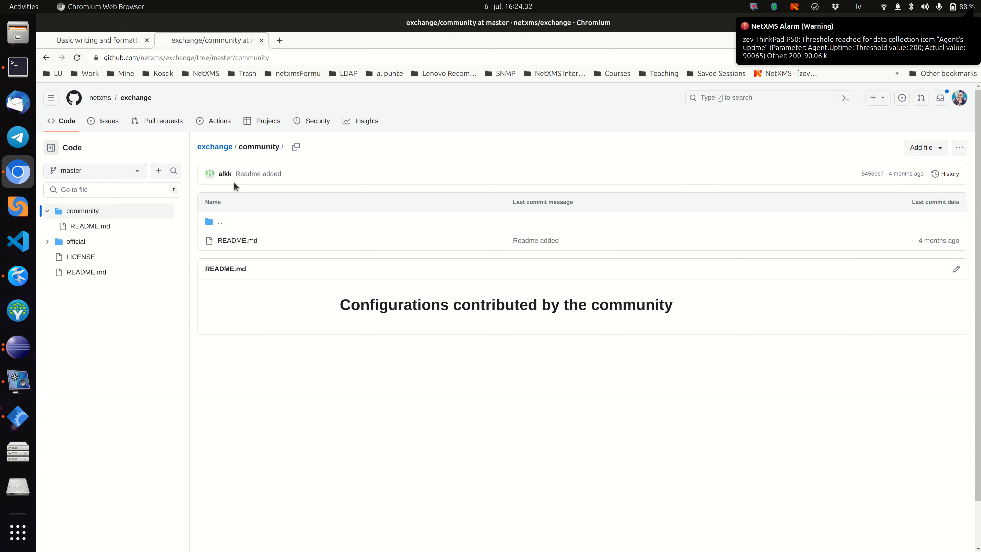
click(136, 97)
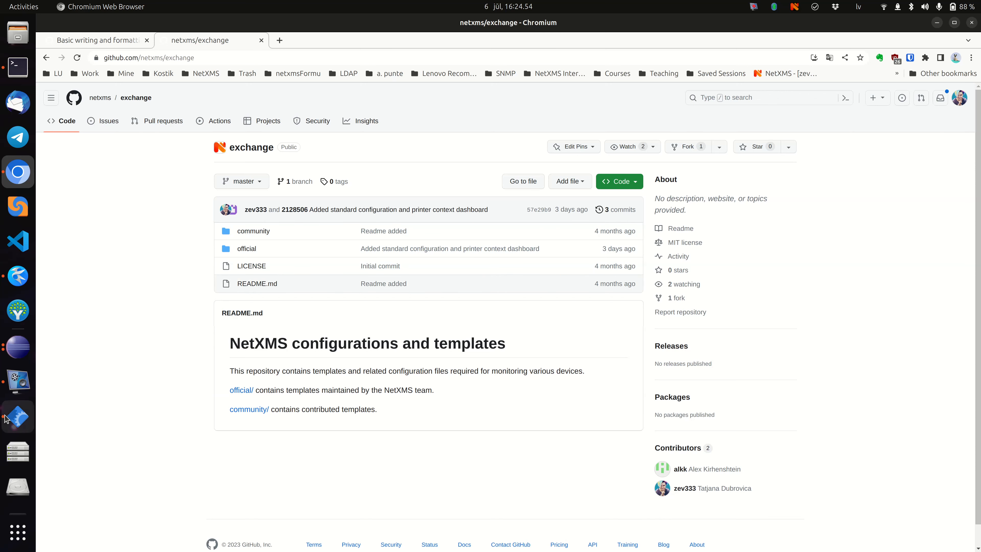
Switch to the NetXMS Management Client and open the Export configuration view, with the configuration list's filter shown.
click(18, 417)
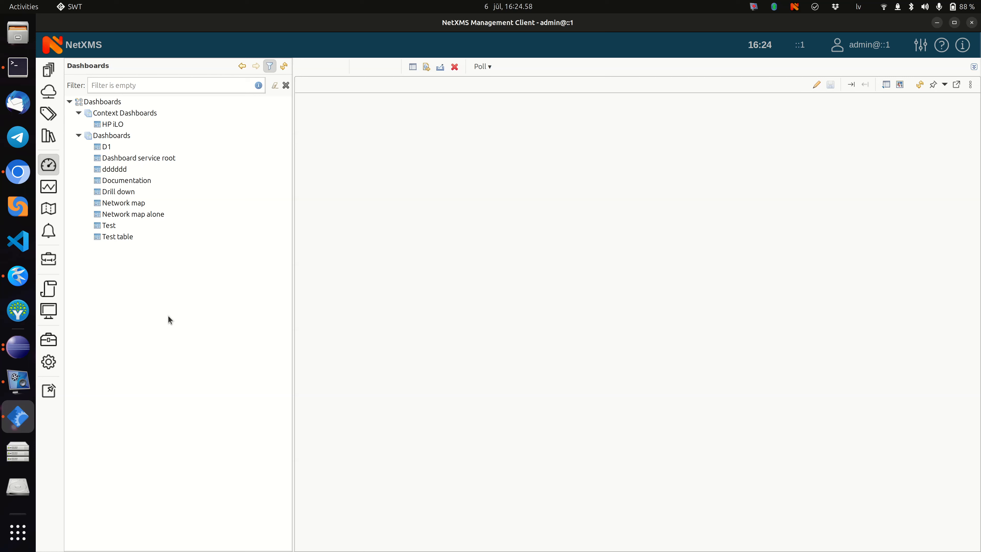
click(49, 362)
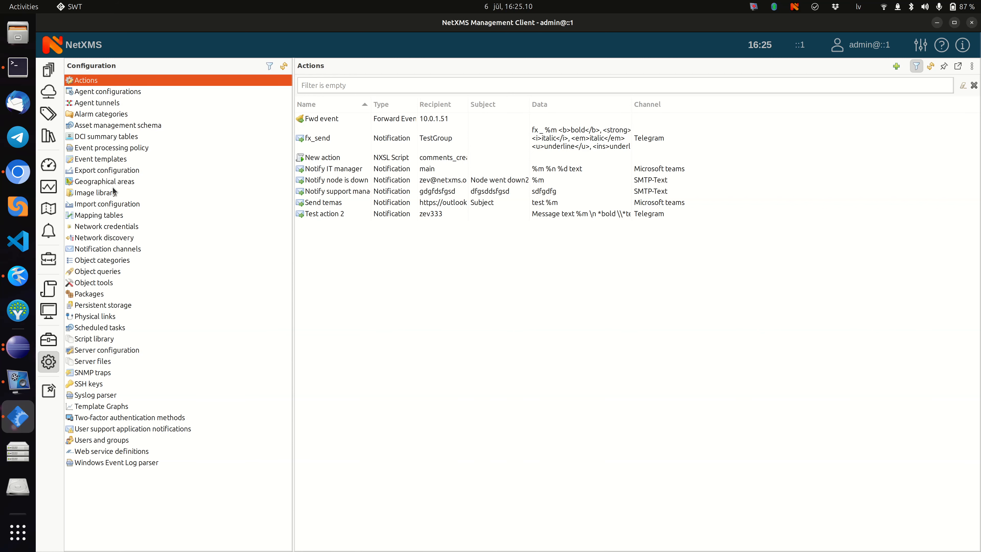
click(112, 172)
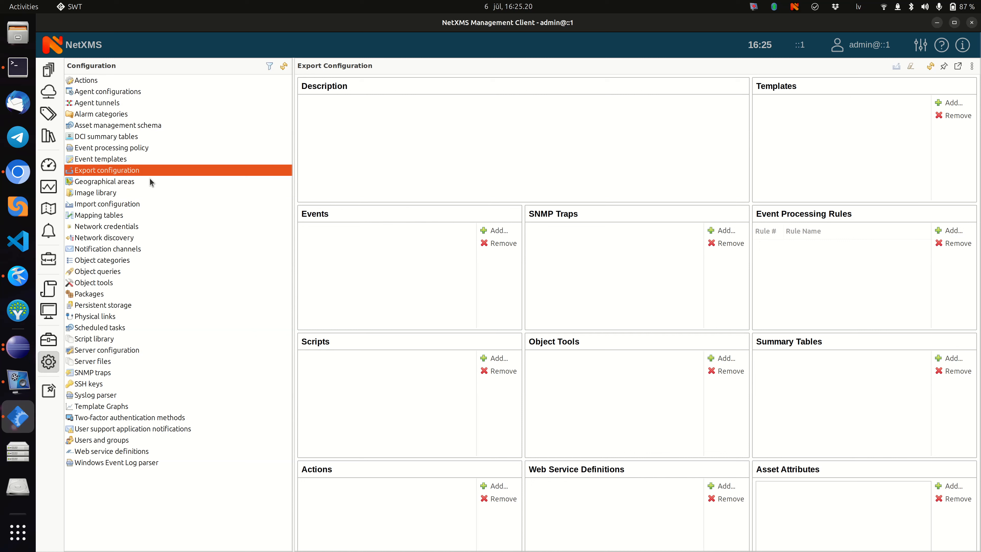
click(269, 67)
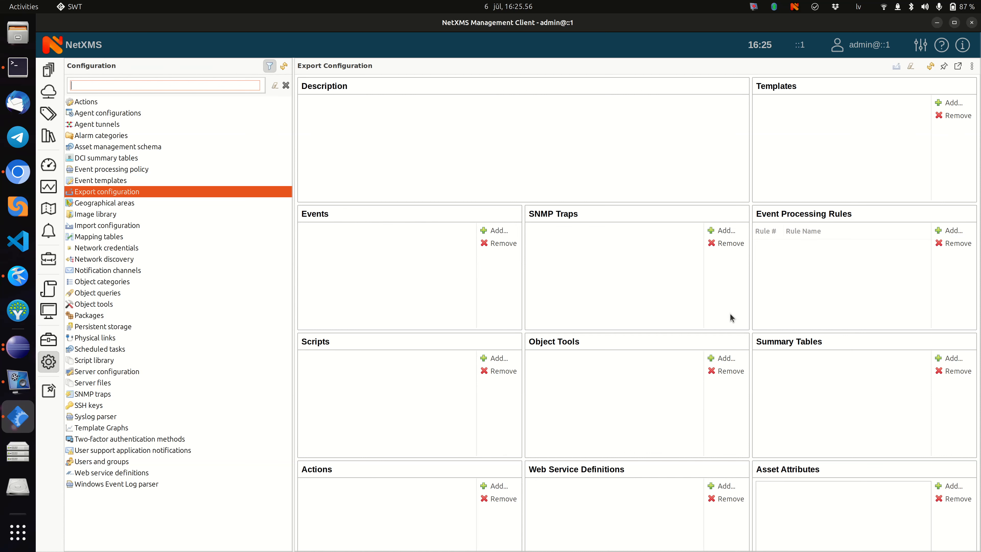
Add the Local Database template from System > NetXMS Agent to the templates being exported.
click(950, 103)
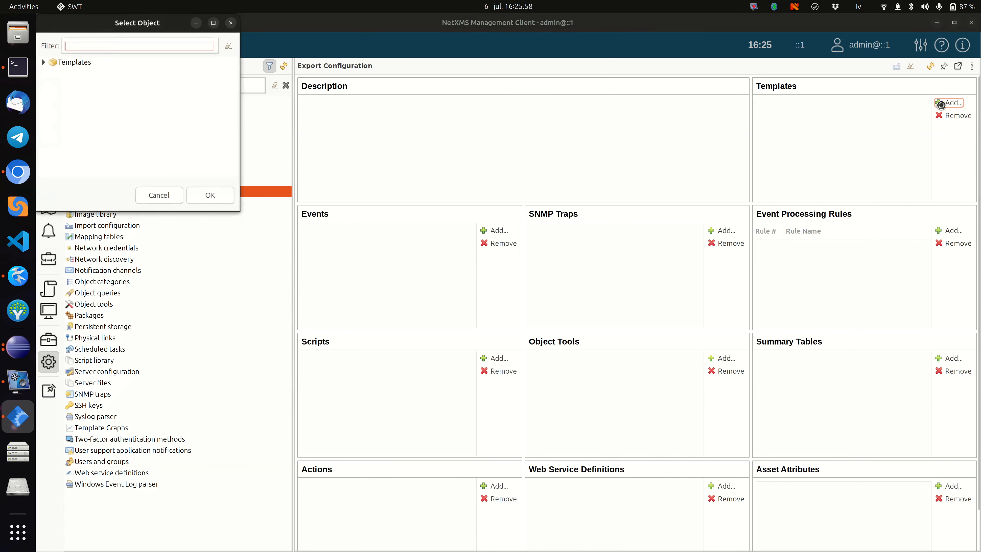
click(43, 62)
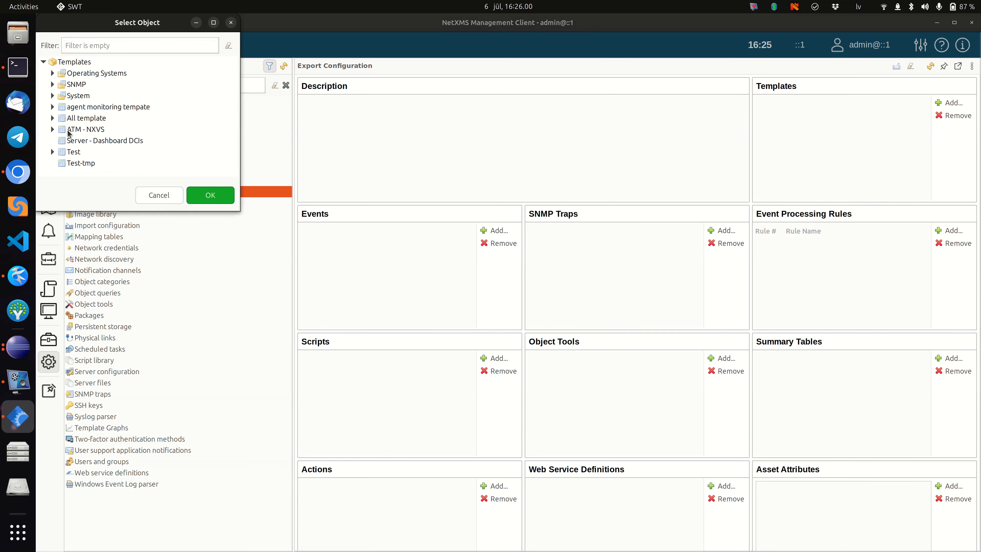
click(77, 143)
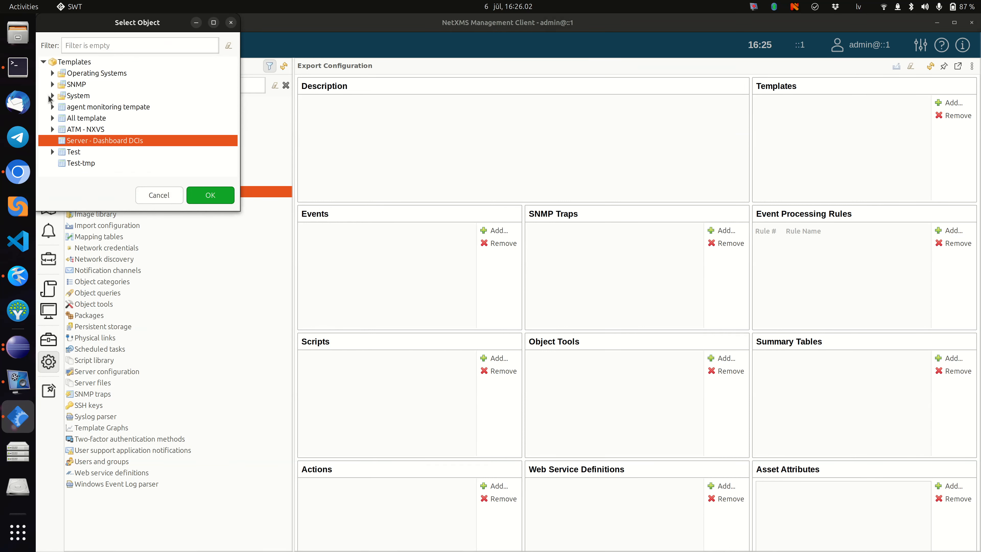
click(53, 97)
click(53, 96)
click(62, 107)
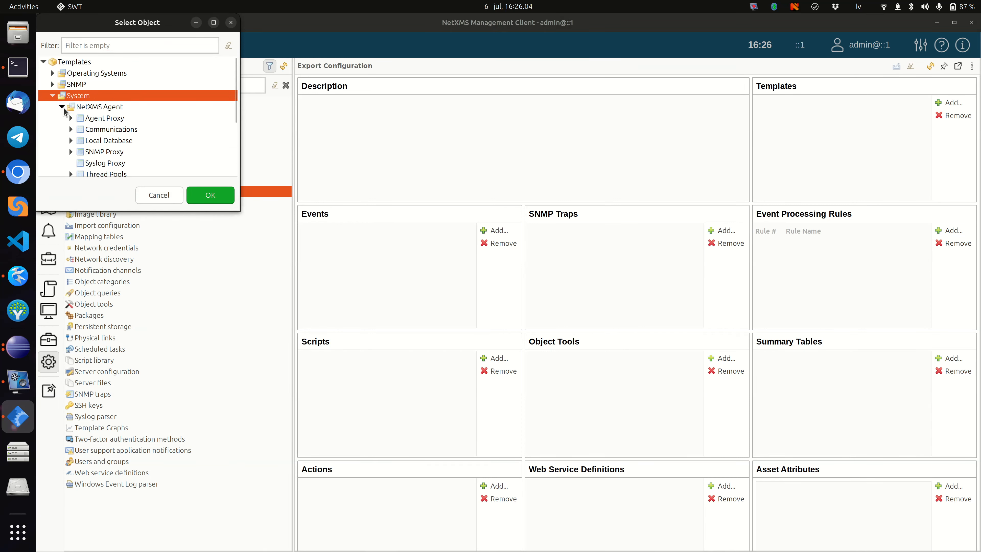
scroll(127, 117, down, 3)
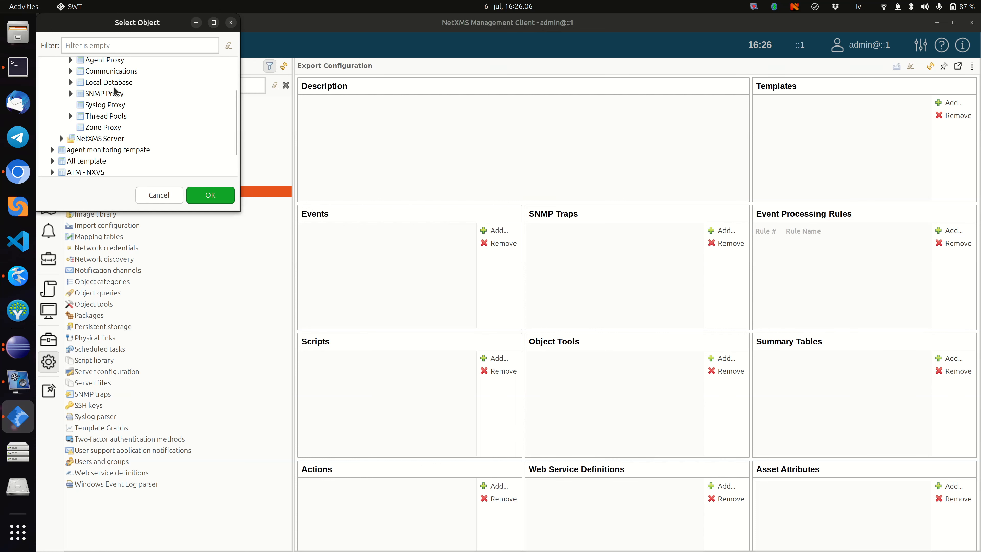
click(109, 82)
click(218, 197)
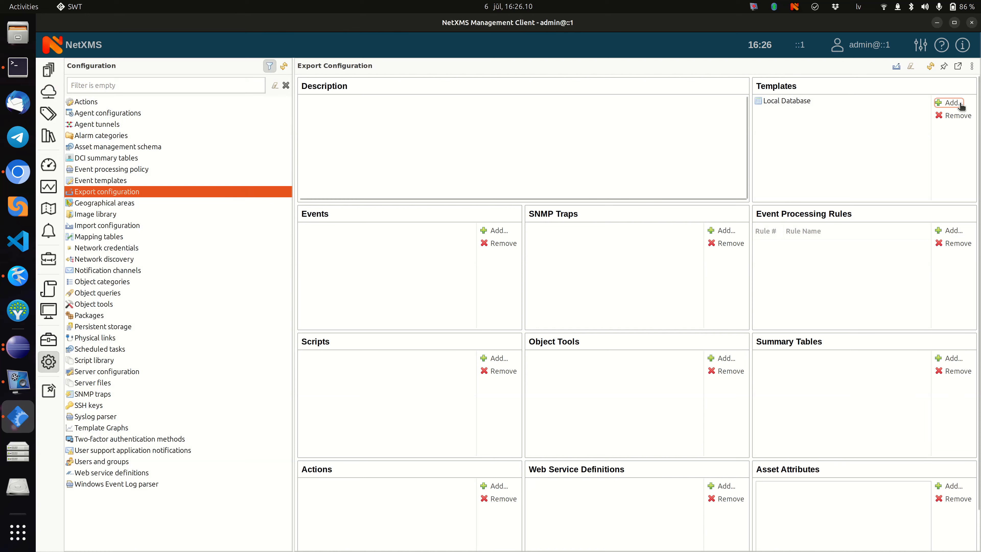
Add the Generic UNIX template from Operating Systems to the templates being exported.
click(950, 102)
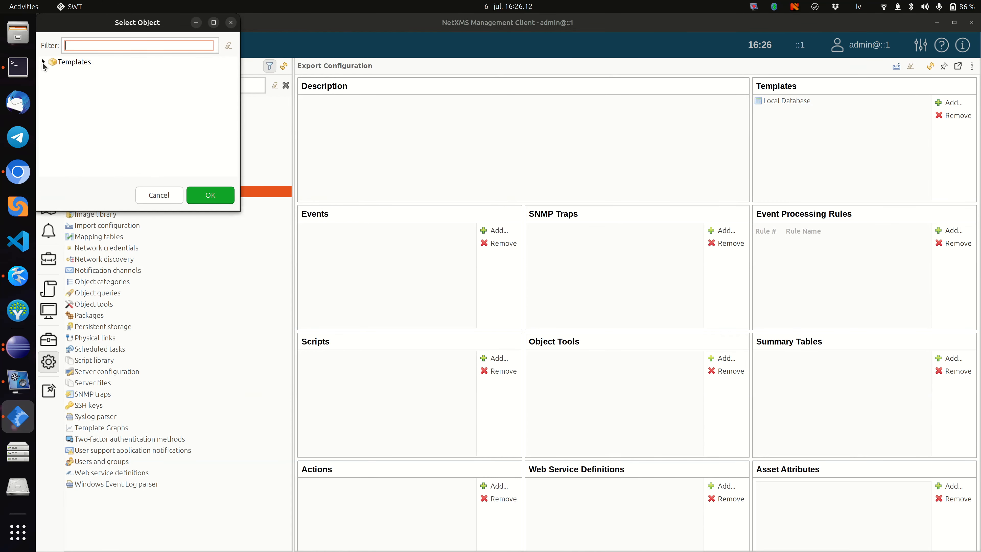
click(43, 63)
click(52, 85)
scroll(54, 97, down, 2)
scroll(58, 106, up, 1)
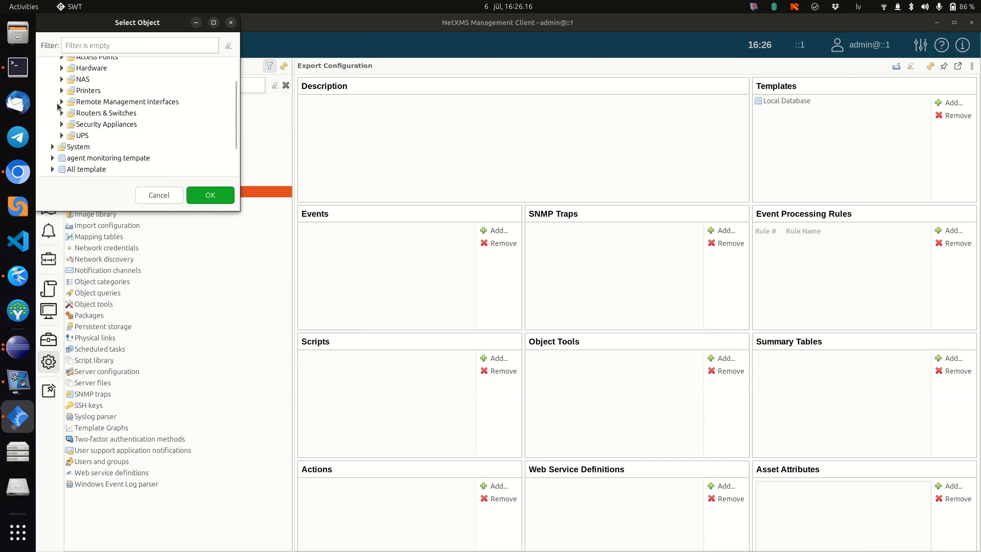
scroll(57, 106, up, 1)
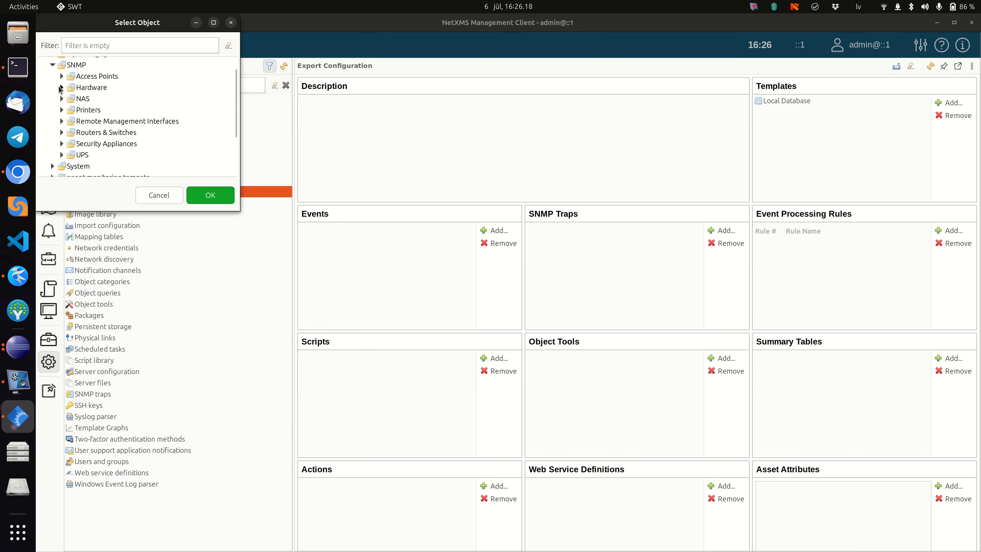
scroll(64, 135, up, 1)
click(53, 74)
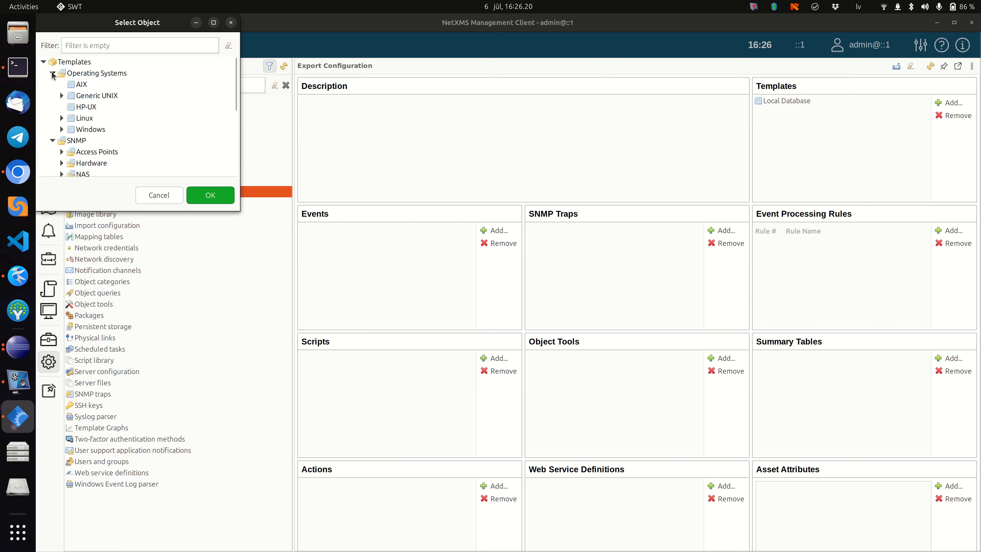
click(95, 97)
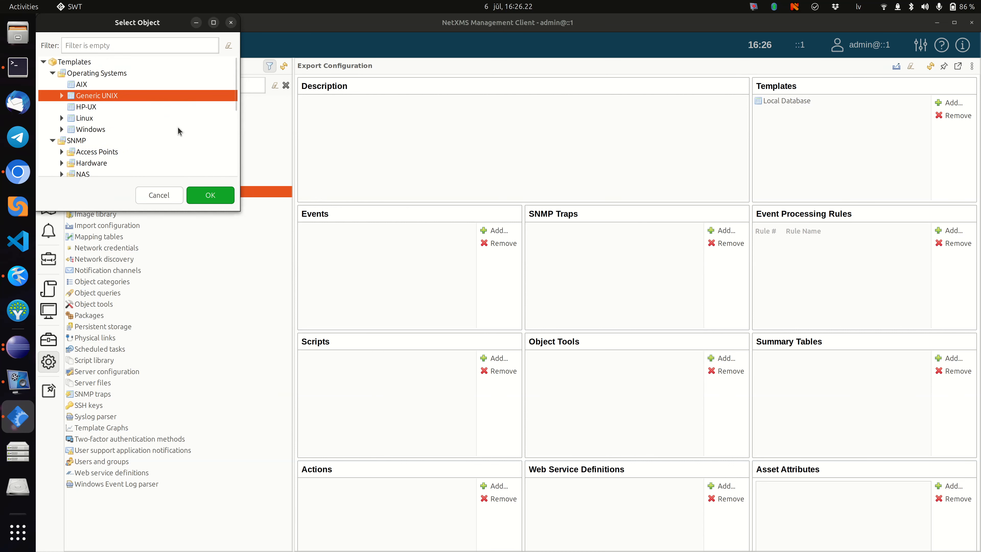
click(224, 197)
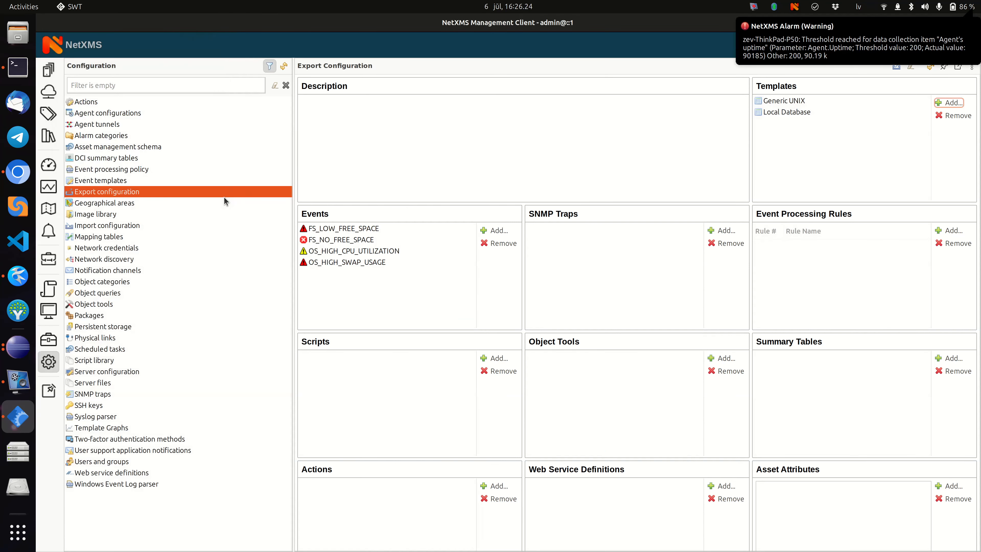
Add the Asset notification rule to the export's event processing rules.
click(797, 104)
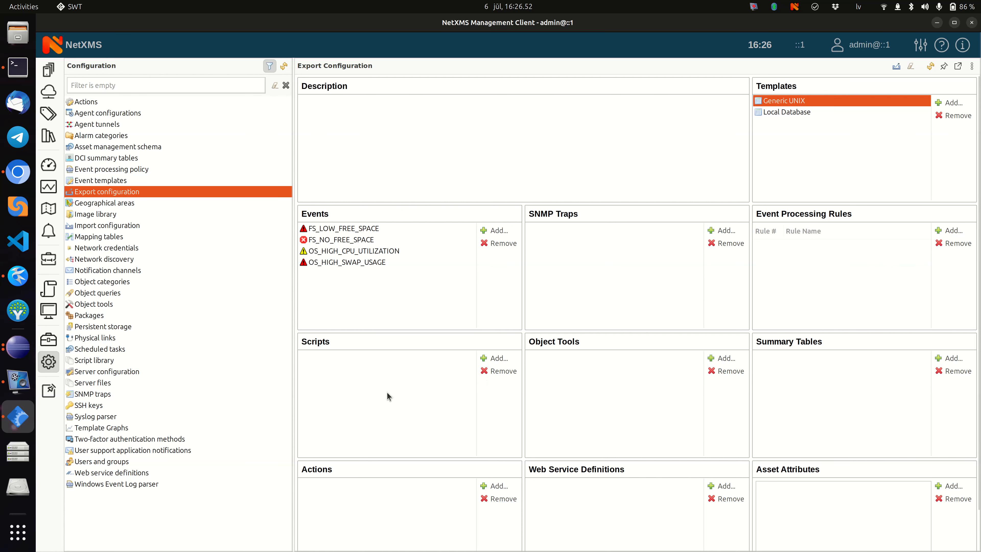
scroll(388, 392, down, 1)
scroll(448, 388, up, 1)
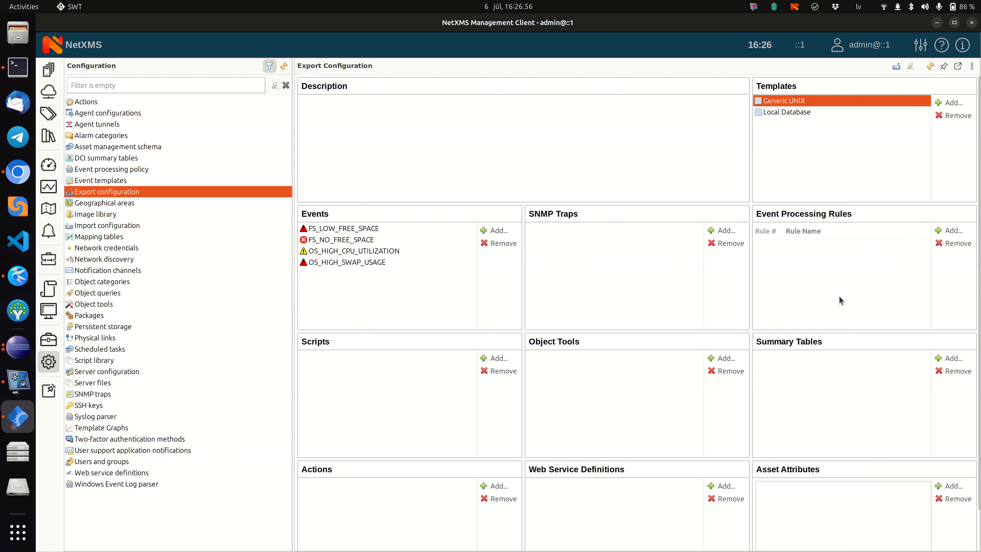
click(949, 230)
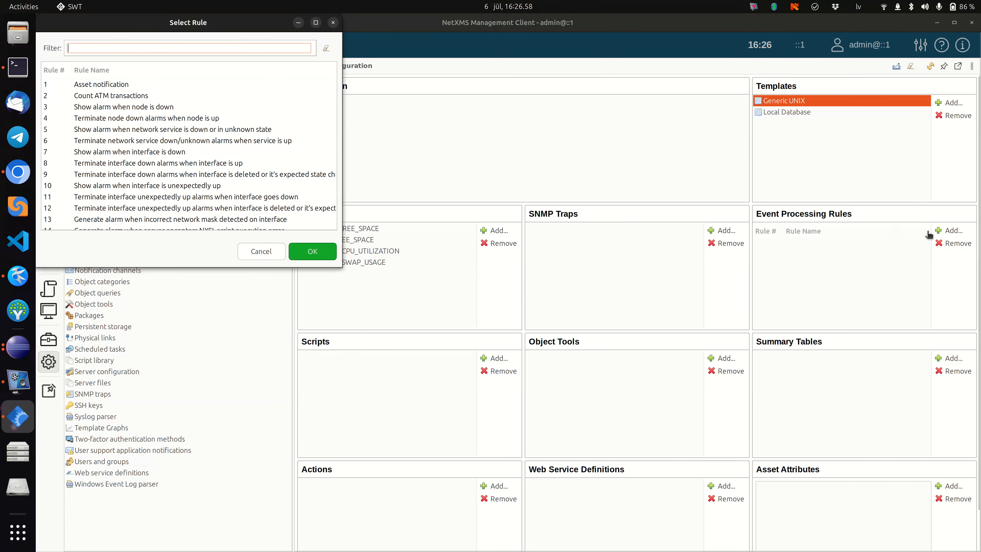
click(133, 85)
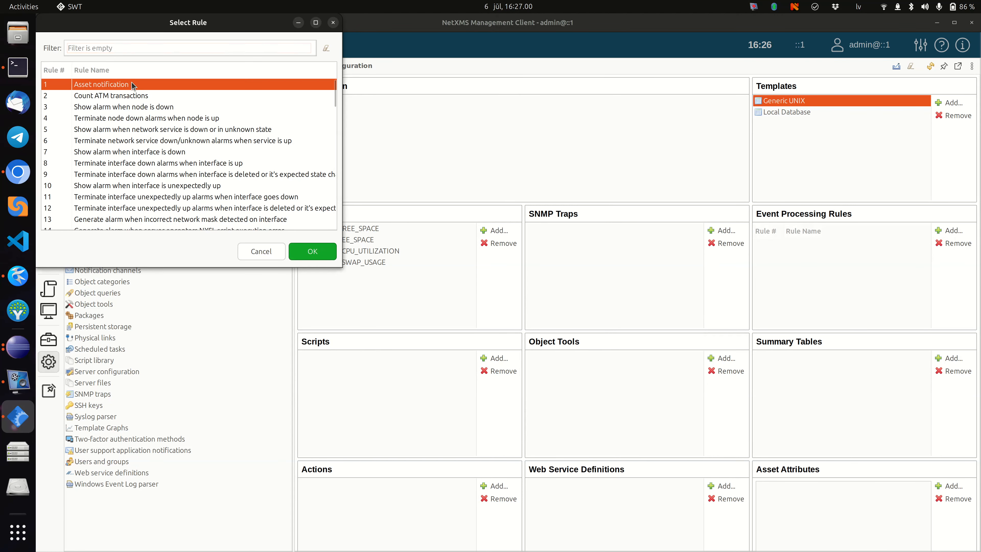
click(300, 258)
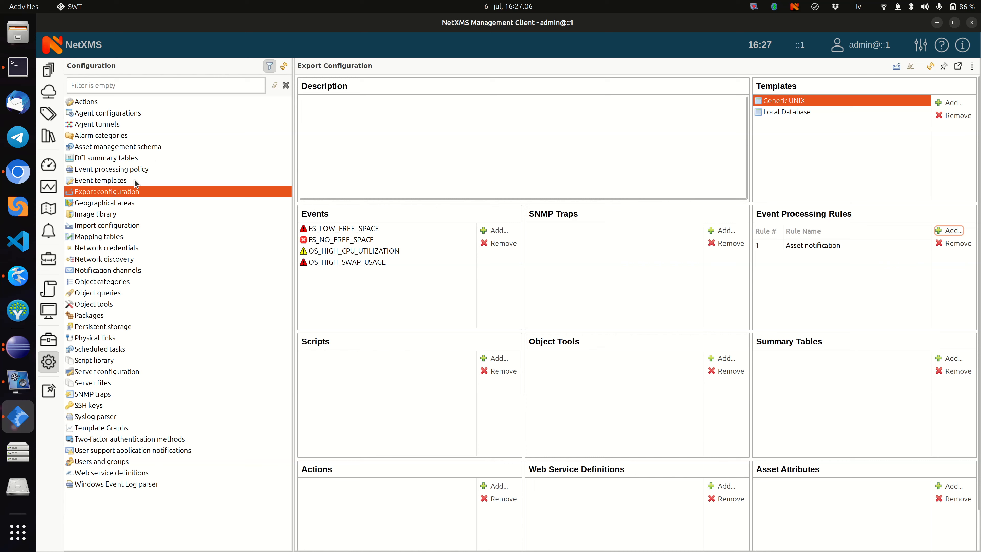
Discard the unsaved export selection and examine rules 1, 2 and 44 in the event processing policy, plus the list of configured actions.
click(134, 170)
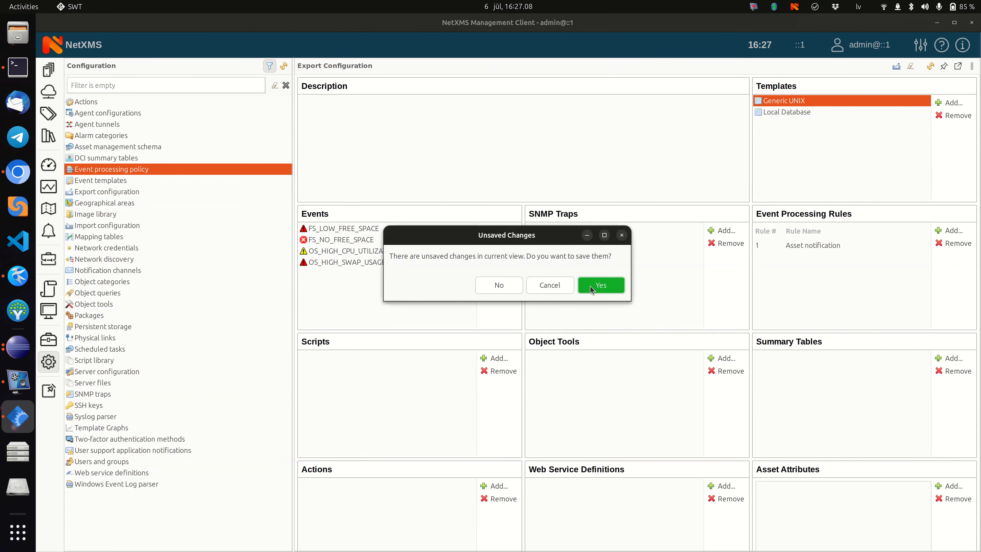
click(508, 286)
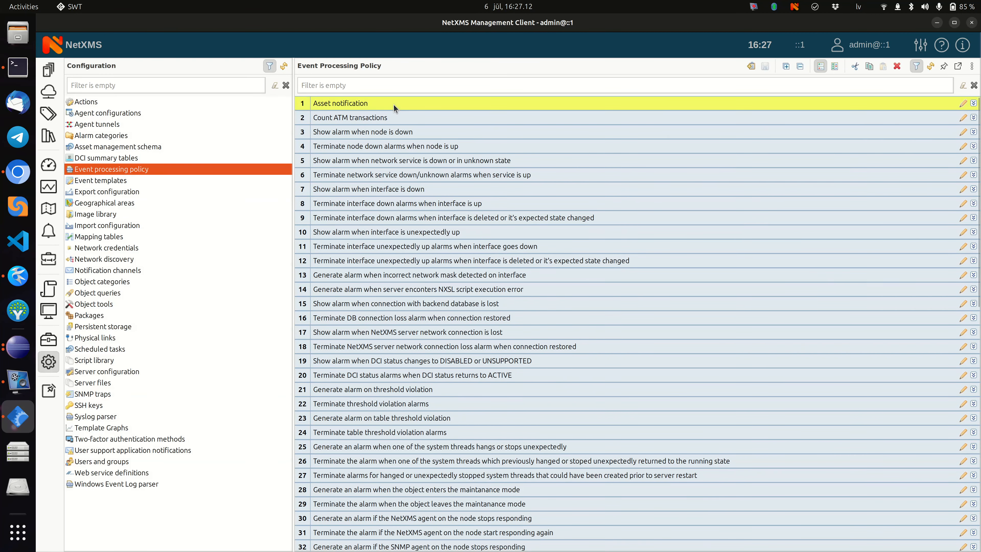
double_click(394, 104)
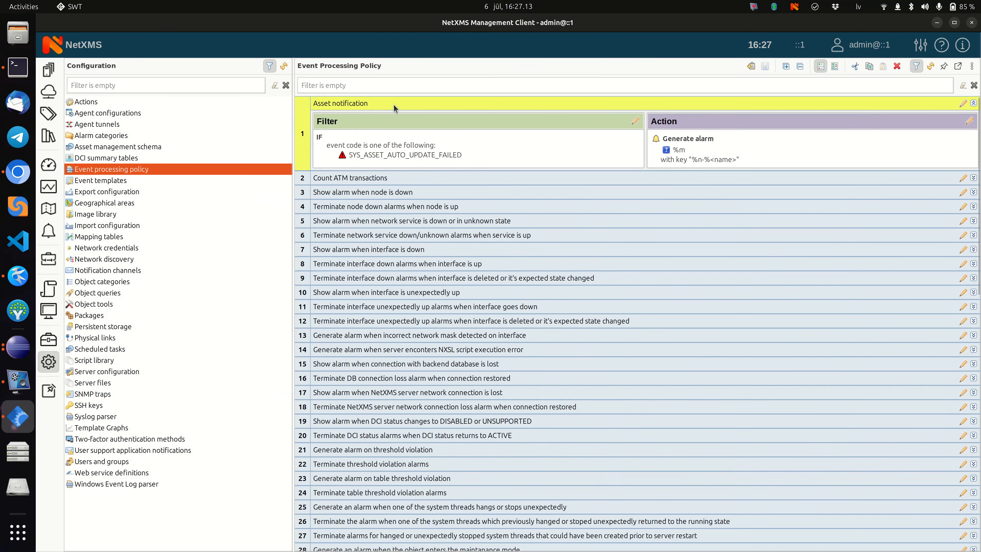
double_click(451, 179)
double_click(451, 179)
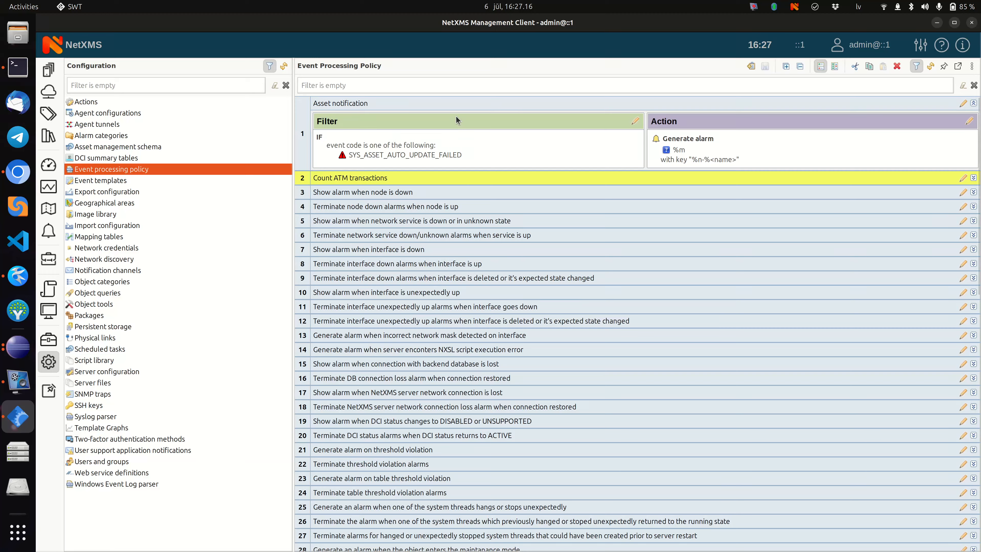
scroll(456, 116, down, 12)
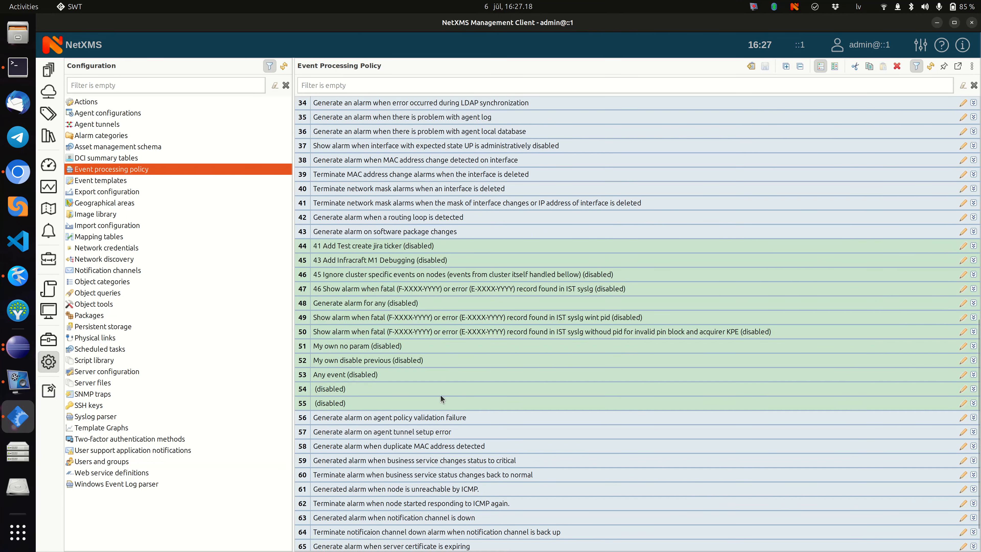
double_click(433, 247)
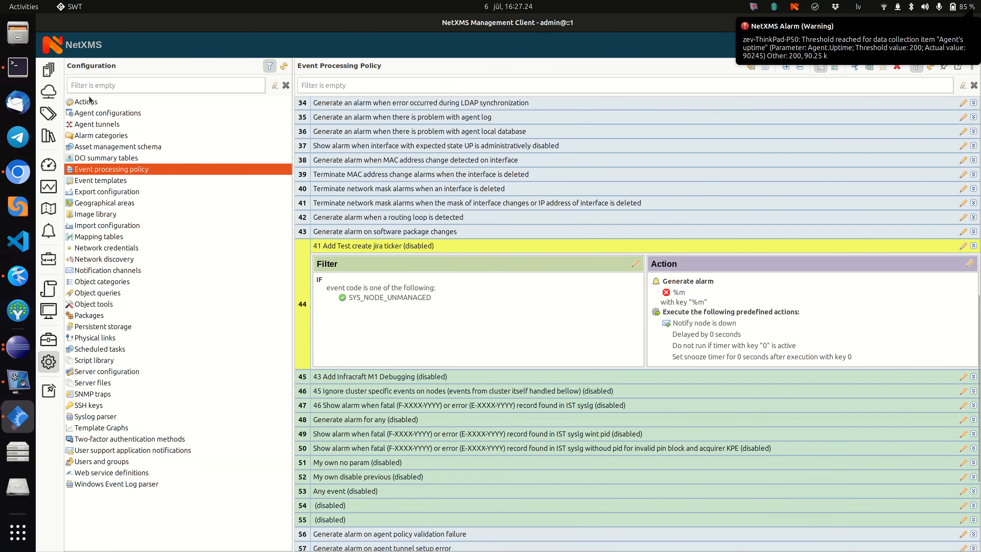
click(85, 103)
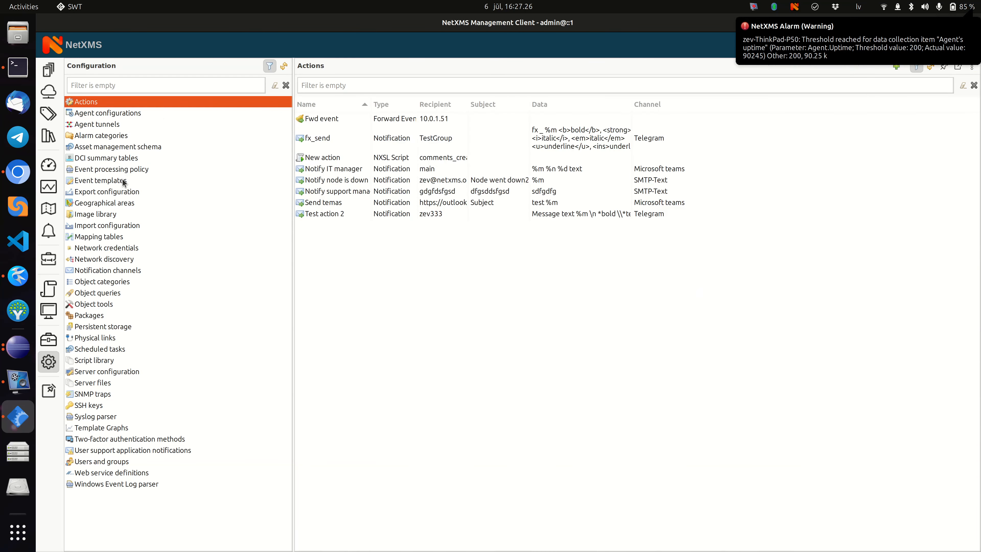
Add the "41 Add Test create jira ticker" rule to the event processing rules of the export configuration.
click(98, 192)
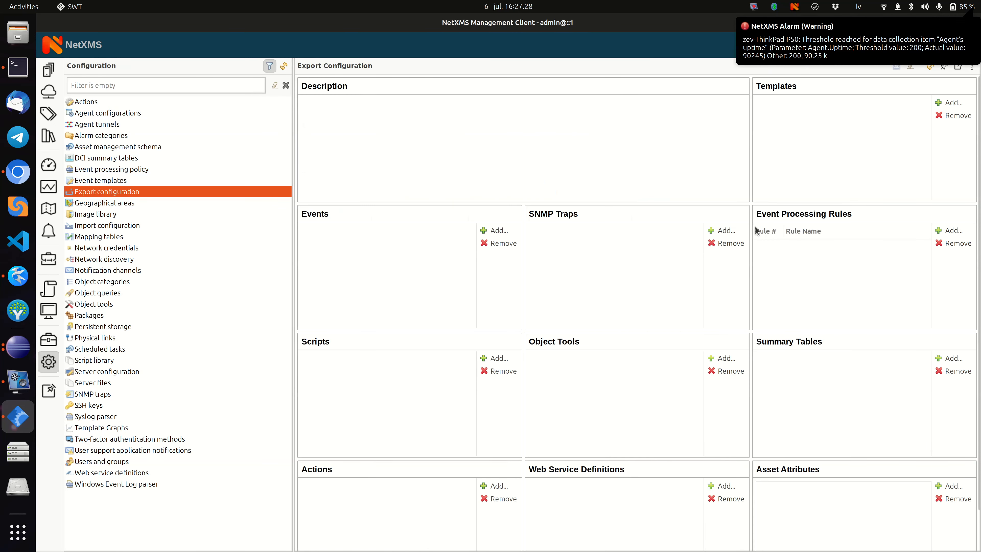
click(951, 230)
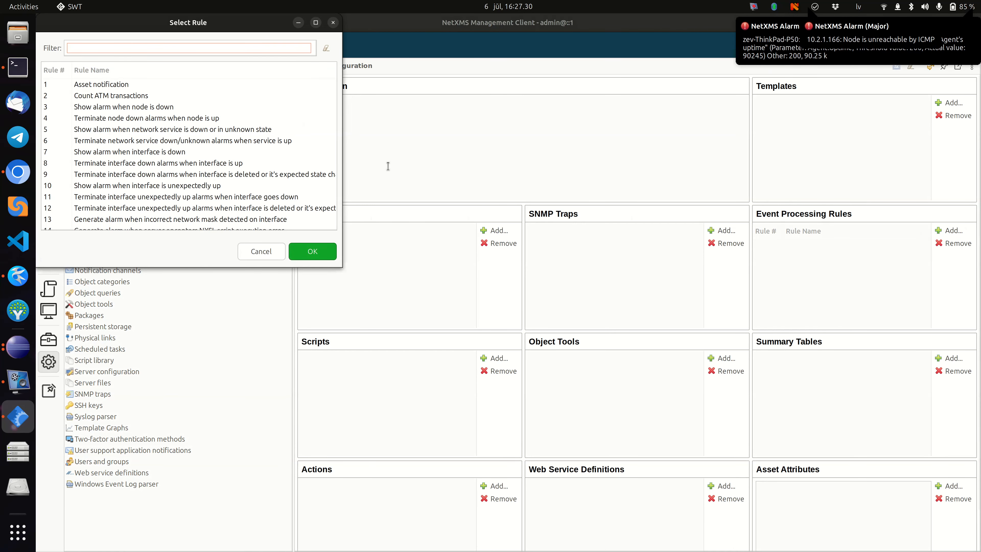
text(jira)
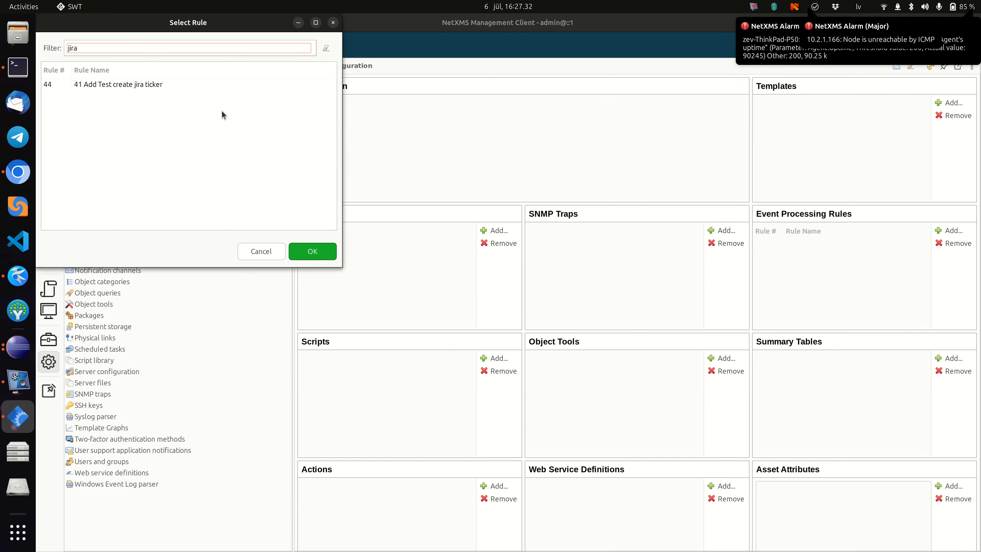
click(140, 84)
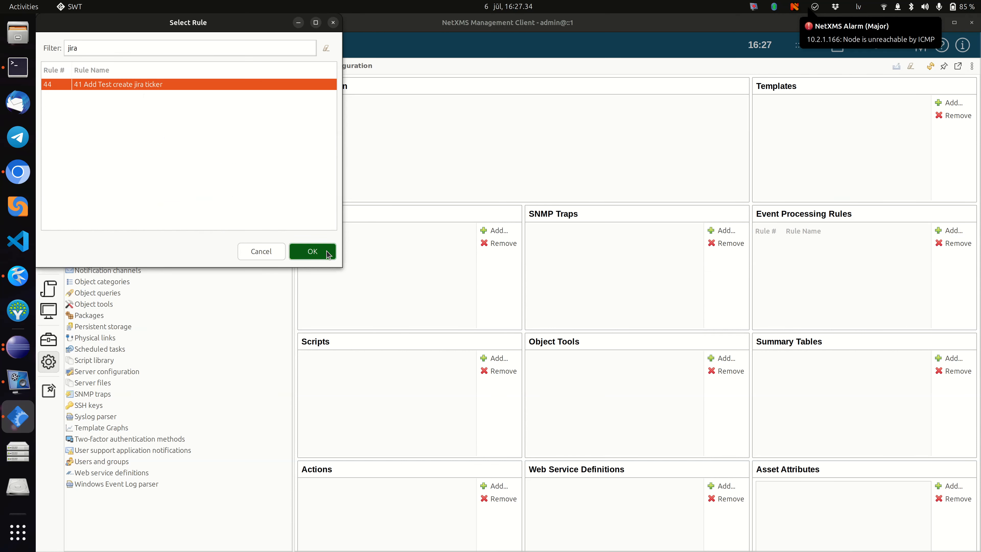
click(312, 251)
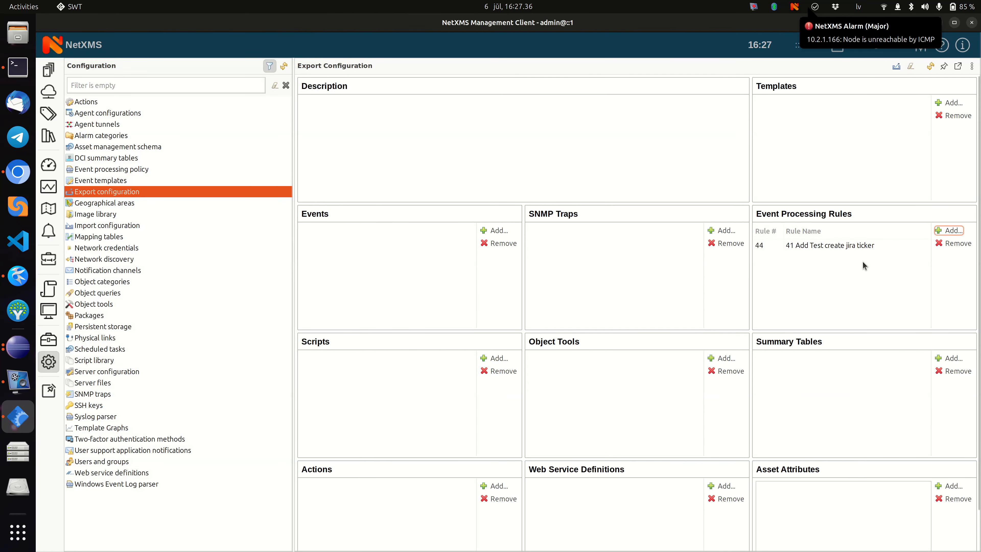
View the actions available for inclusion in the export without adding any.
scroll(861, 265, down, 2)
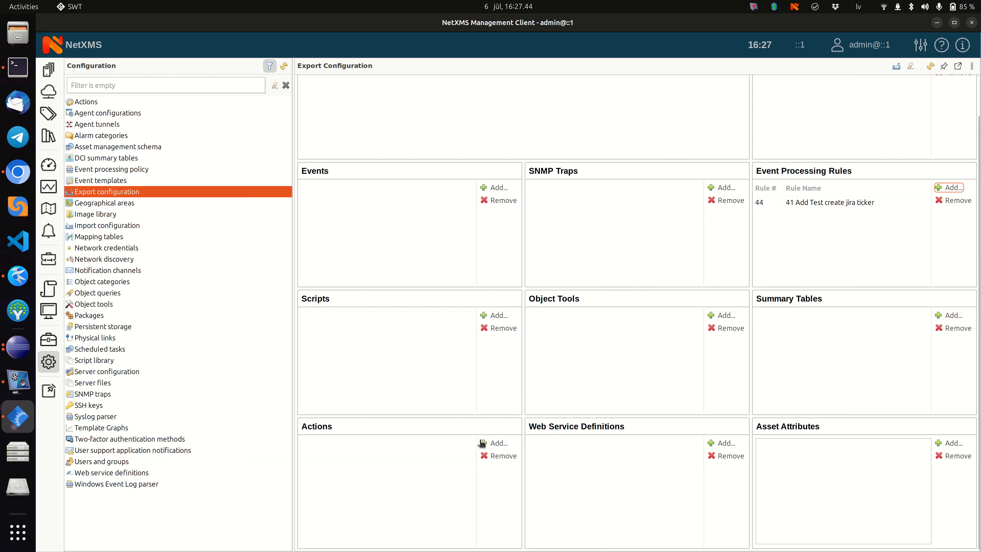
click(498, 442)
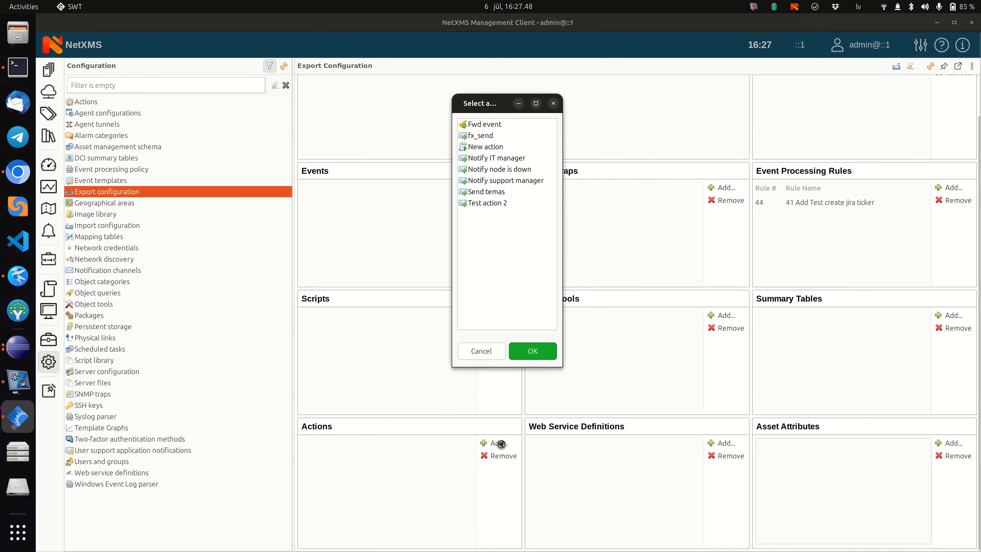
click(482, 356)
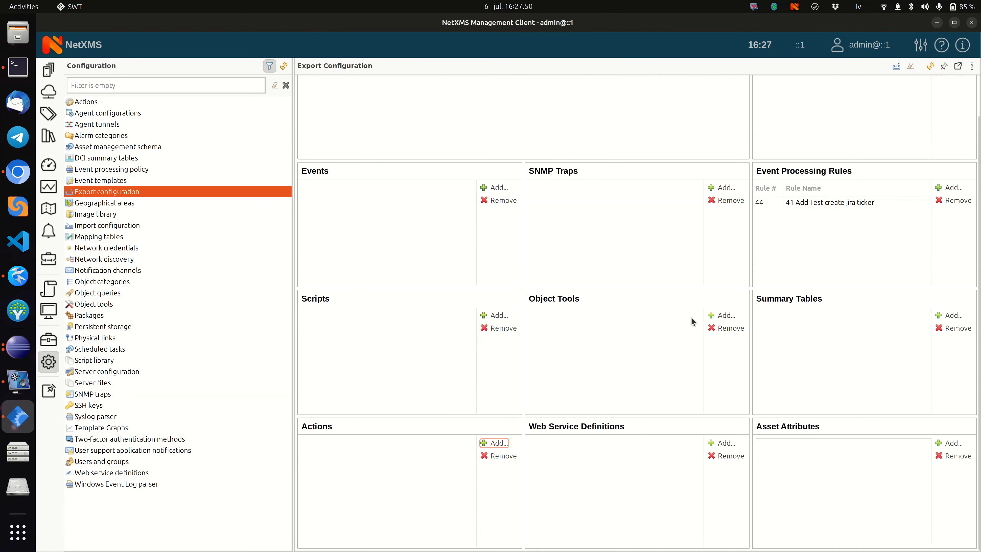
Remove the jira rule from the export's event processing rules.
click(966, 200)
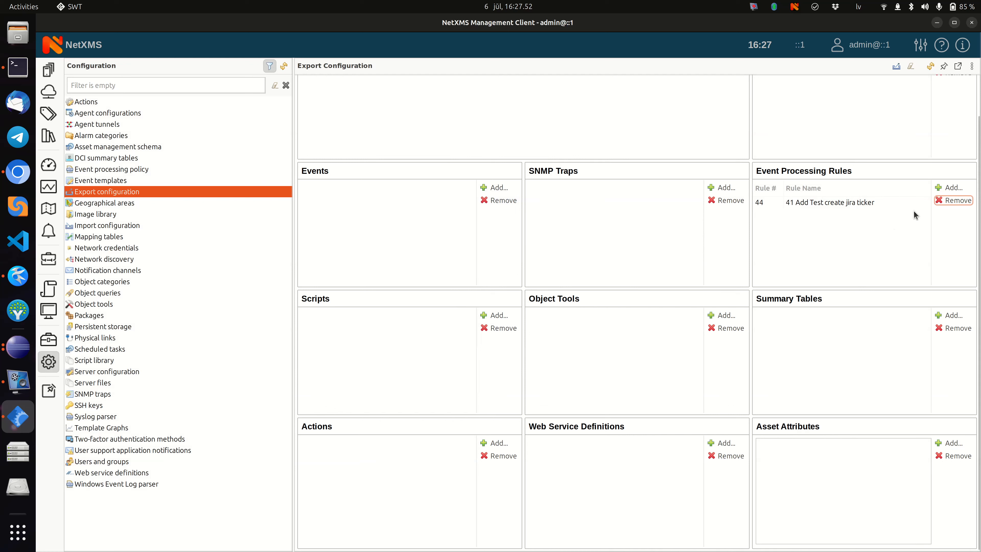
click(877, 204)
click(954, 200)
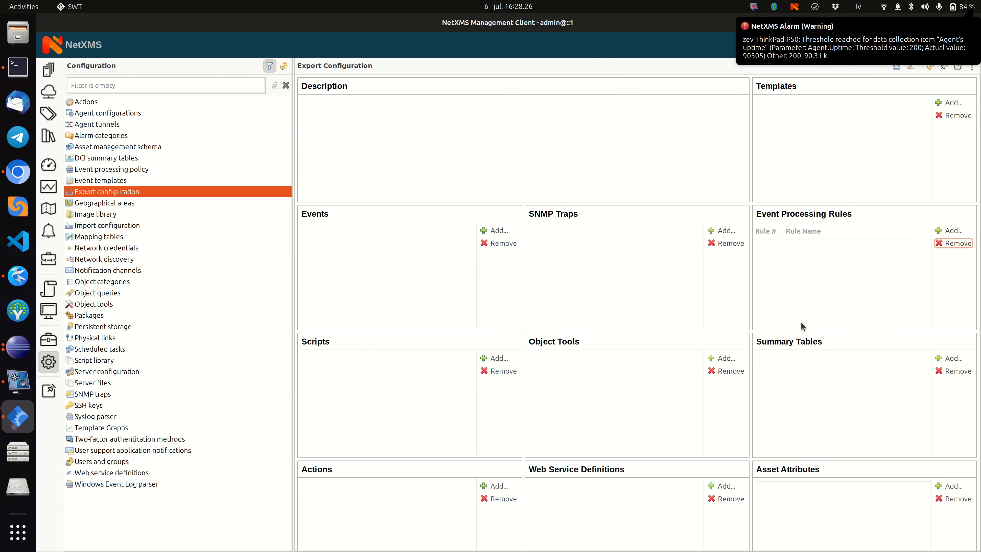
scroll(599, 326, down, 2)
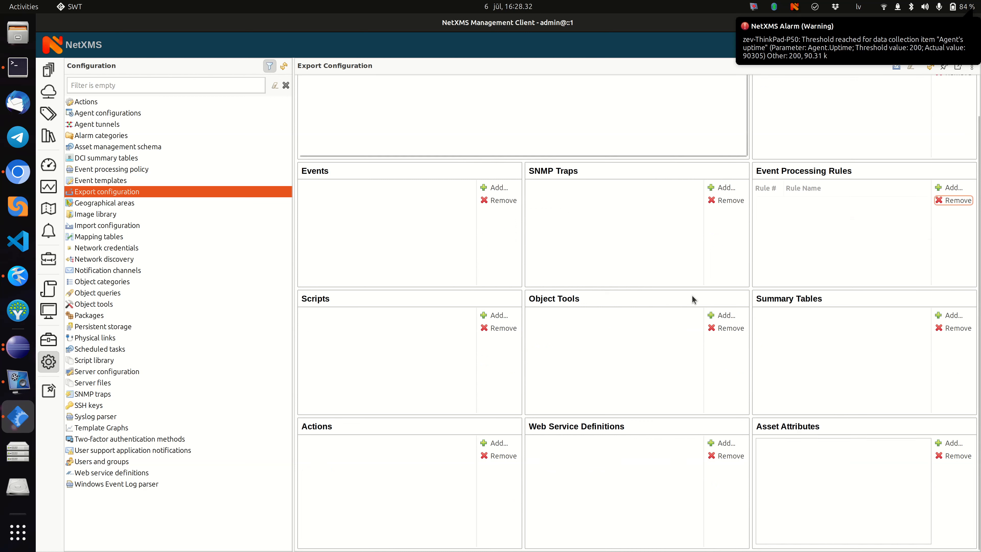
scroll(613, 261, up, 2)
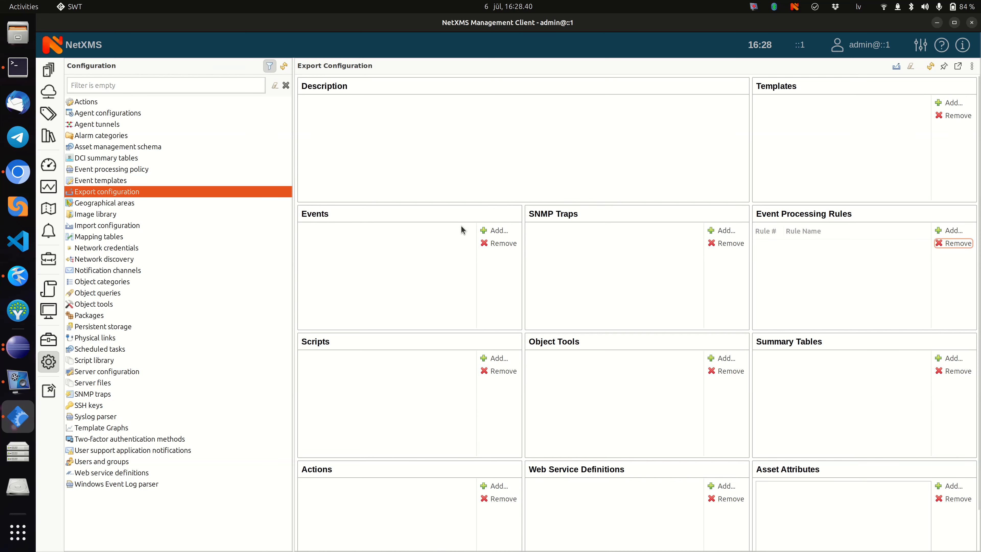
Examine the XML export of the HP iLO dashboard without saving, and the import option for the Context Dashboards group.
click(46, 163)
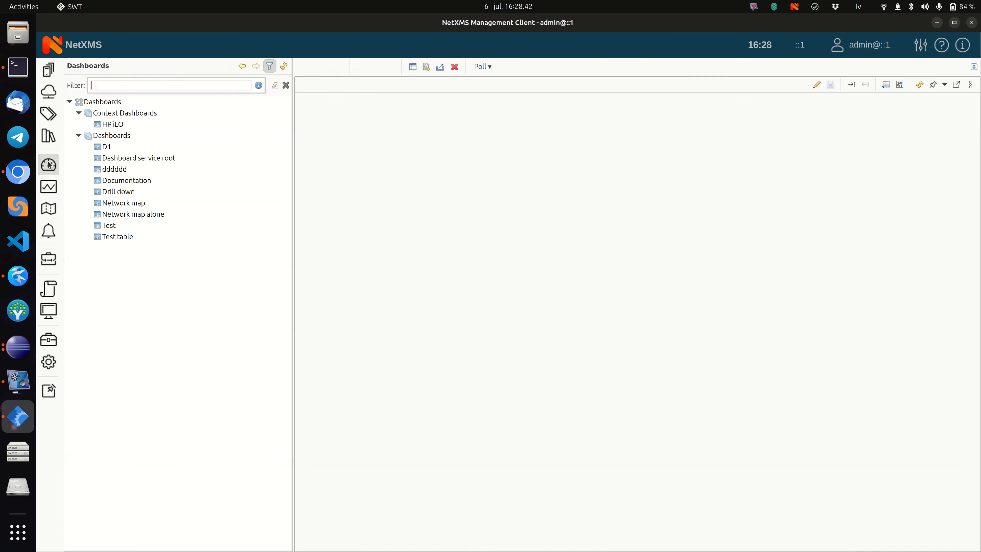
click(118, 124)
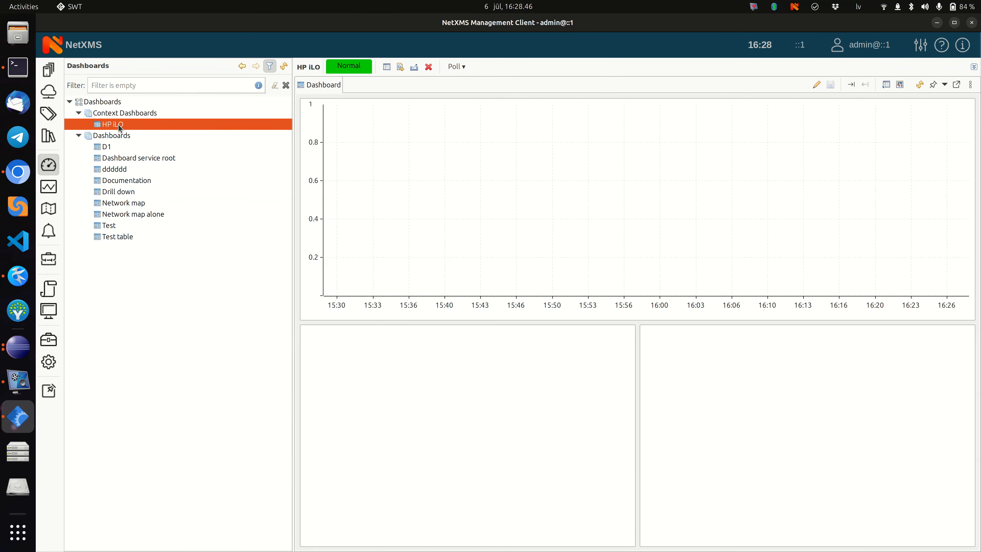
right_click(118, 125)
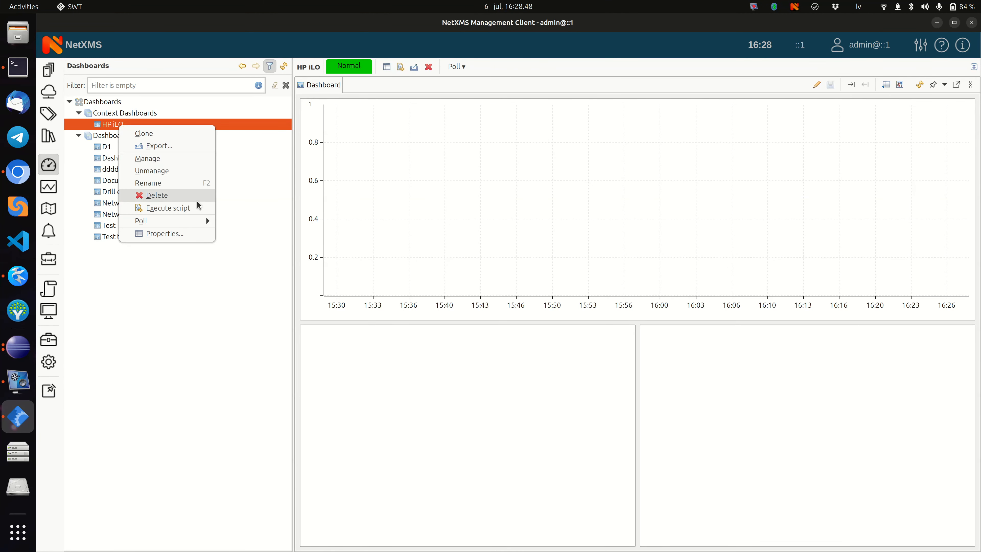
click(183, 146)
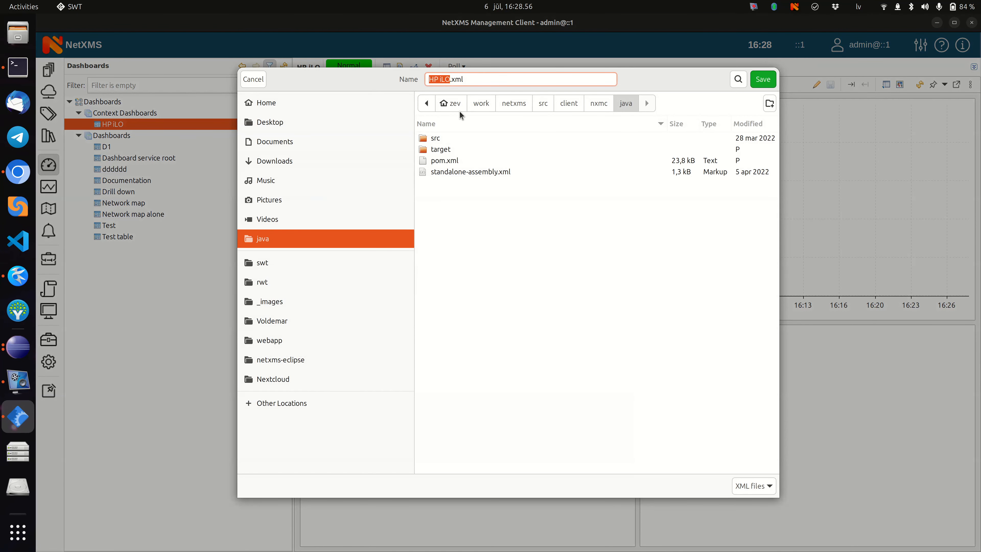
click(255, 80)
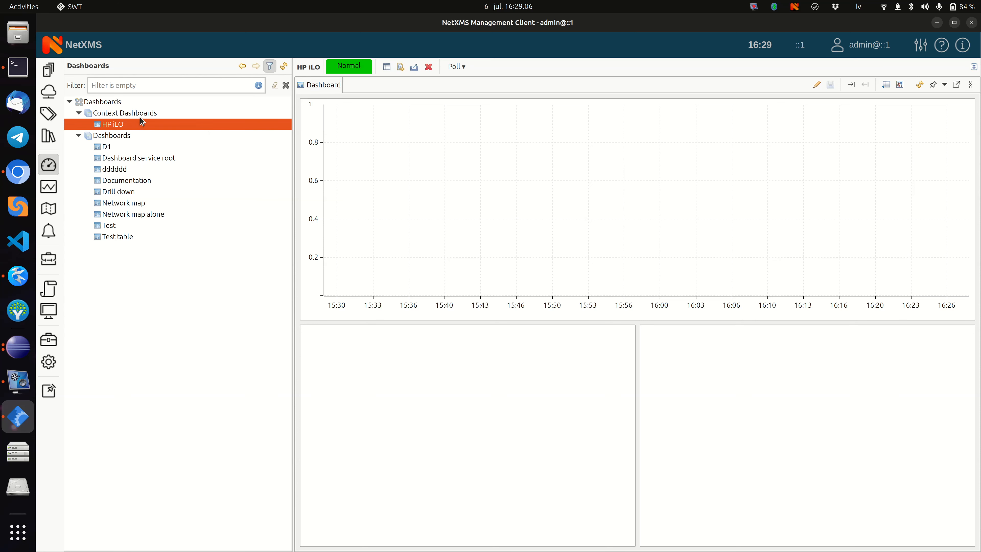
right_click(131, 112)
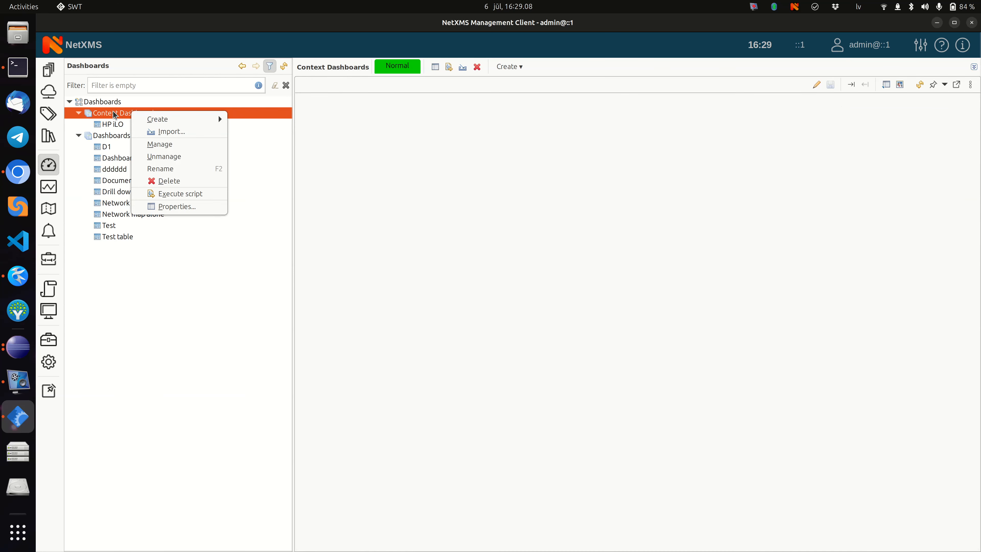
key(Escape)
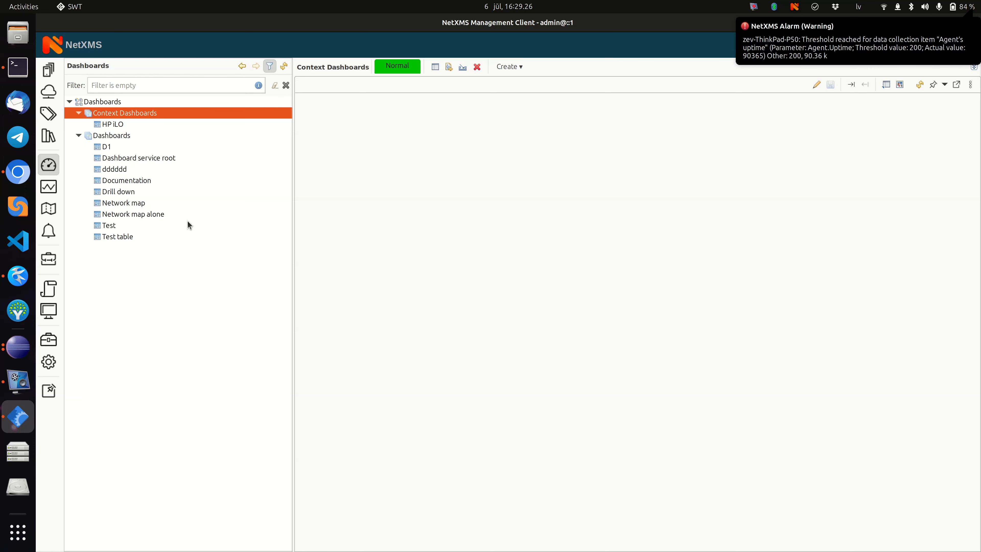
Filter the configuration list by "sc" and open the script library, discarding the unsaved export changes.
click(48, 361)
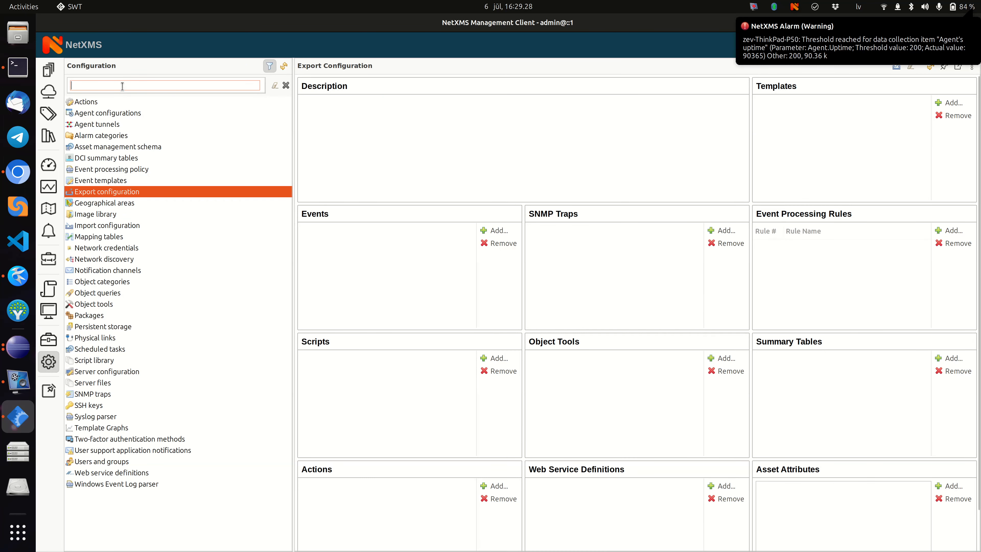
text(sc)
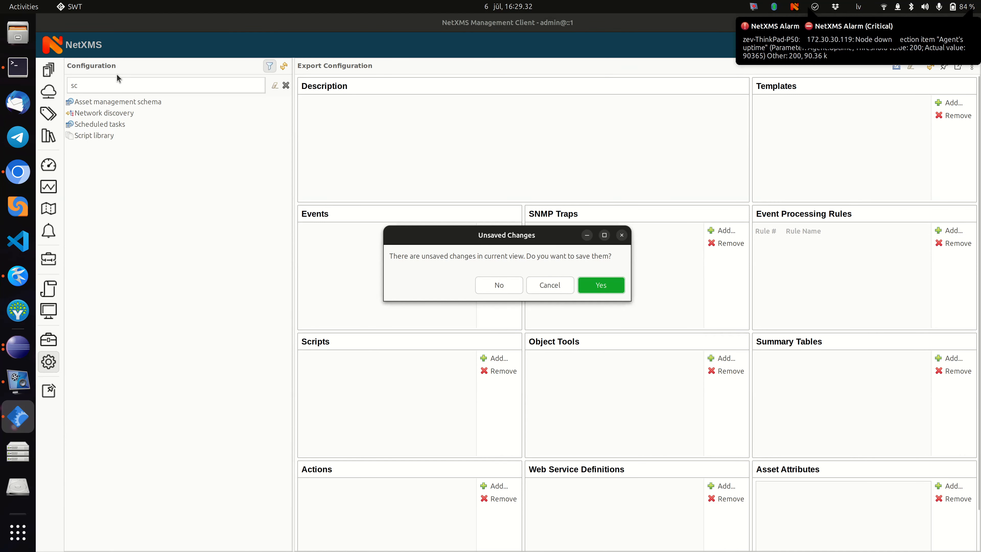
click(502, 284)
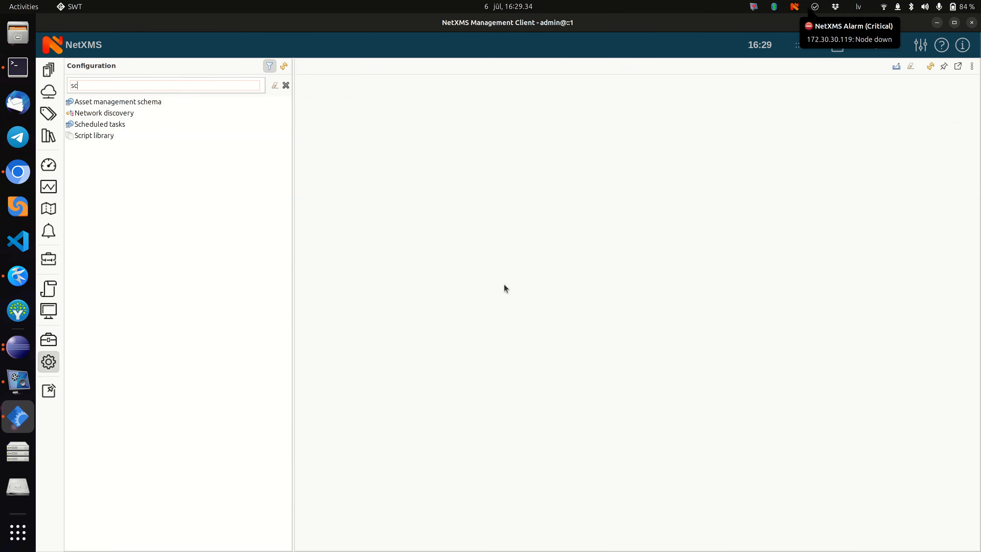
click(98, 136)
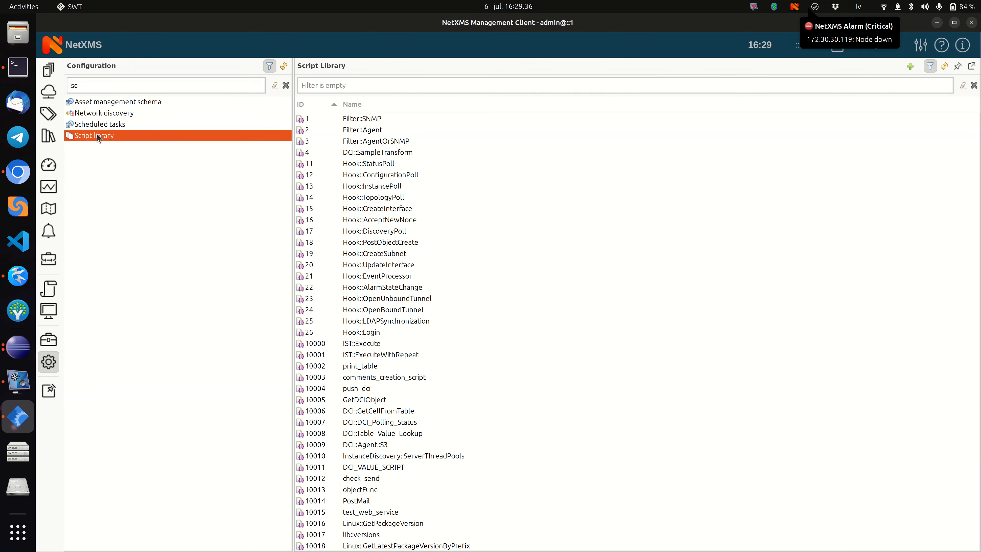
Find the ToolBox script in the script library with the filter "too" and read through its functions.
click(350, 86)
text(tol)
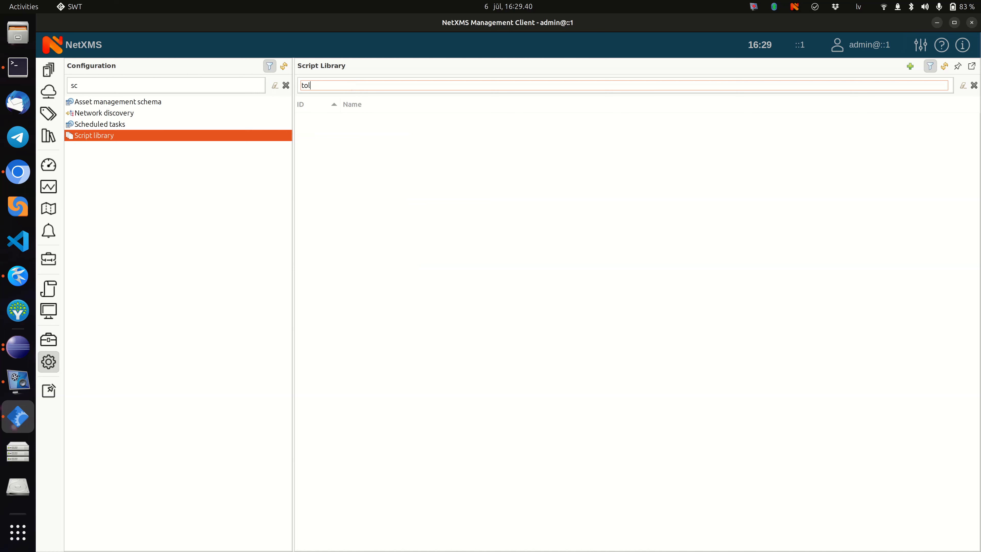
text(o)
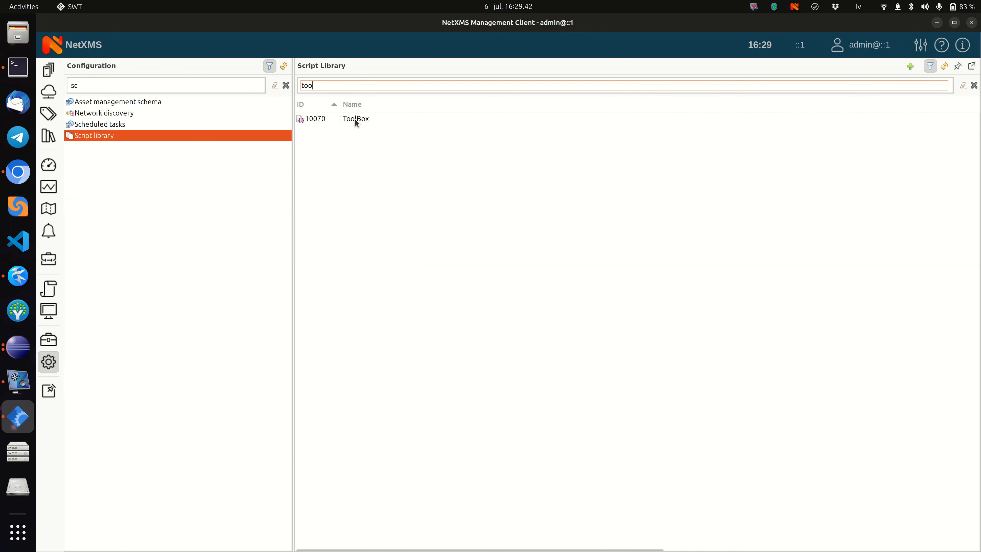
click(356, 118)
right_click(357, 121)
click(349, 120)
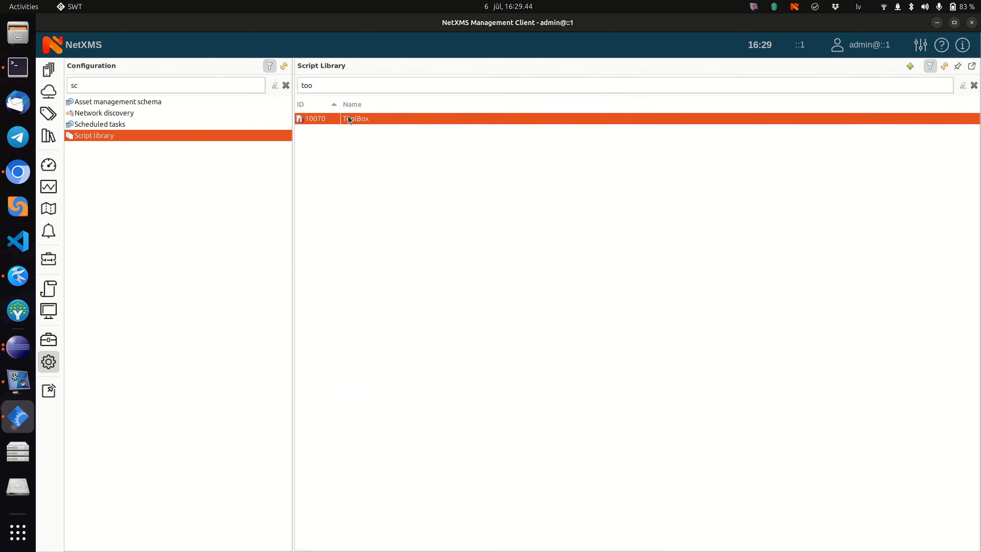
double_click(351, 120)
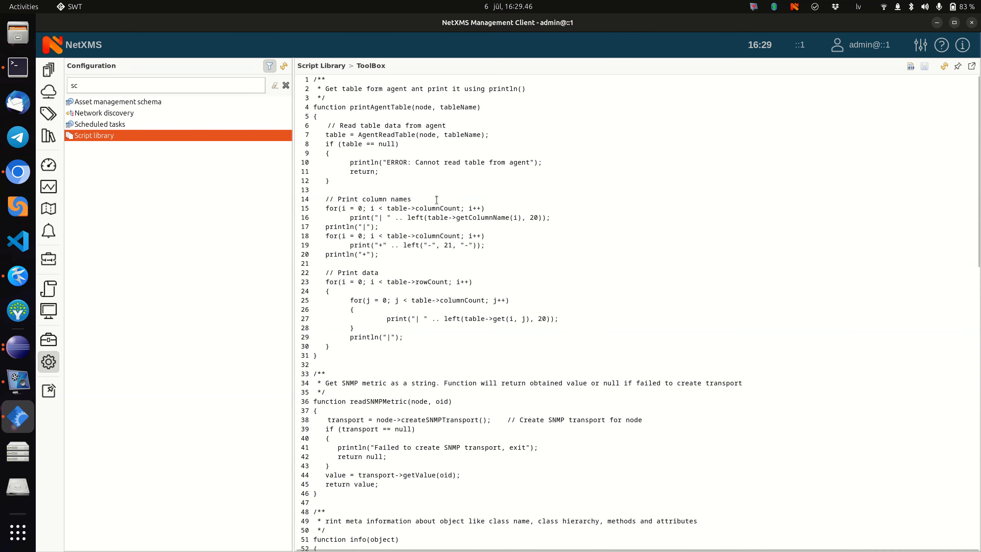
scroll(438, 208, down, 9)
scroll(429, 347, down, 12)
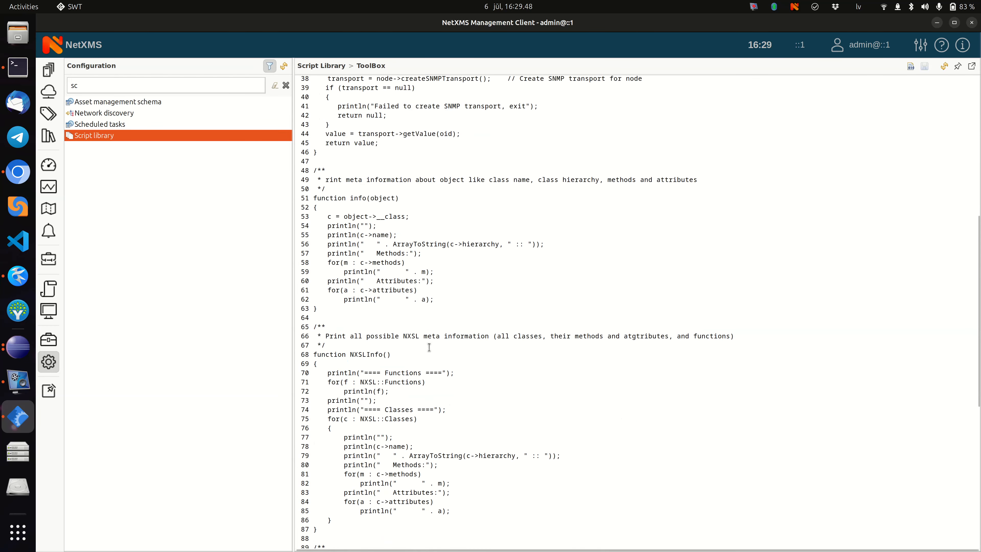
scroll(429, 348, up, 20)
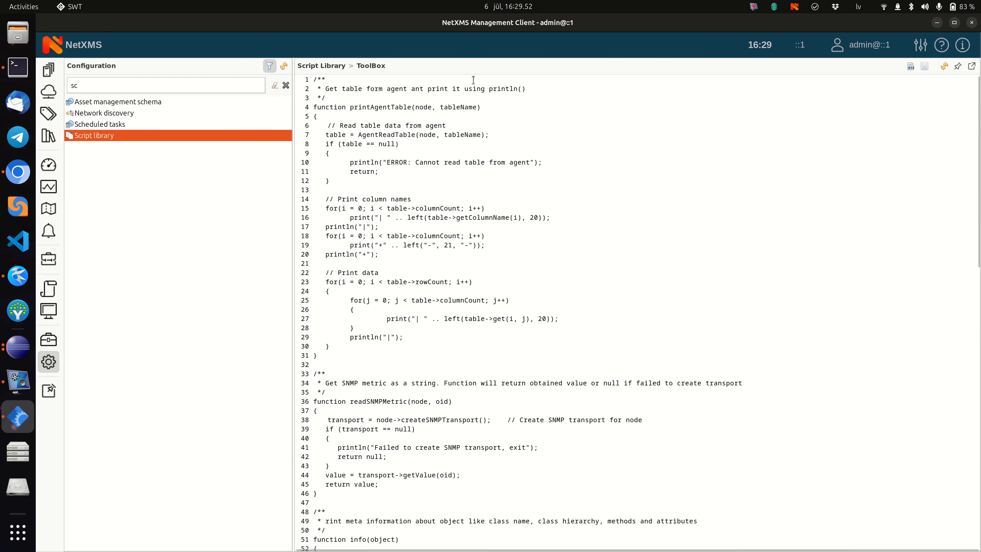
scroll(559, 197, down, 20)
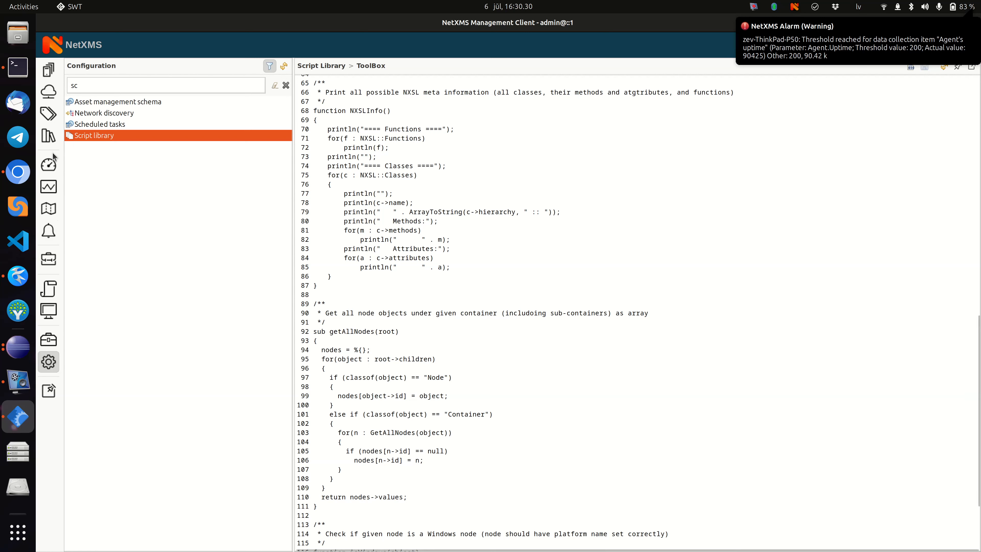
Clear the configuration list filter and add the ToolBox script to the scripts of the export configuration.
click(286, 85)
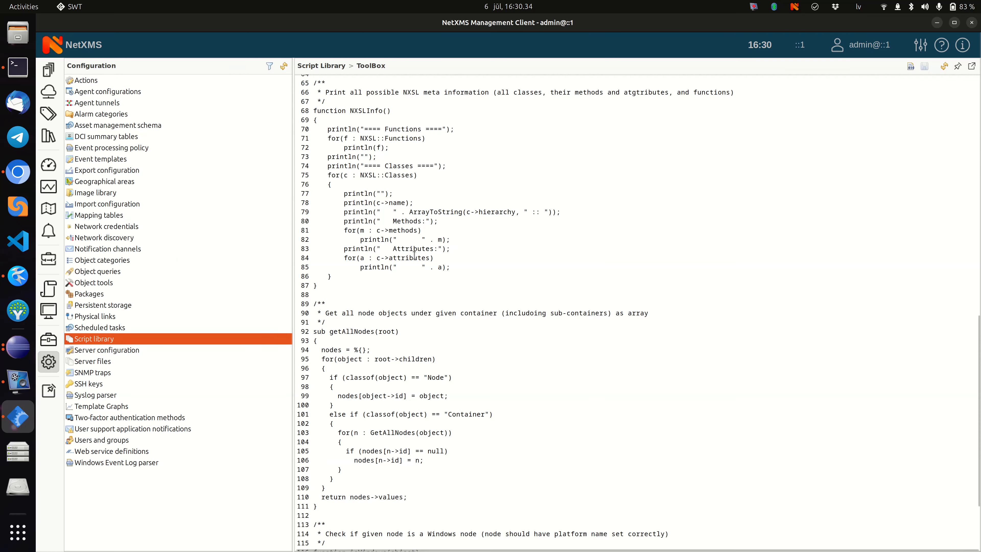
click(103, 171)
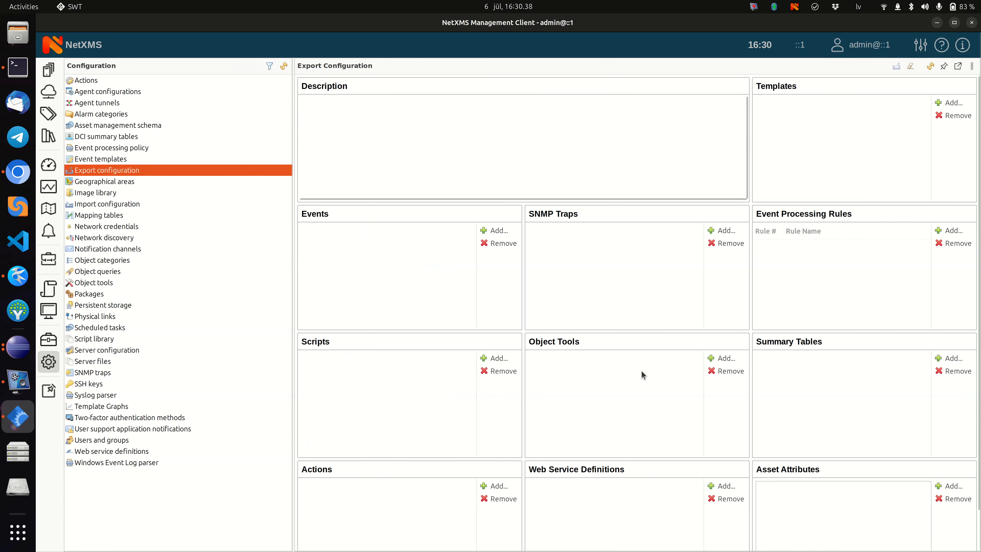
click(490, 359)
scroll(509, 228, down, 12)
scroll(505, 232, down, 3)
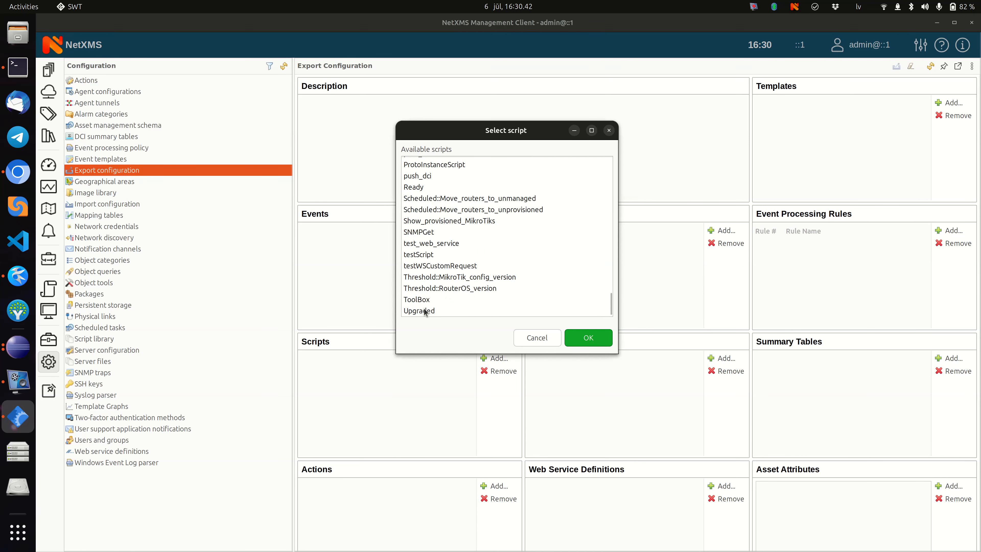
click(422, 299)
click(588, 338)
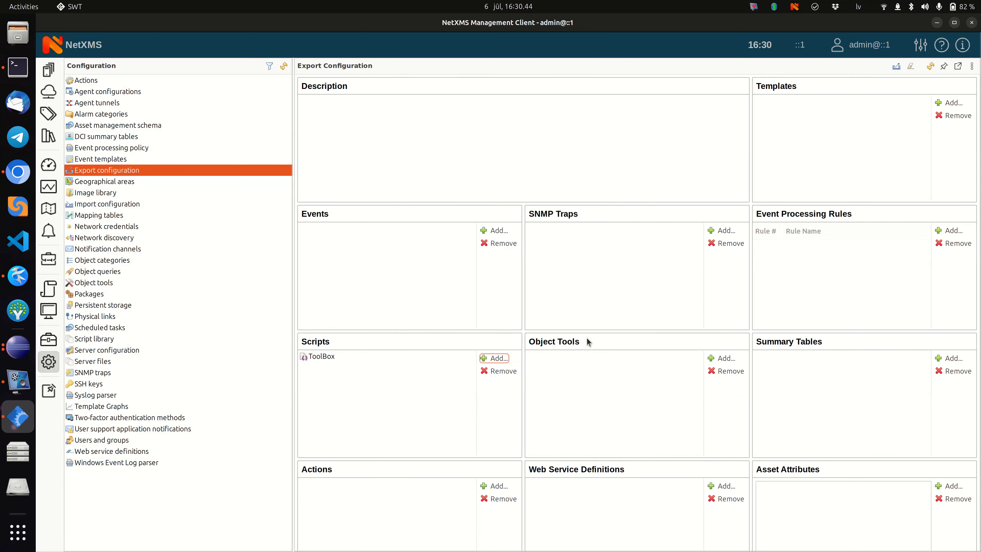
Export the configuration with the ToolBox script to the Desktop folder as ToolBox.xml.
click(896, 67)
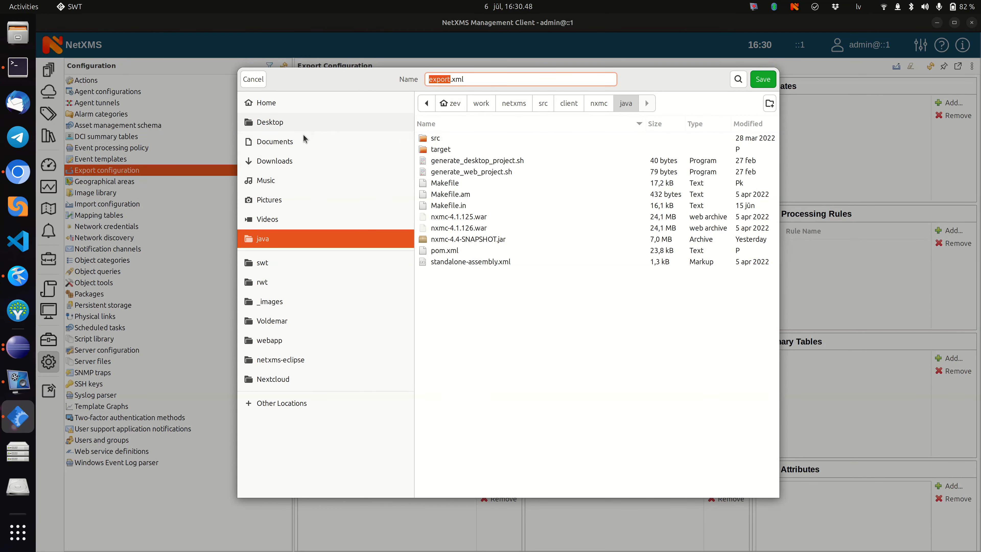
click(301, 125)
click(445, 79)
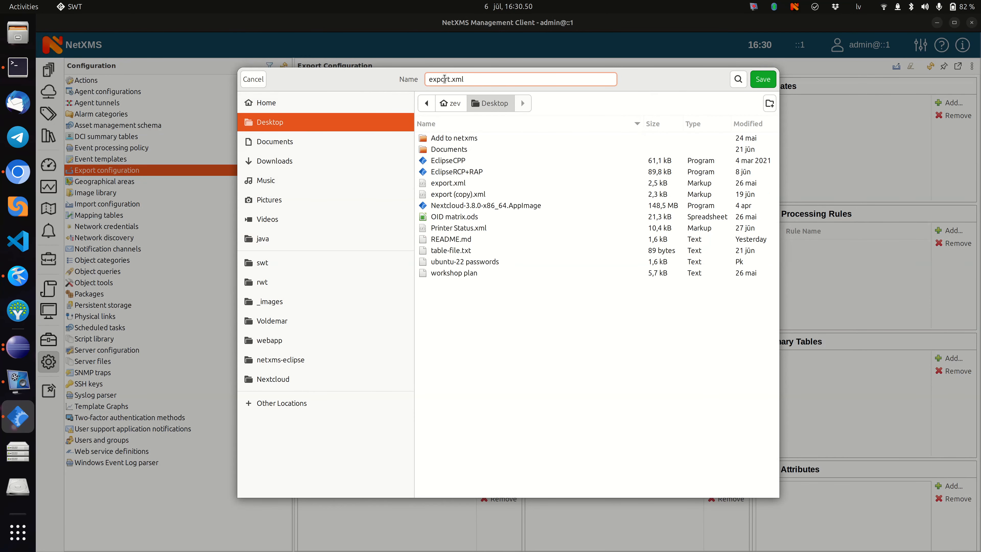
double_click(444, 79)
text(tool)
key(BackSpace)
key(BackSpace)
key(BackSpace)
key(BackSpace)
text(ToolBox)
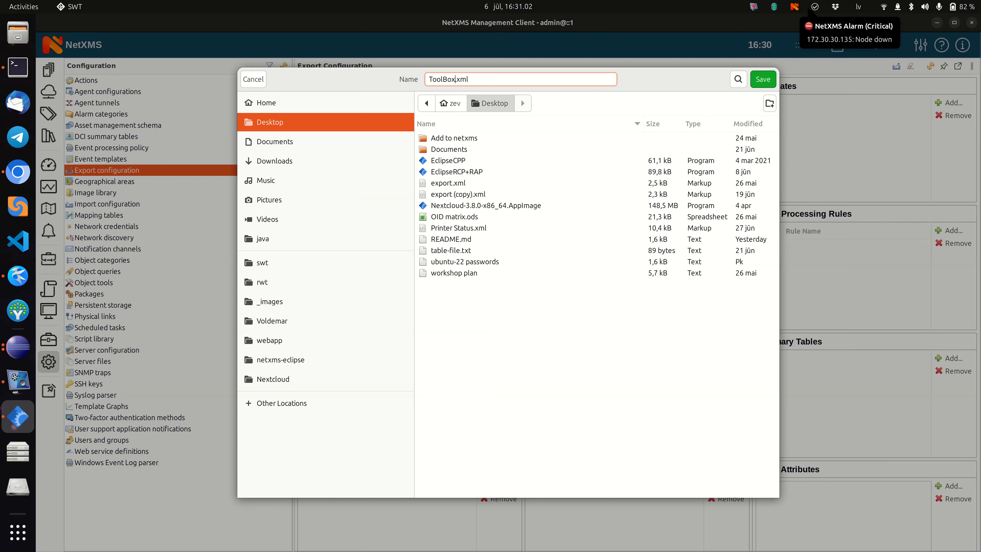
click(769, 80)
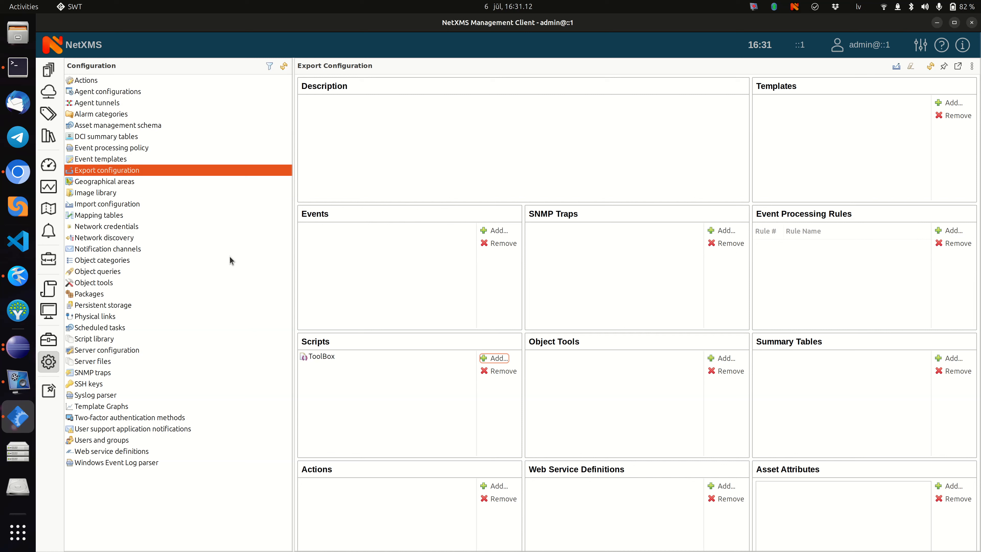
Switch to Kate and review the ToolBox README.md, from the purpose, content, version and usage sections to the examples and change log.
click(17, 277)
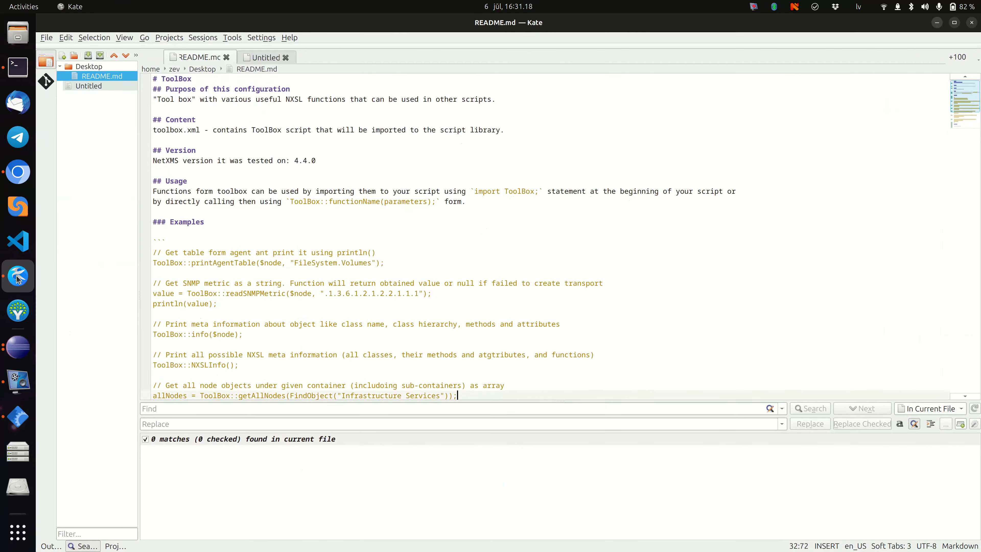
click(215, 143)
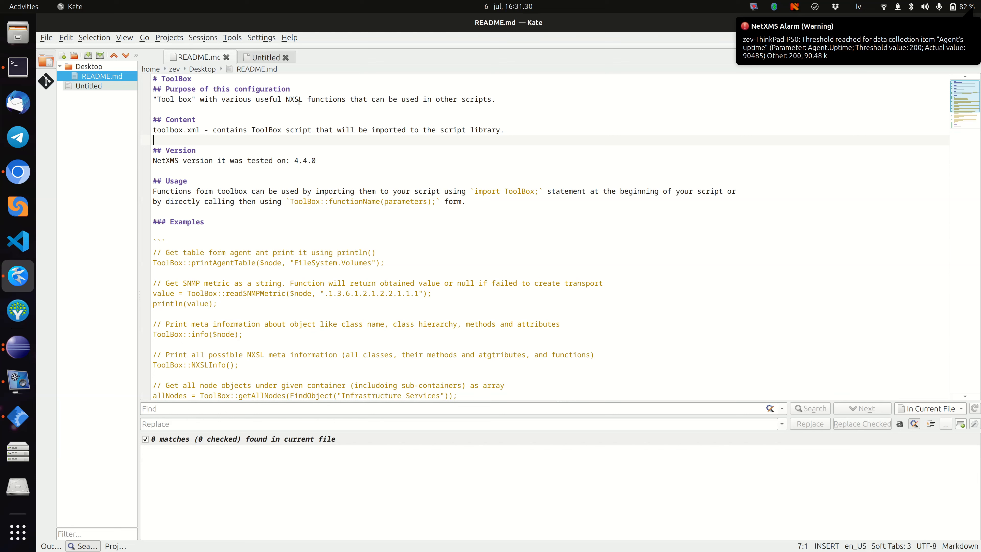
double_click(166, 79)
click(204, 89)
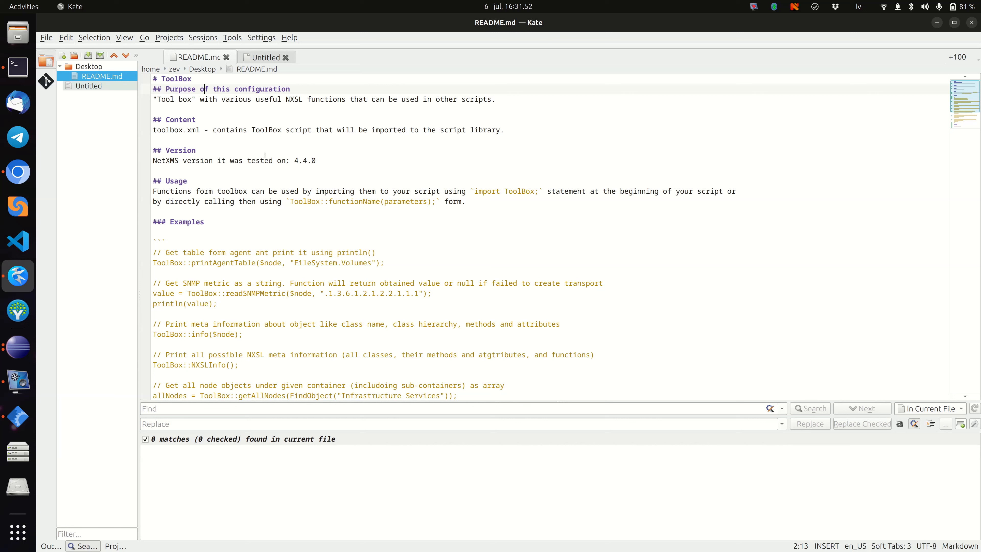
drag(167, 161, 321, 161)
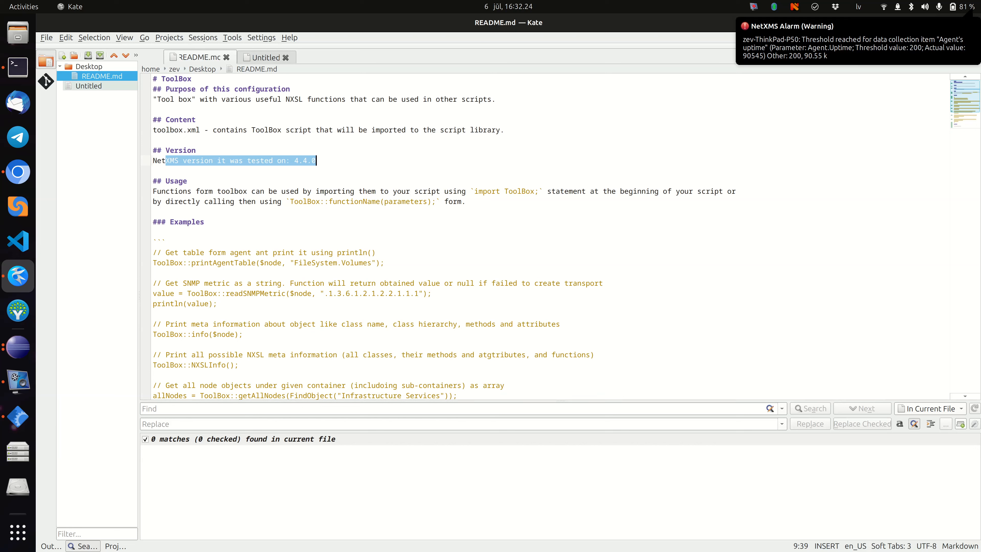
click(188, 190)
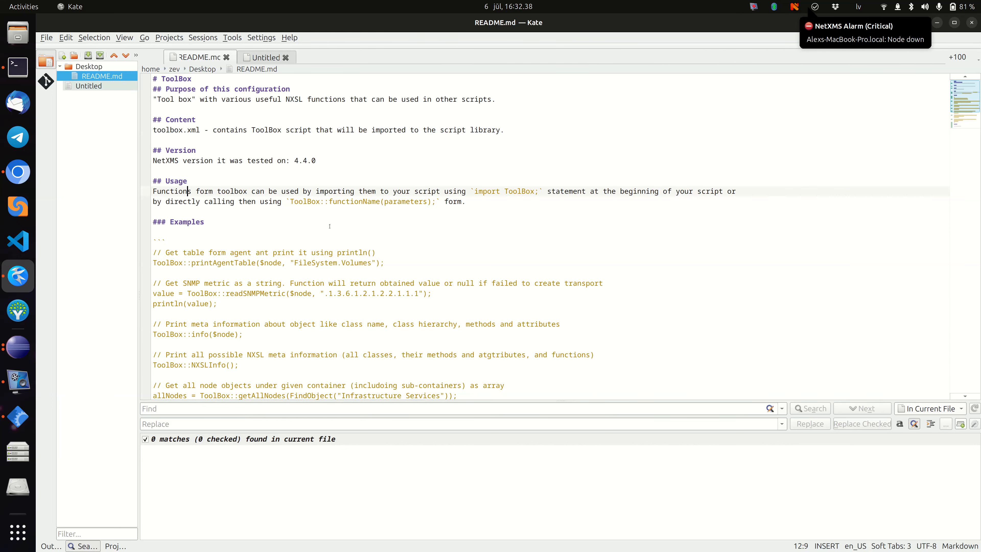
scroll(330, 226, down, 5)
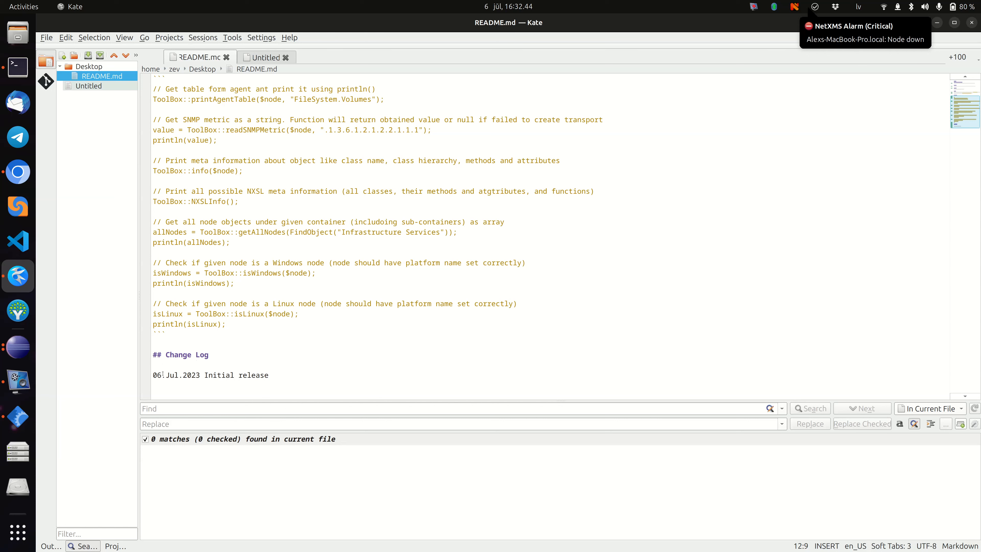
click(287, 374)
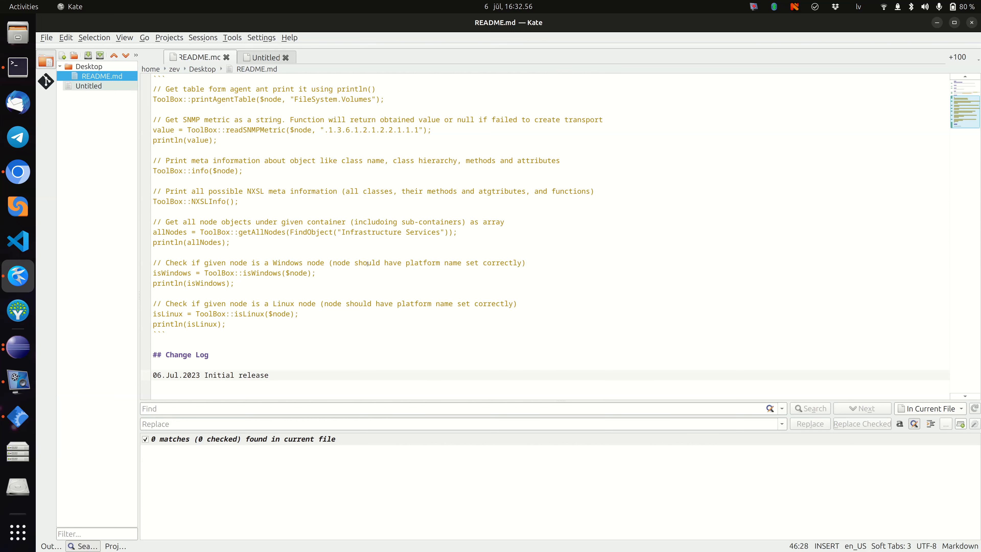
scroll(367, 263, up, 5)
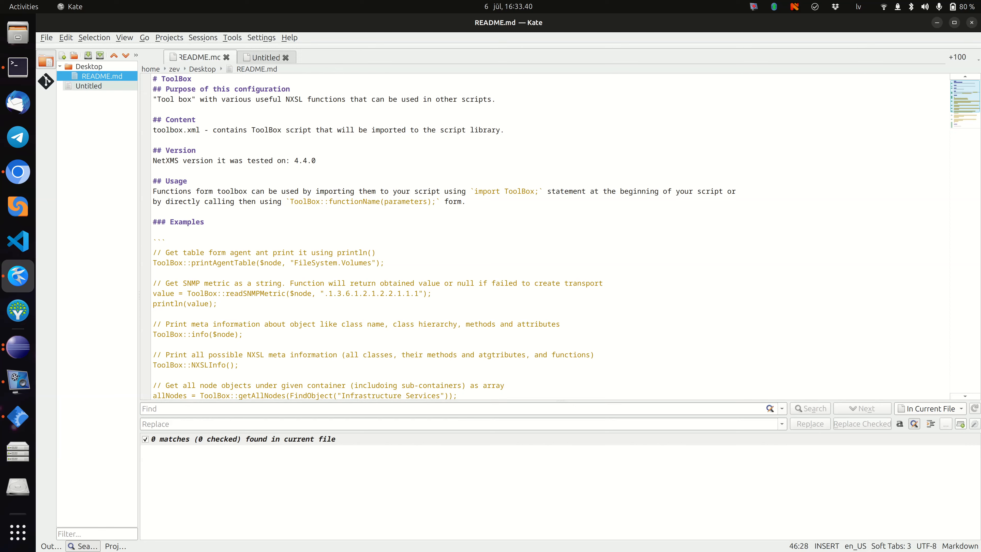
Switch to Chromium, open the netxms/exchange repository in the github.dev web editor and expand the community and official folders.
click(19, 172)
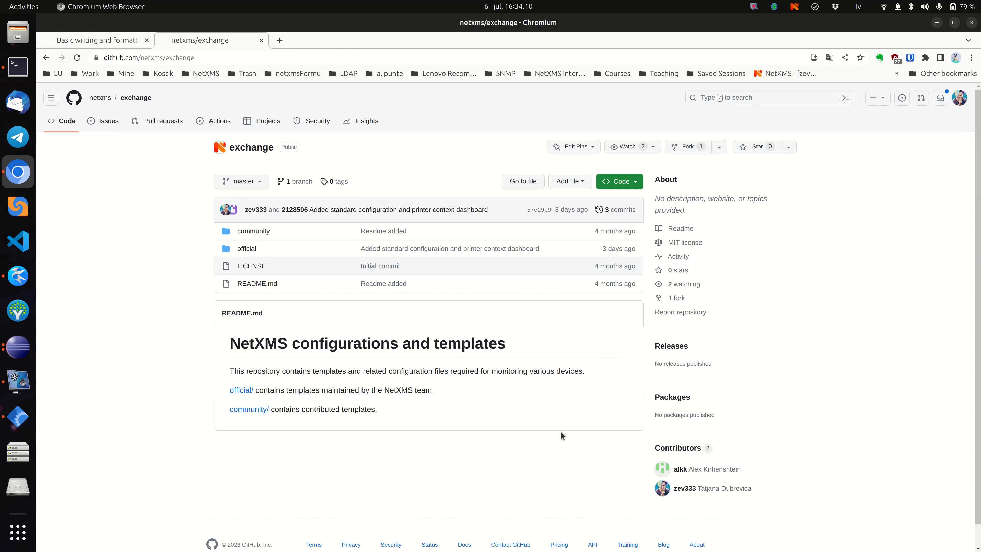
key(period)
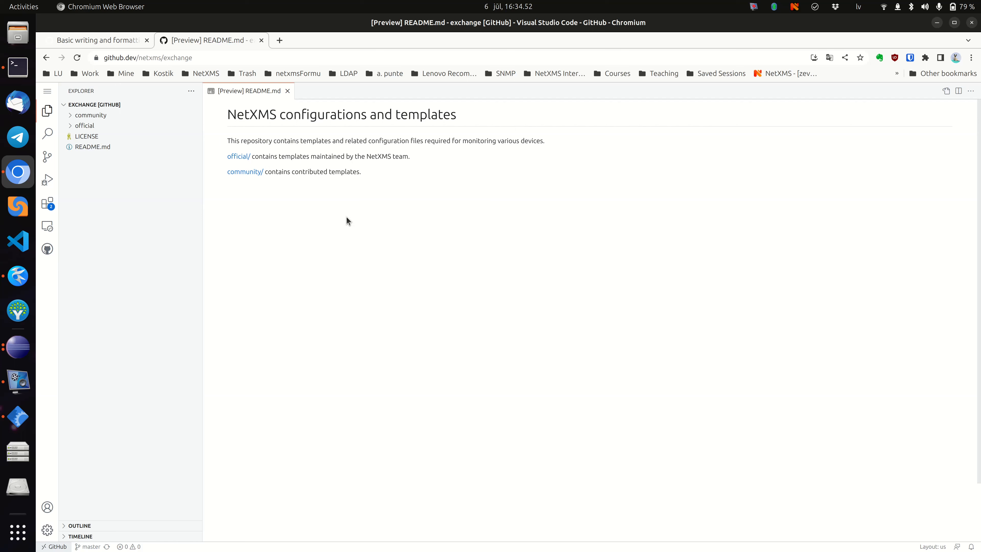
click(72, 115)
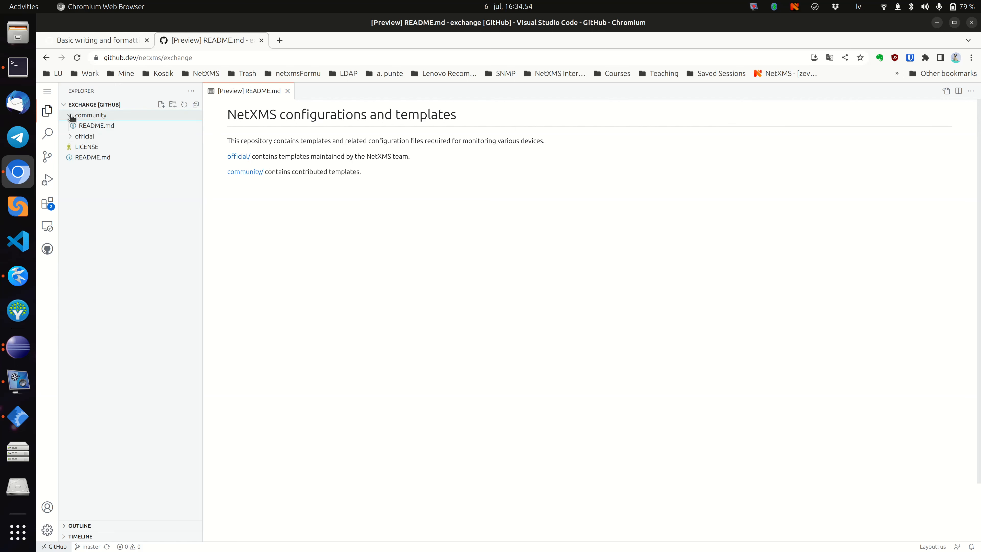
click(72, 137)
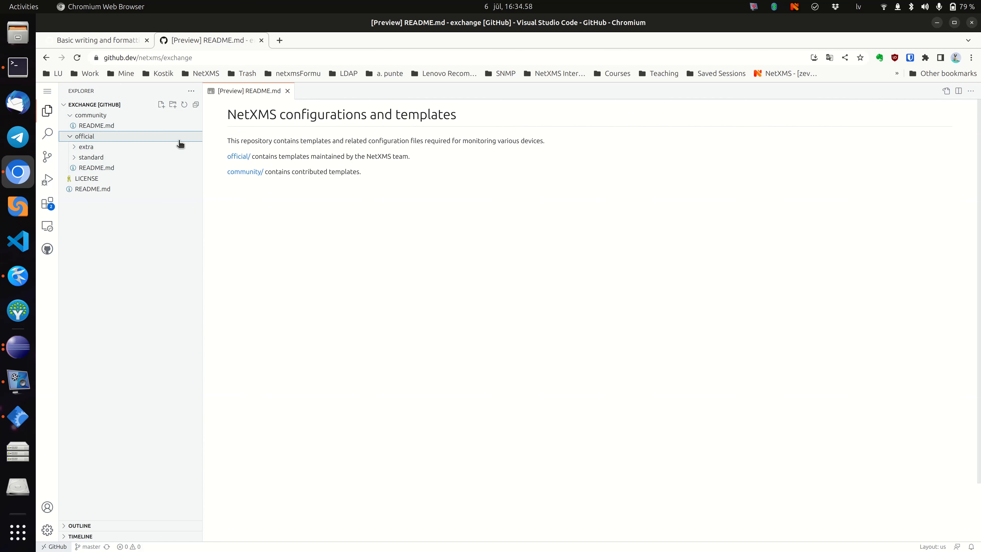
click(74, 147)
click(74, 147)
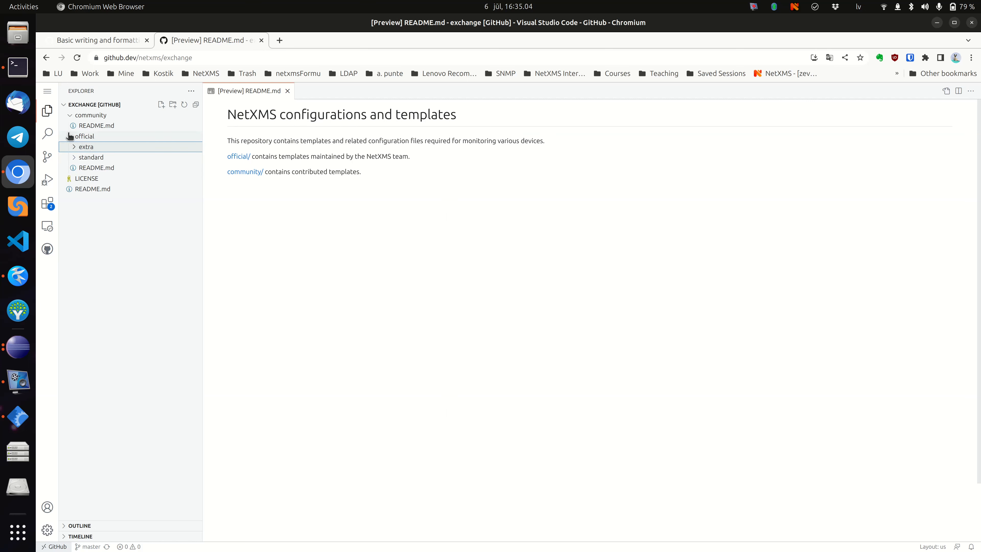
Create a folder named ToolBox inside the repository's community folder.
click(91, 117)
click(92, 118)
right_click(96, 116)
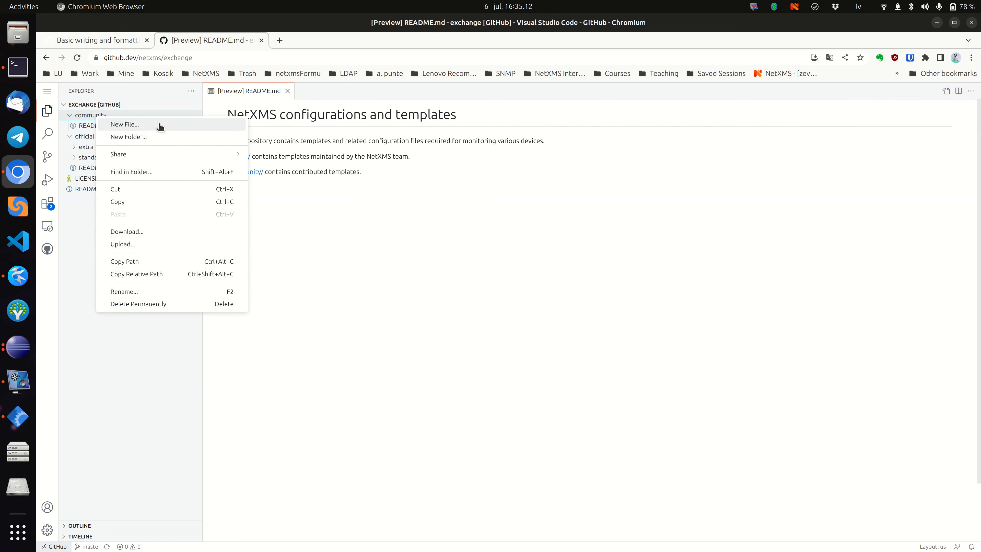
click(157, 137)
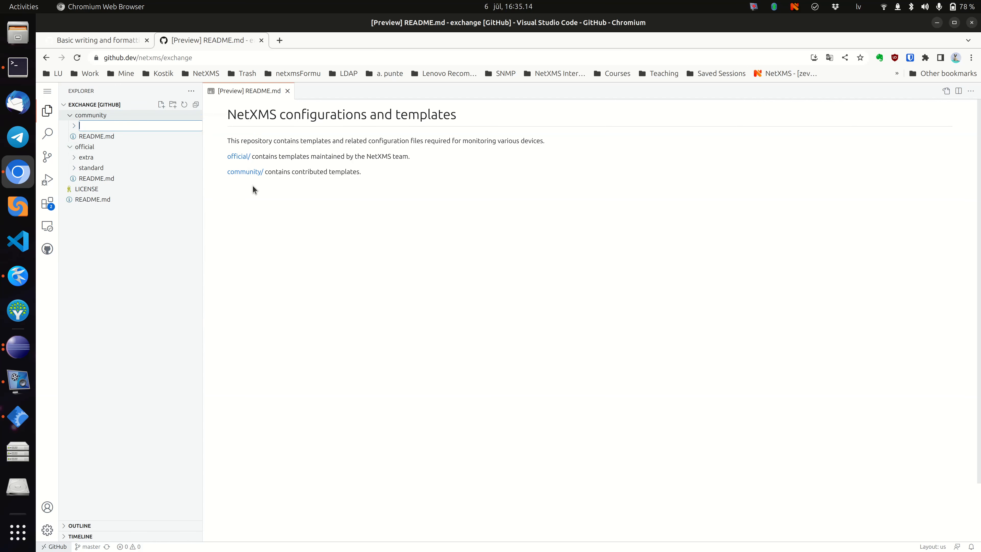
text(ToolBox)
key(Return)
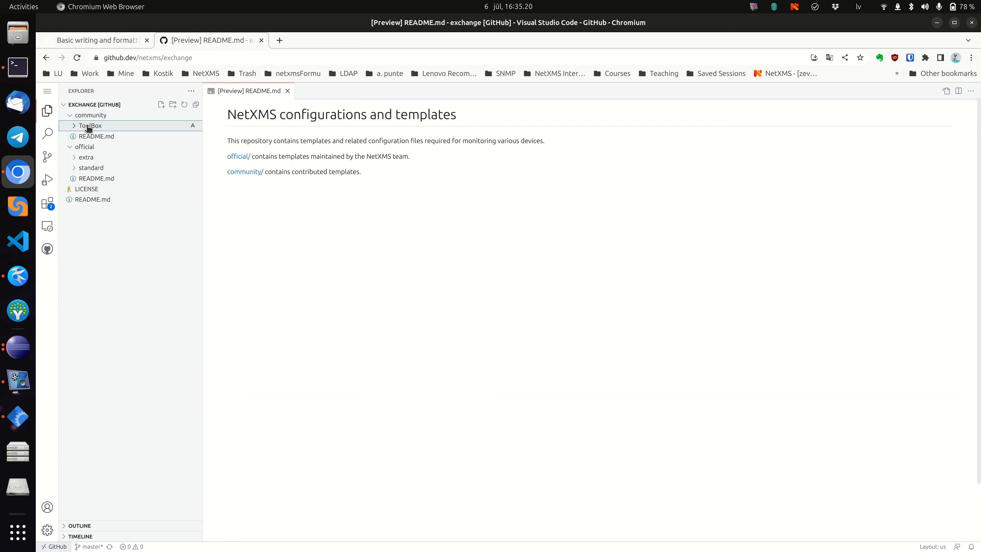
Upload ToolBox.xml and README.md from the Desktop into the new community/ToolBox folder.
right_click(90, 128)
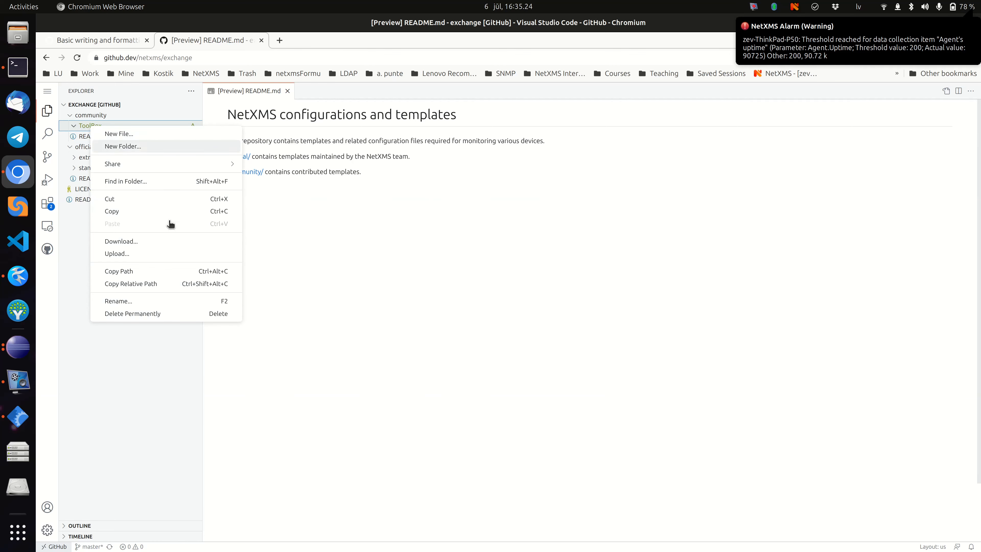
click(168, 254)
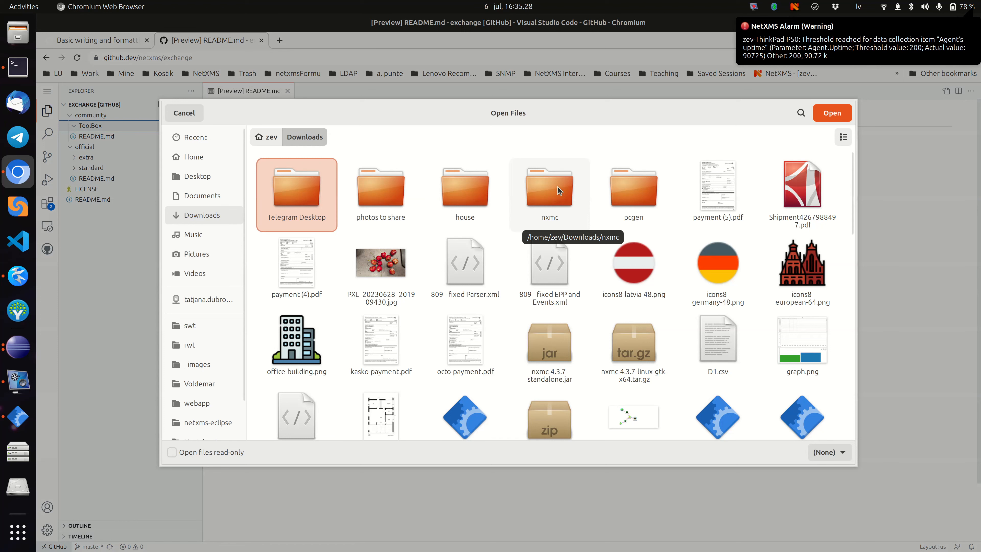
click(200, 177)
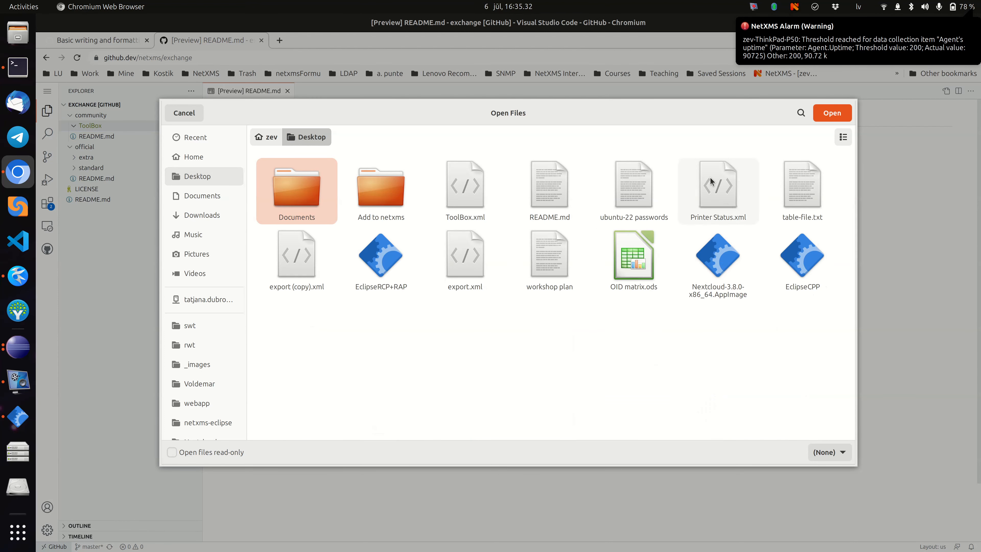
click(482, 189)
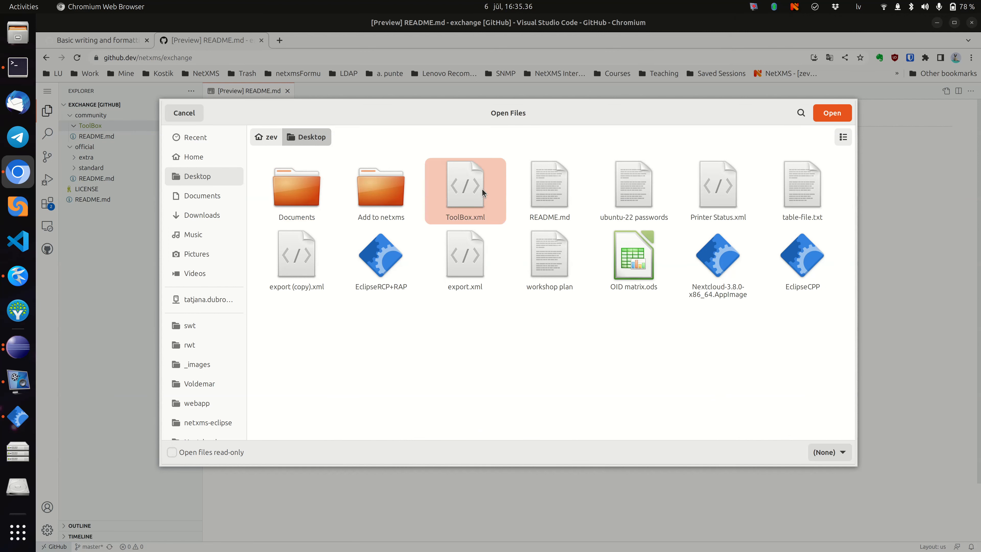
ctrl+click(561, 192)
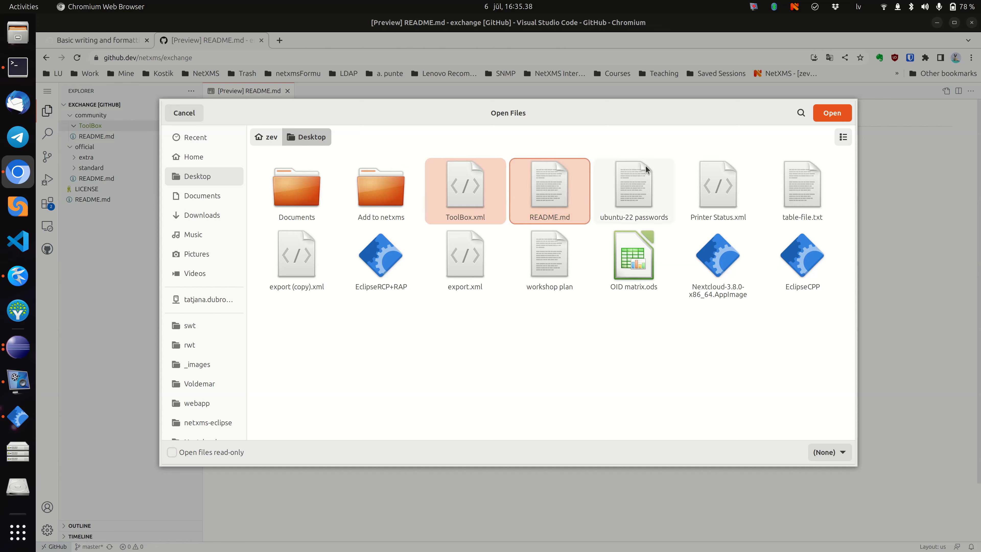
click(832, 113)
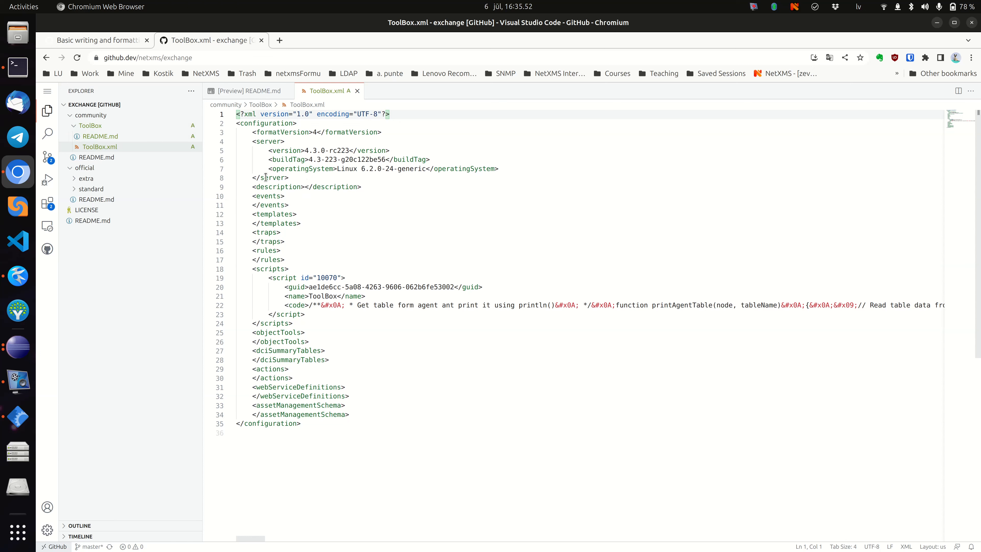
Open the uploaded ToolBox README.md and examine its Markdown markup for the title, the Examples heading and the code block fences.
click(245, 92)
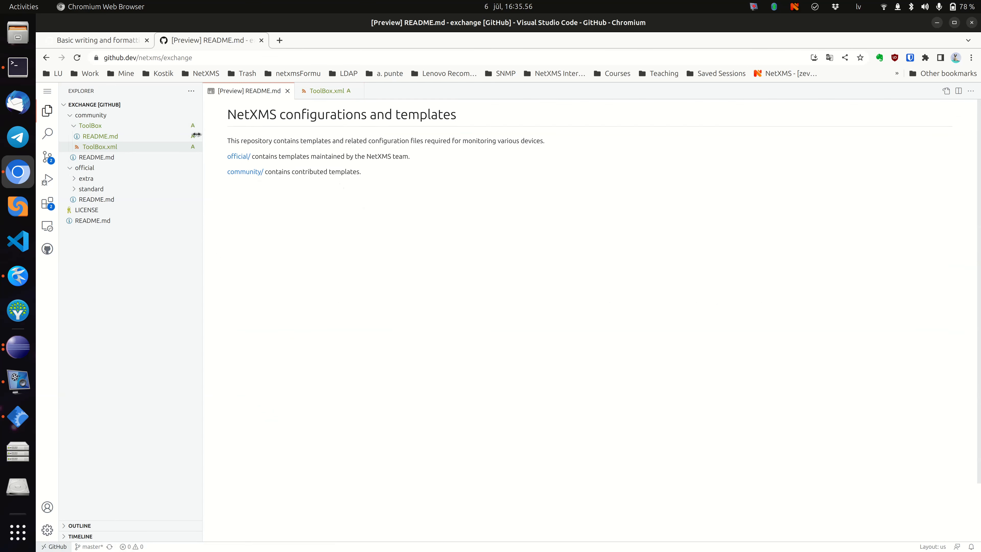
click(102, 138)
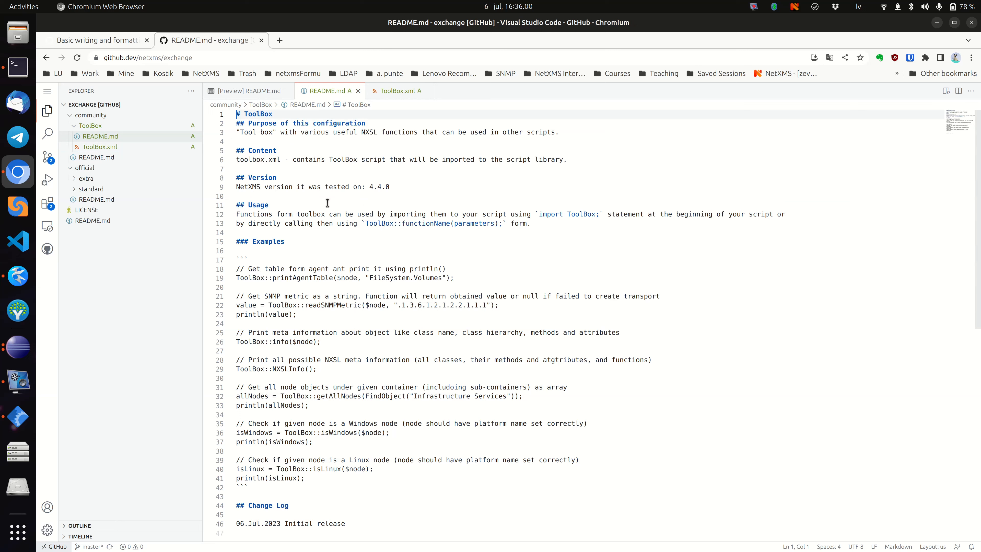
double_click(254, 254)
click(249, 238)
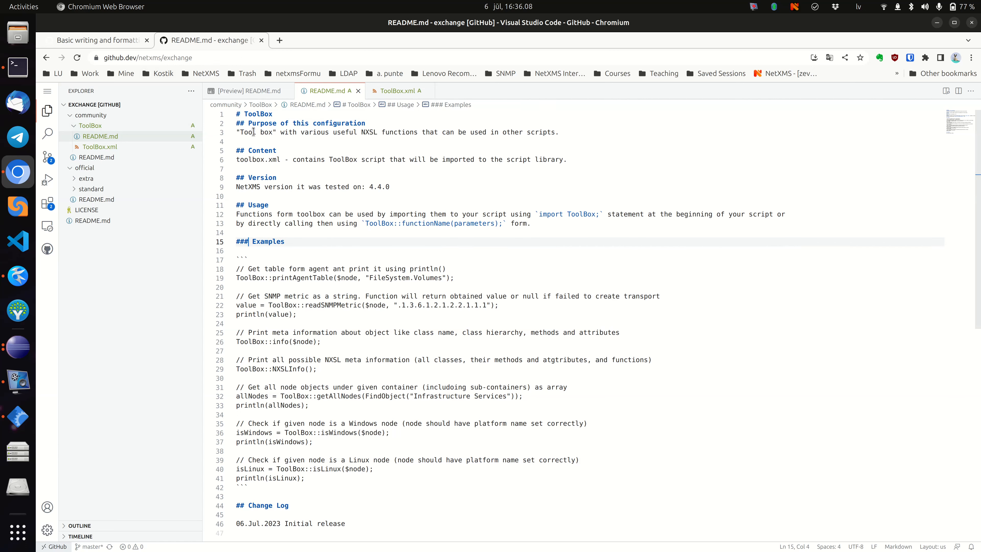
drag(240, 114, 290, 117)
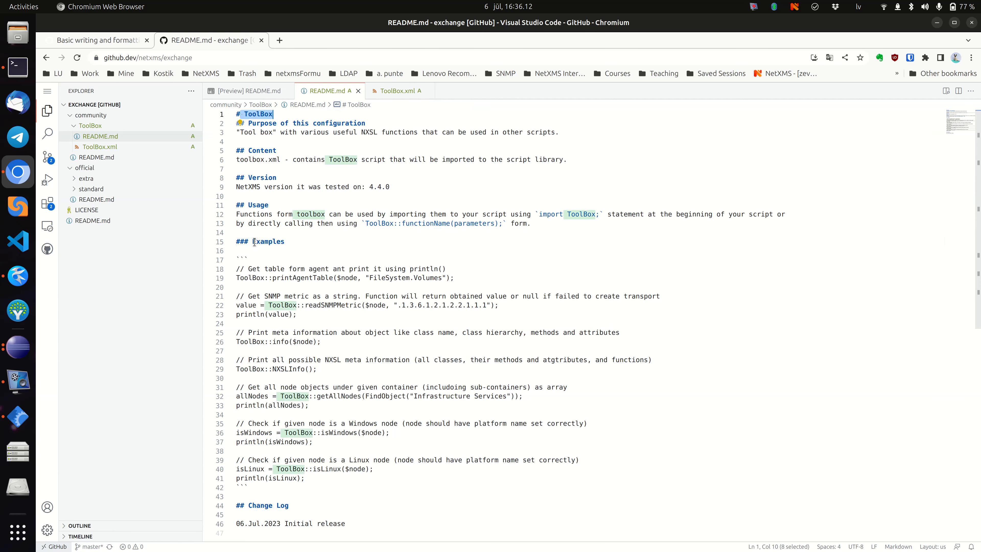
drag(248, 259, 235, 260)
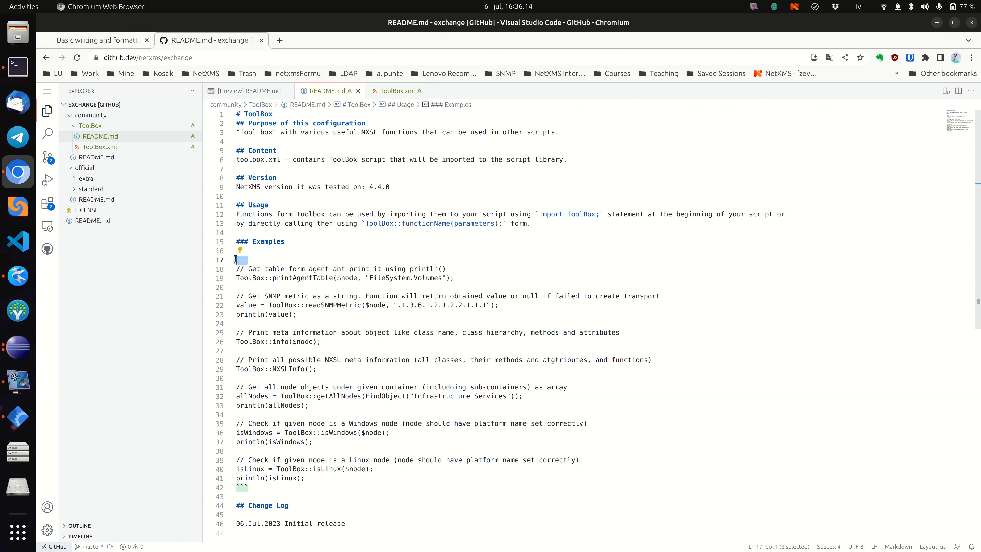
click(309, 269)
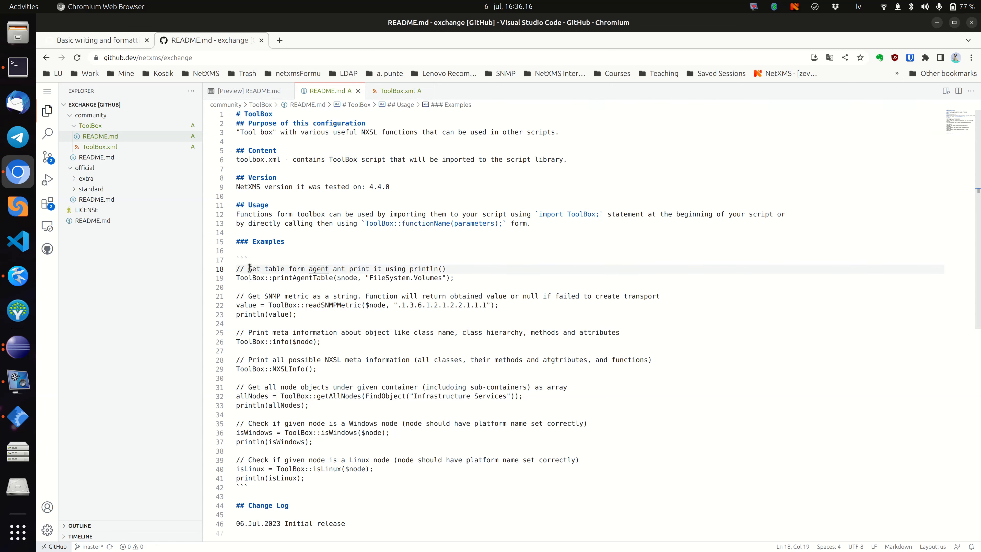
drag(251, 259, 233, 258)
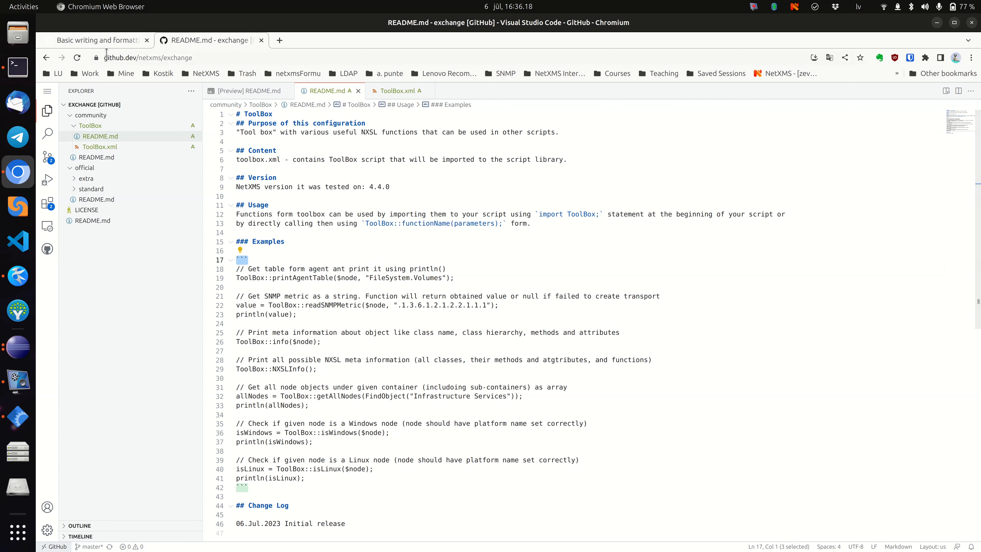
Examine the Headings syntax example in the GitHub Docs article on basic writing and formatting.
click(95, 40)
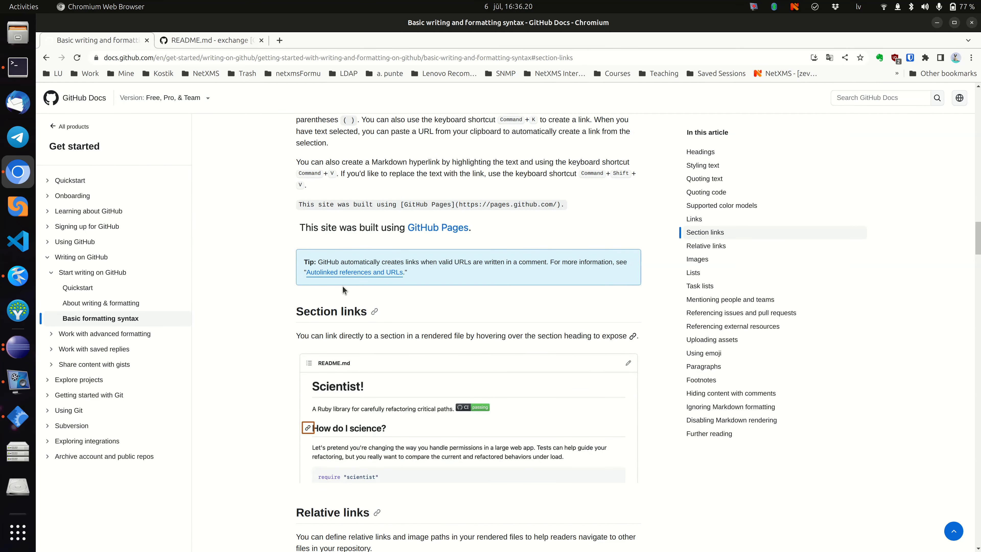
scroll(343, 286, up, 20)
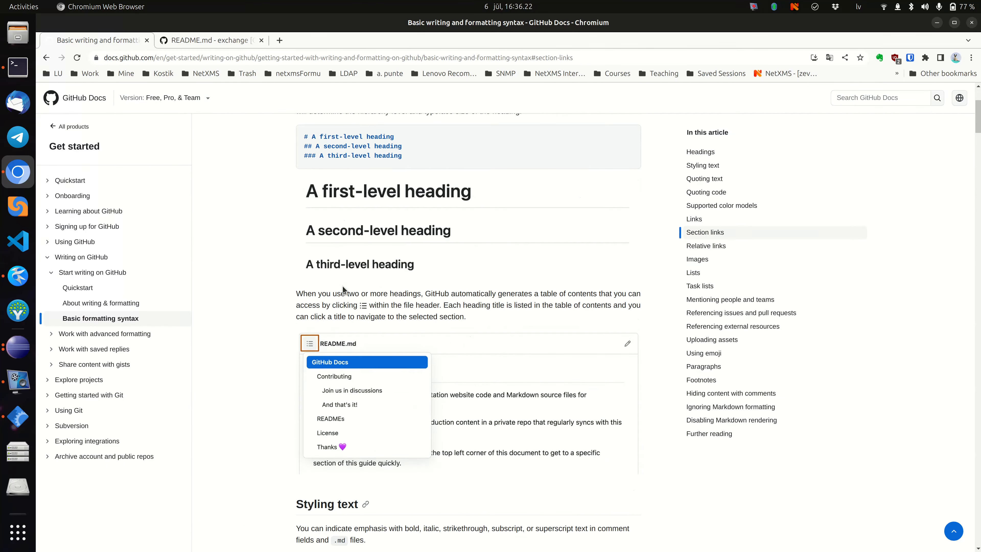
scroll(343, 285, up, 4)
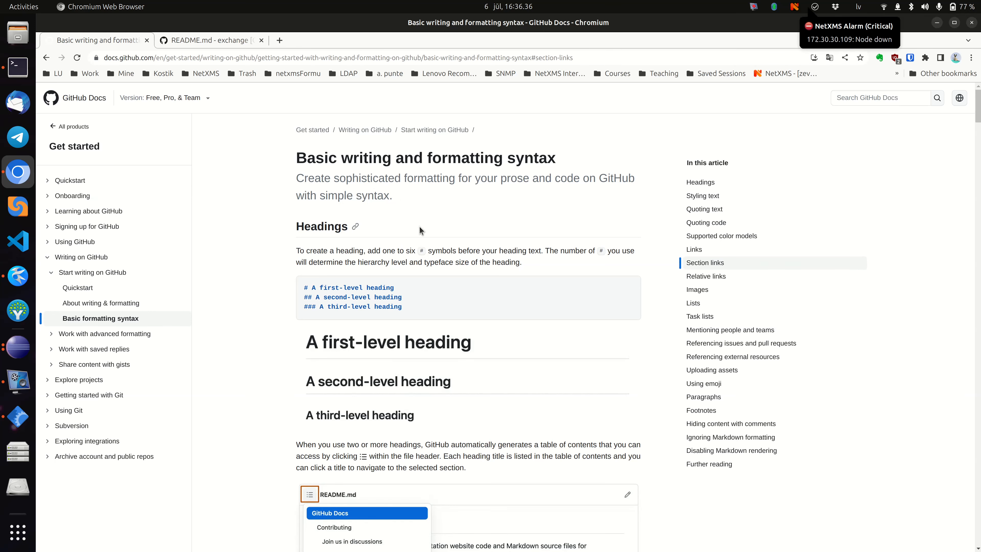
scroll(518, 191, down, 5)
scroll(516, 193, up, 2)
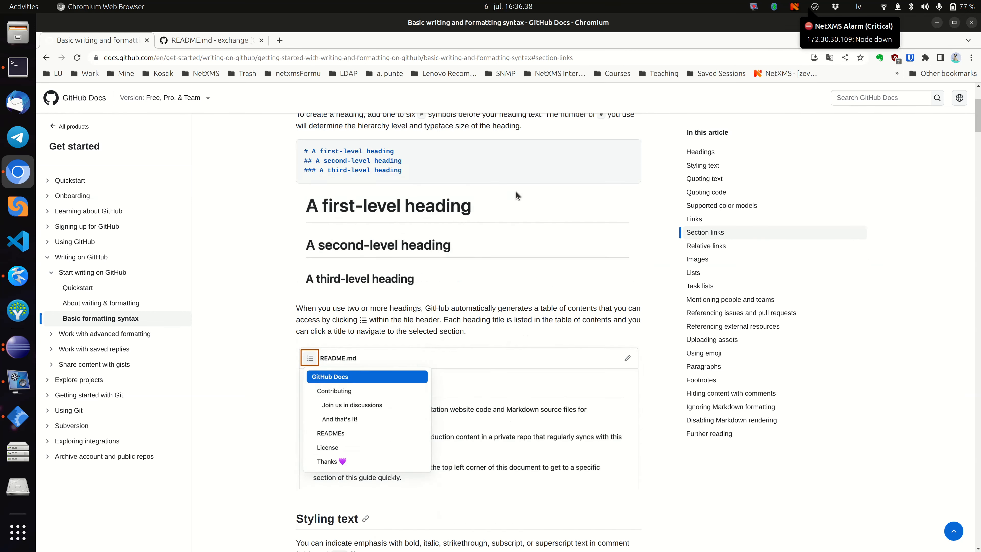
scroll(516, 192, up, 3)
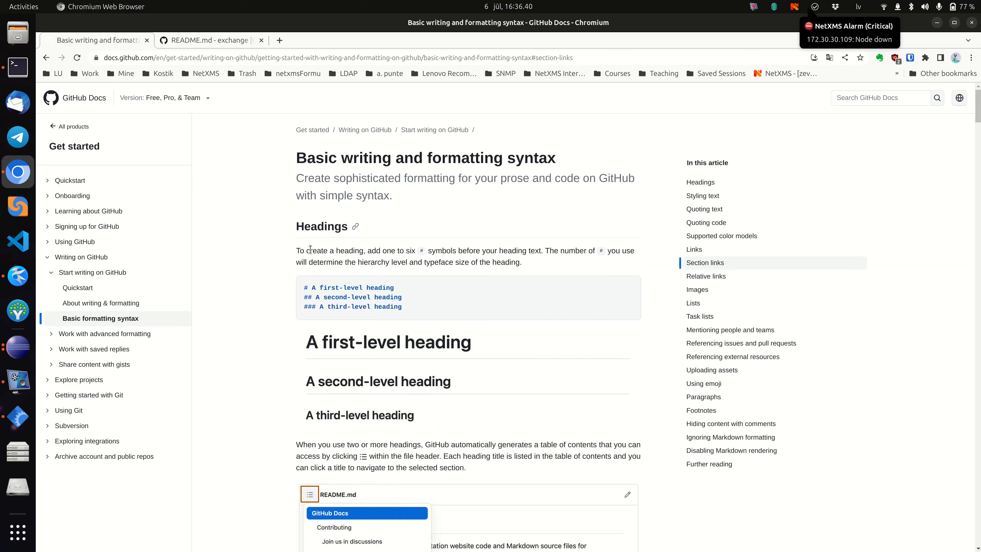
drag(310, 288, 405, 311)
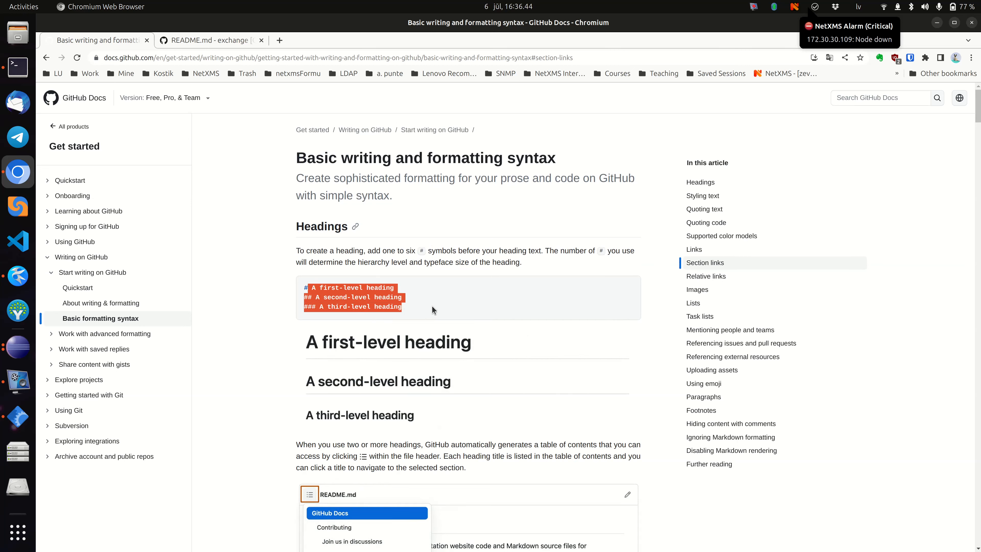
Examine the triple-backtick code block example in the article's Quoting code section.
scroll(432, 306, down, 8)
scroll(432, 304, down, 6)
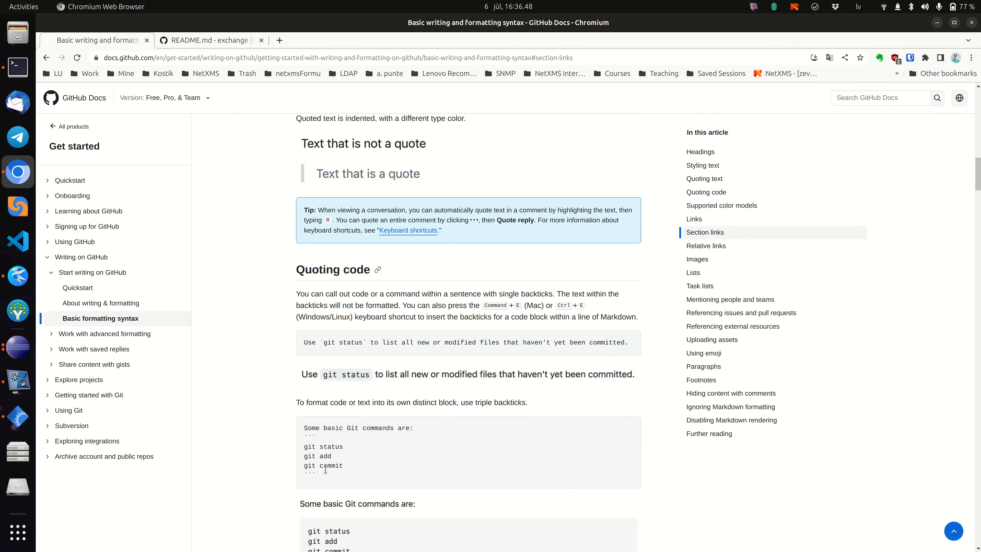
drag(319, 473, 303, 444)
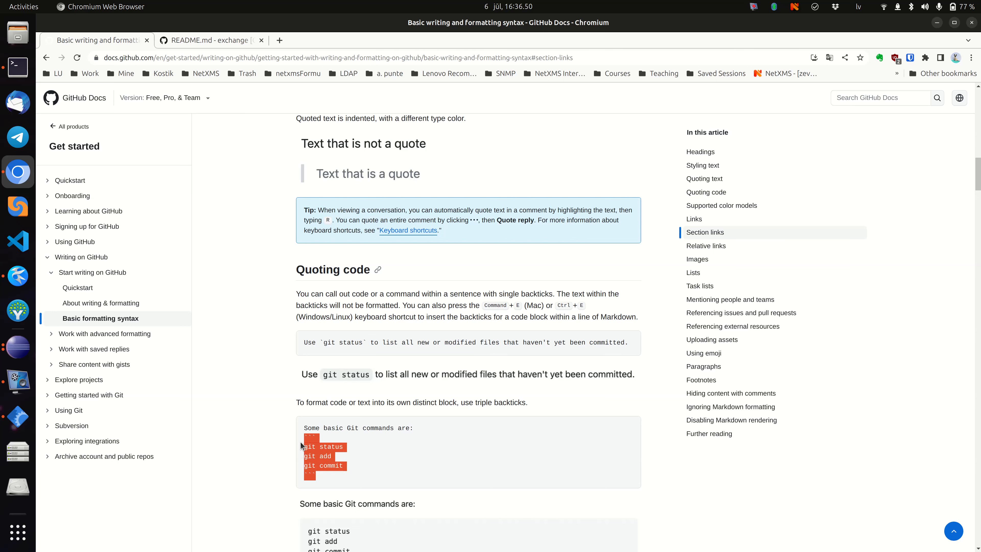
click(352, 444)
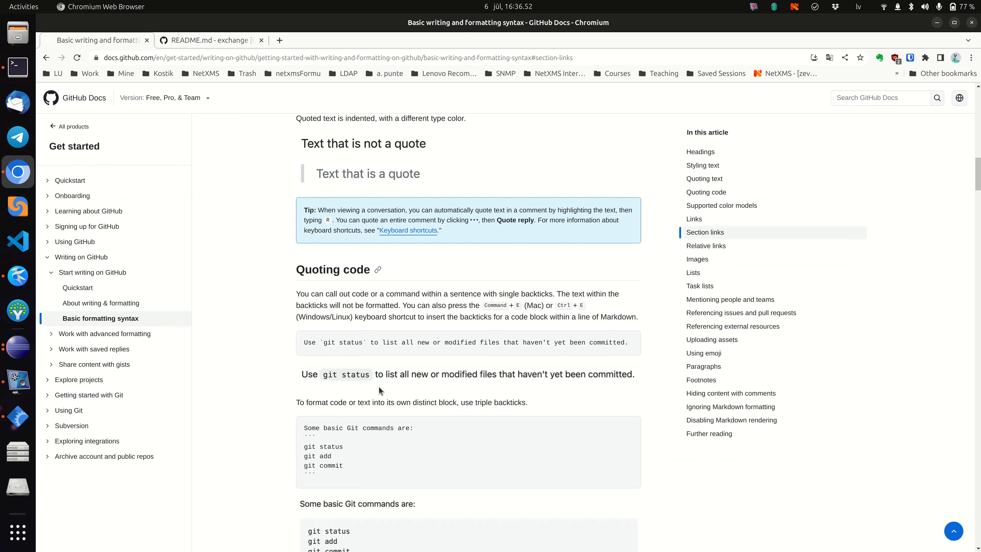
Return to the github.dev editor, review the ToolBox README.md, and close README.md and ToolBox.xml.
click(223, 44)
click(385, 218)
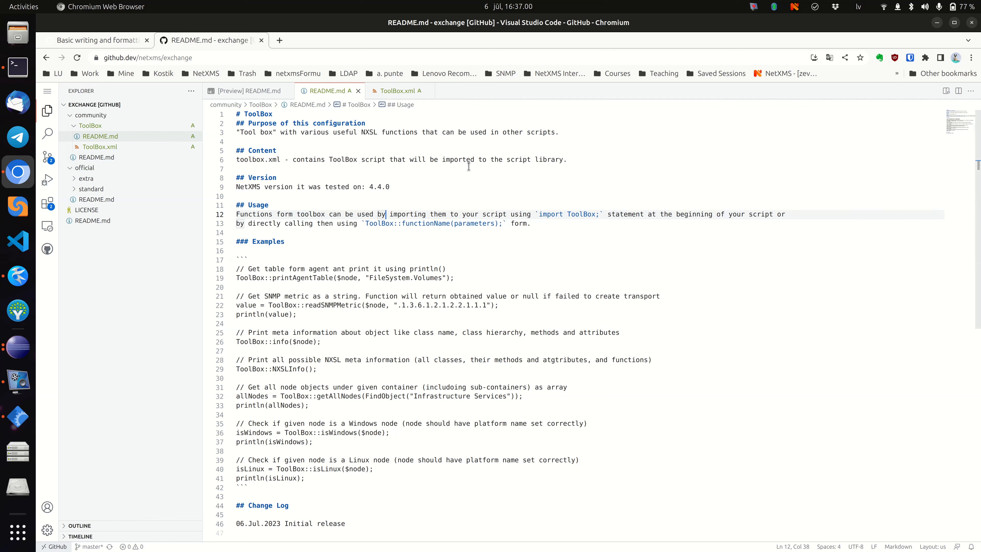
scroll(384, 181, down, 3)
scroll(387, 213, up, 3)
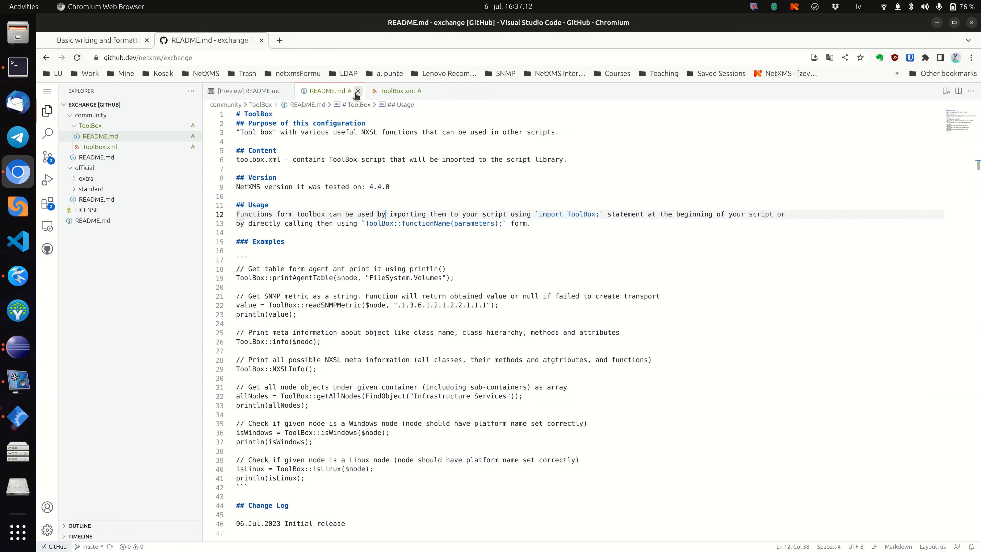
click(357, 91)
click(357, 91)
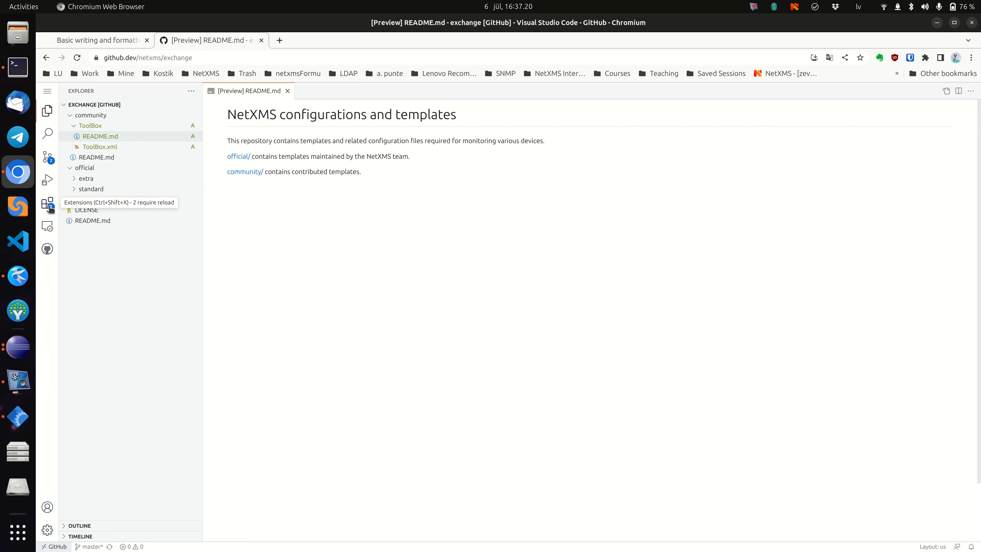
Commit and push the two added ToolBox files with the message "ToolBox NXSL configuration".
click(47, 156)
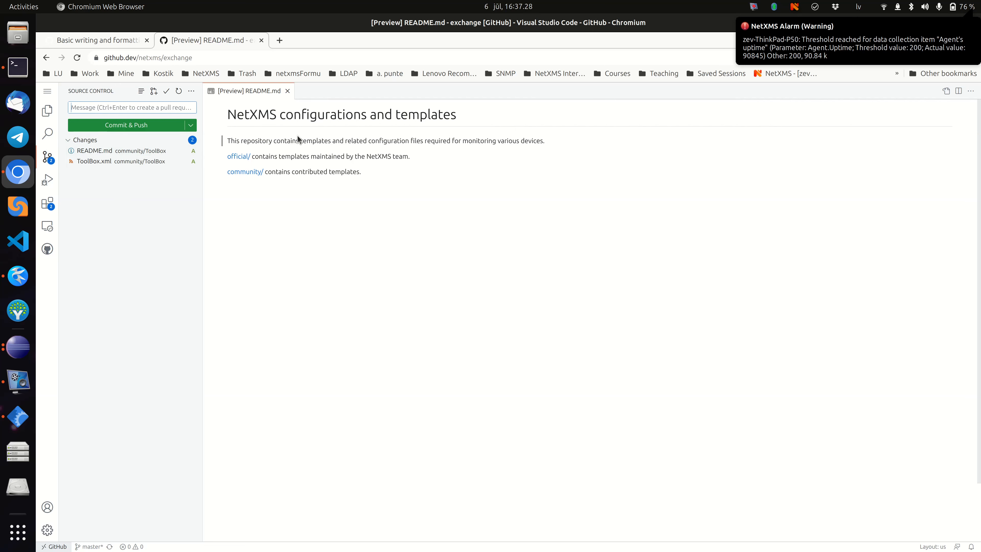
text(Tool)
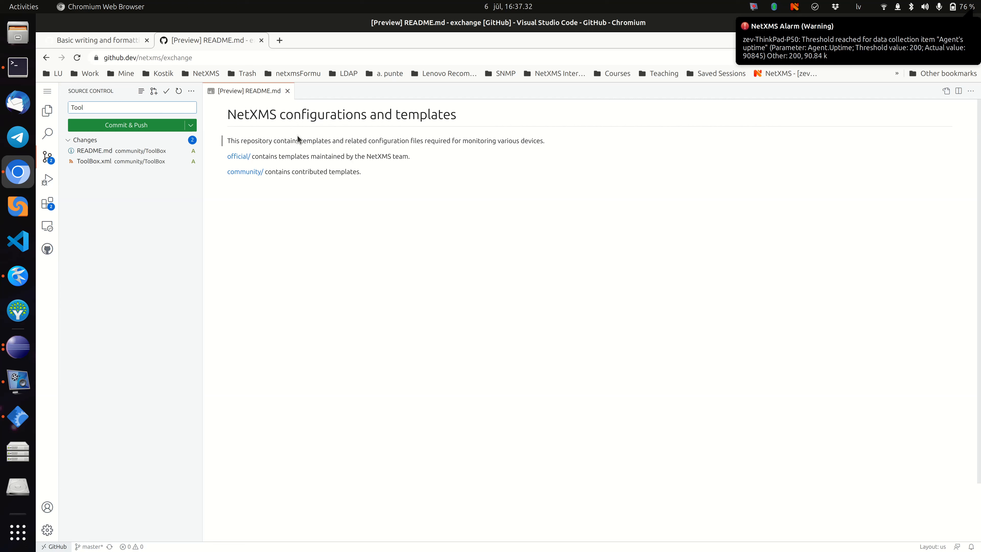
key(BackSpace)
key(BackSpace)
key(BackSpace)
key(BackSpace)
text(Too)
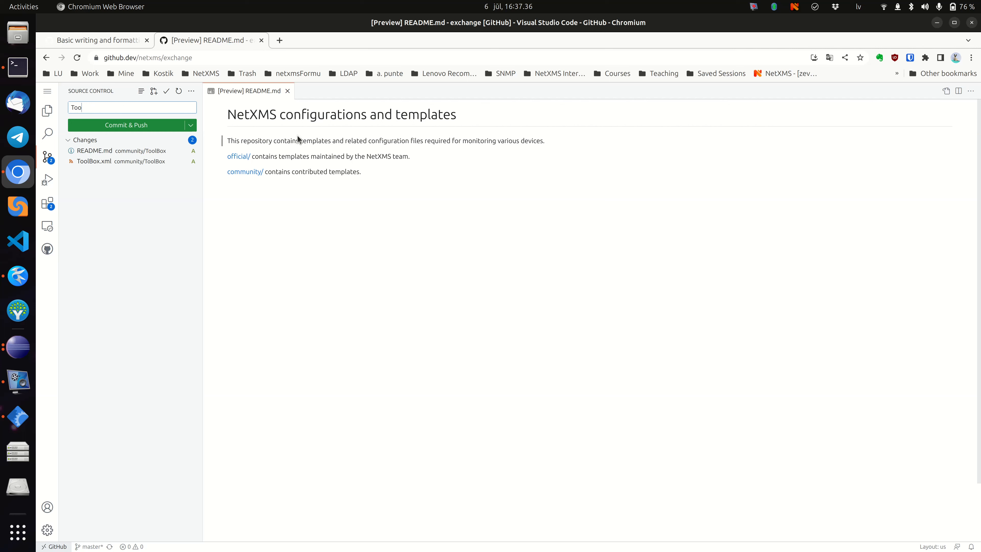
text(lBox NXSL)
text(configuration)
click(131, 128)
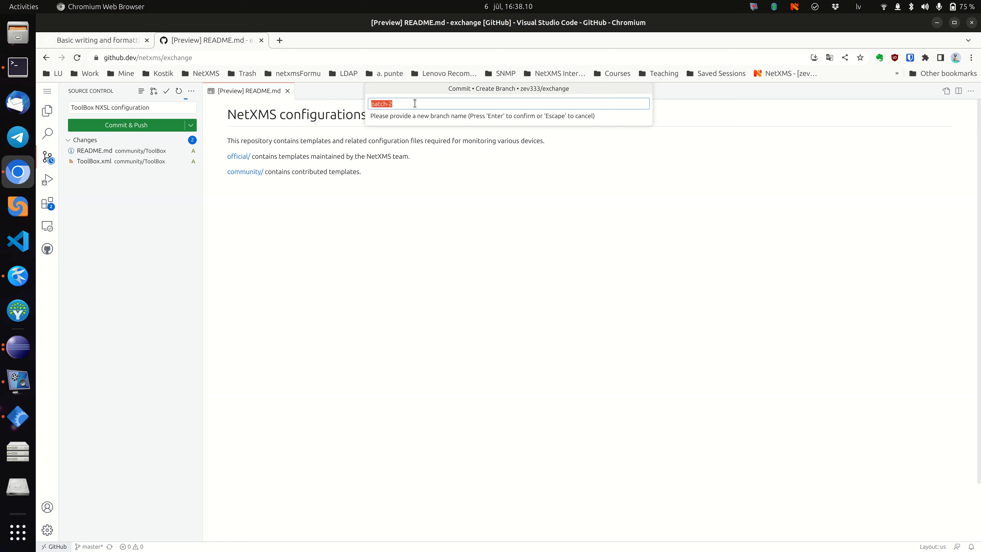
Name the new commit branch ToolBoxNXSL and switch to the forked repository.
drag(415, 103, 366, 103)
text(ToolBoxNXSL)
key(Return)
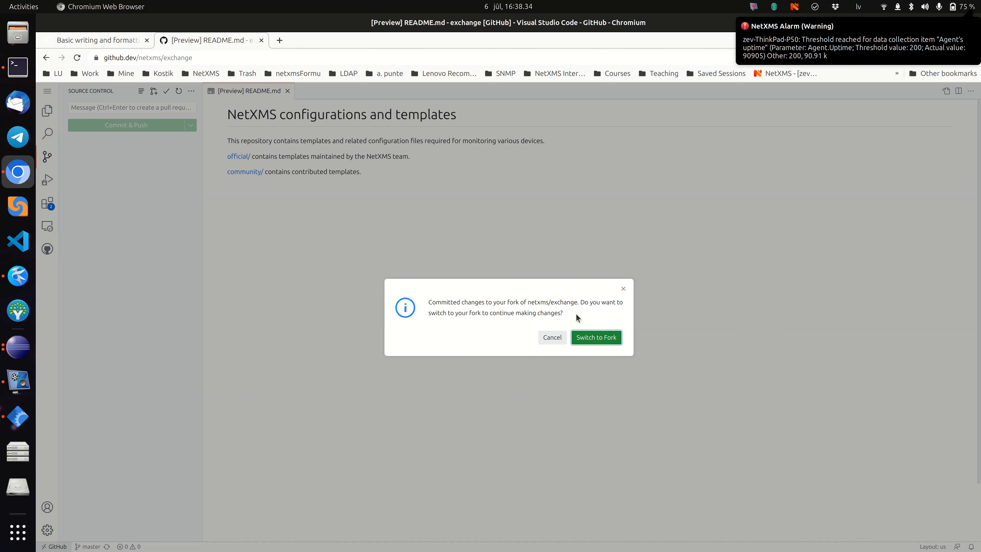
click(609, 342)
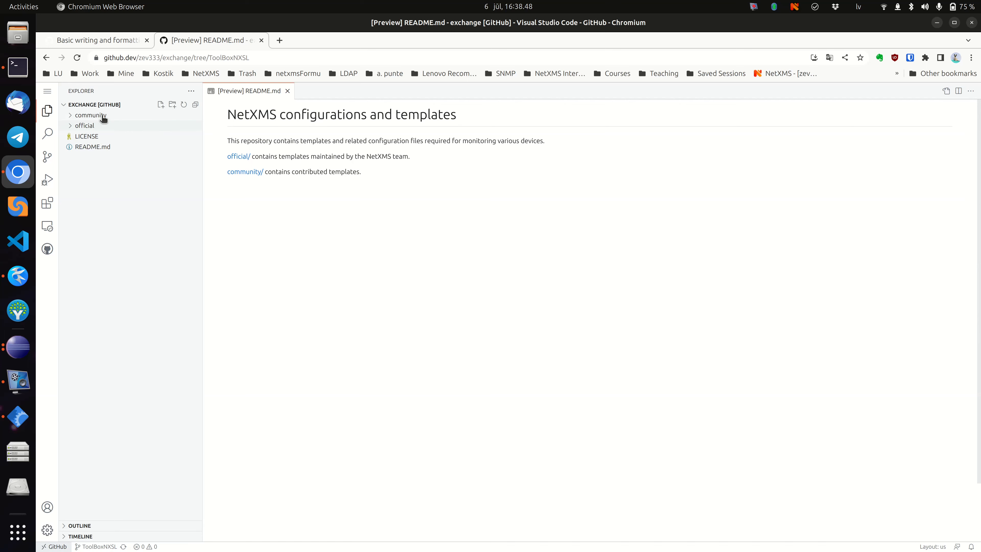
Check the contents of the community folder in the fork's ToolBoxNXSL branch.
click(74, 115)
click(72, 128)
click(71, 116)
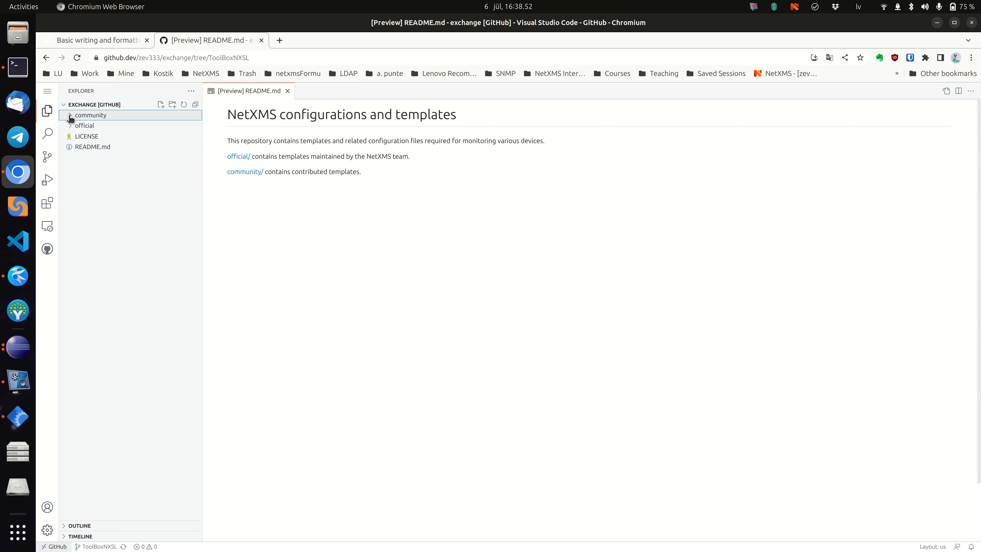
Create a pull request titled "ToolBox NXSL configuration" from the fork's ToolBoxNXSL branch into netxms/exchange master.
click(47, 158)
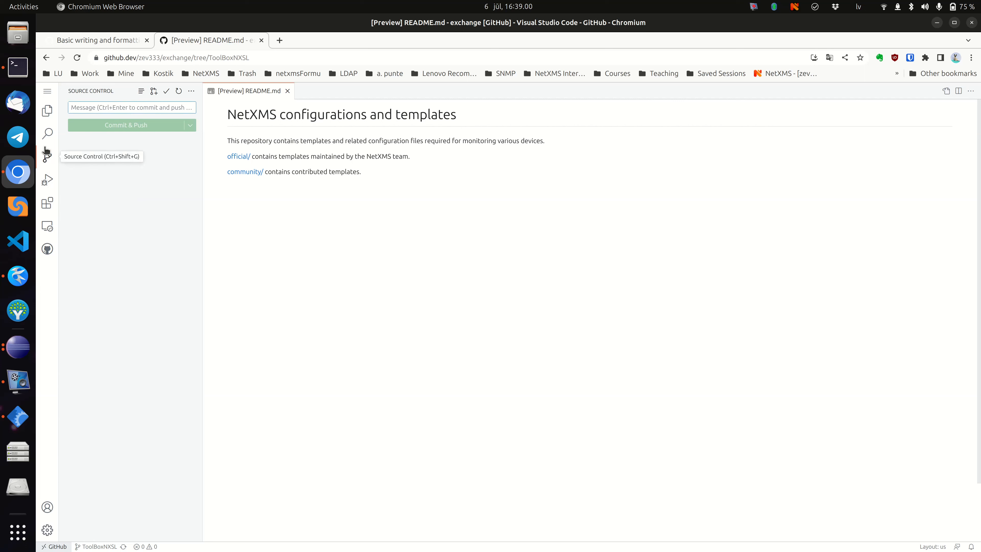
click(154, 91)
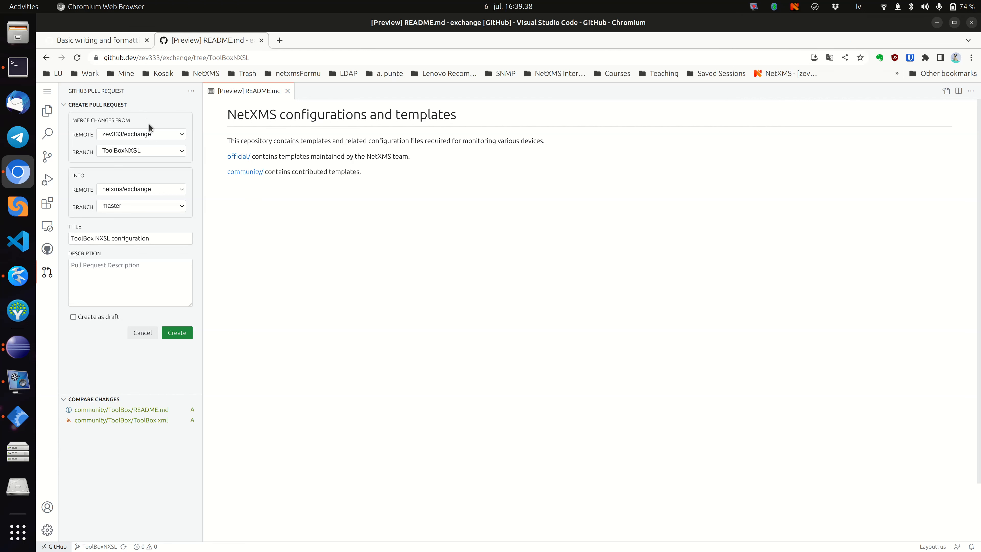
click(181, 335)
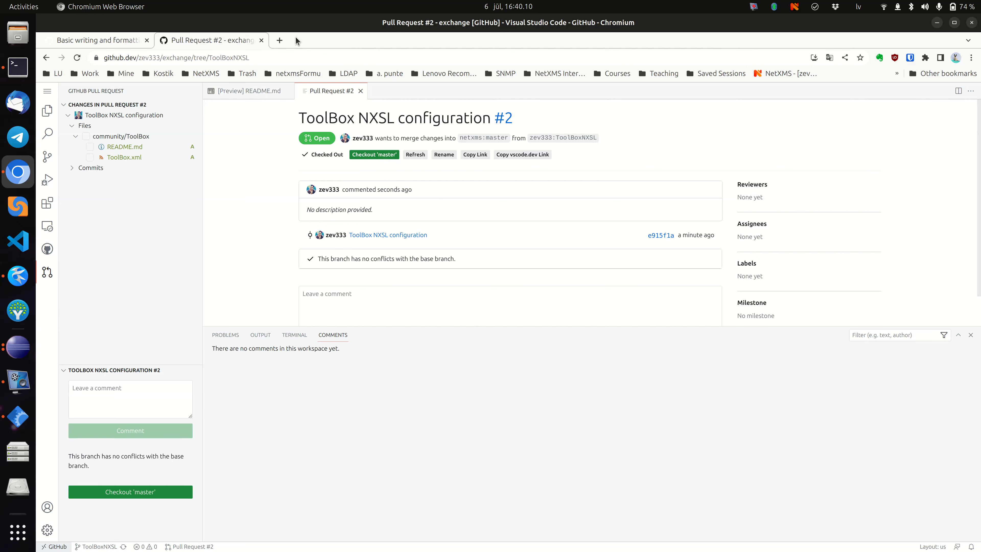
Open github.com in a new browser tab and go to the notifications inbox.
click(279, 41)
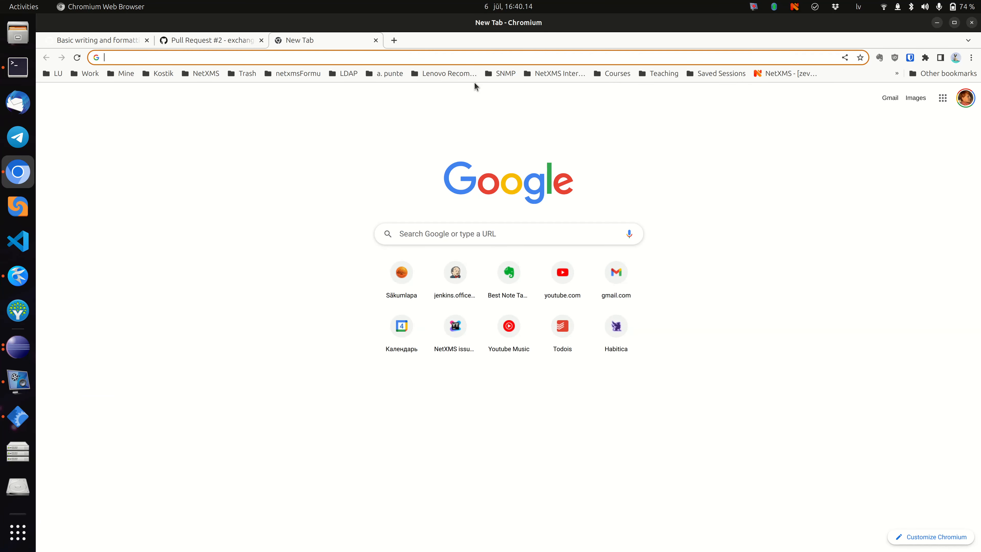
text(go)
key(BackSpace)
key(BackSpace)
text(ithub.com)
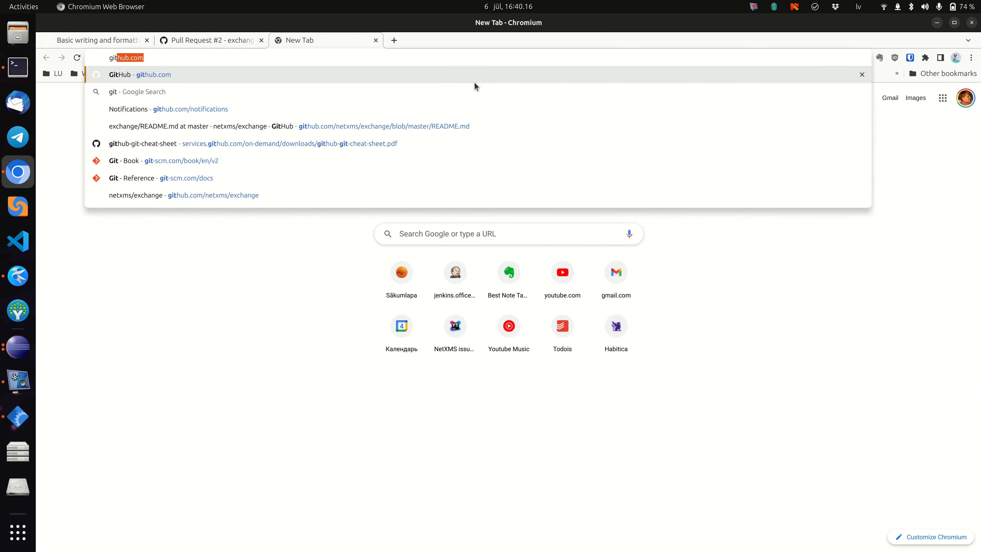
key(Return)
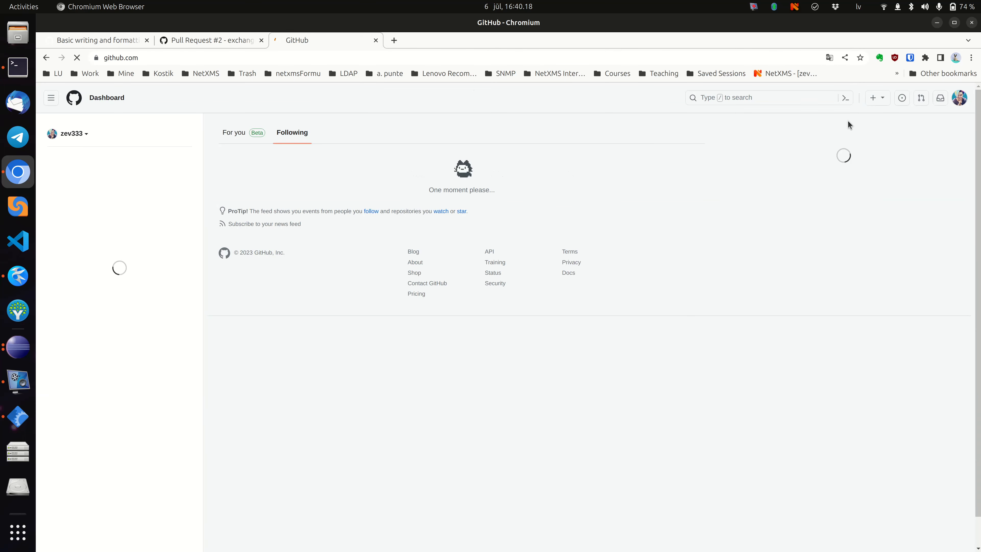
click(936, 103)
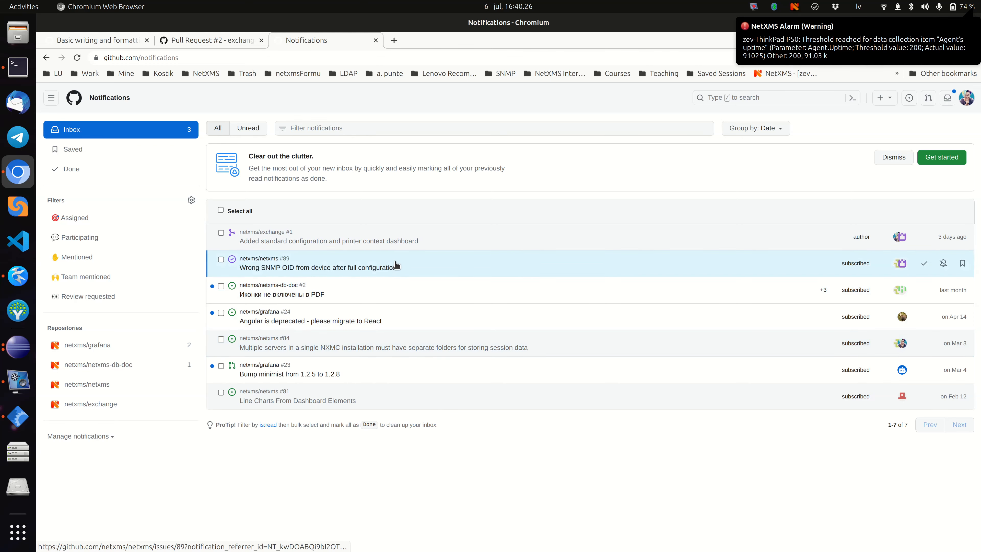
Open the merged pull request "Added standard configuration and printer context dashboard" and delete its patch-1 branch.
click(404, 244)
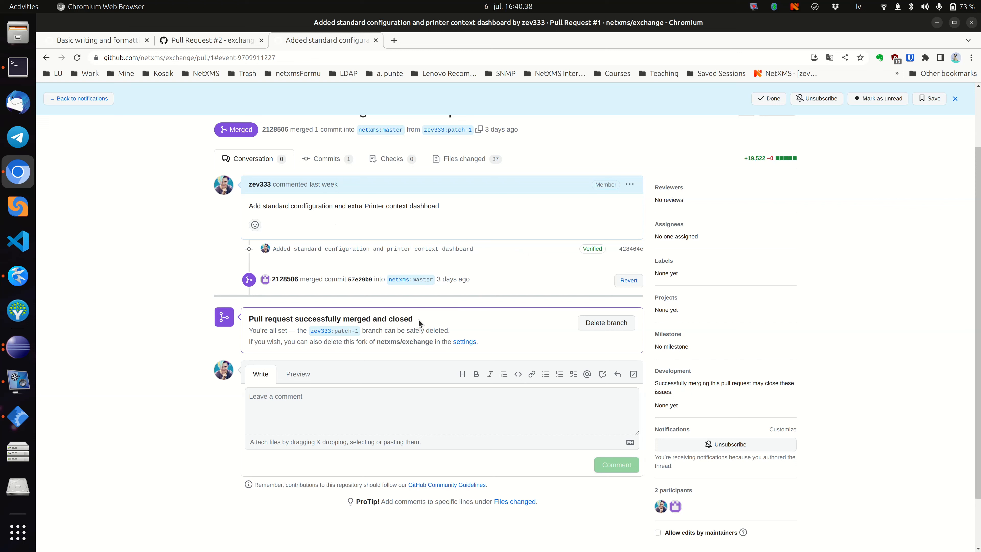
click(597, 327)
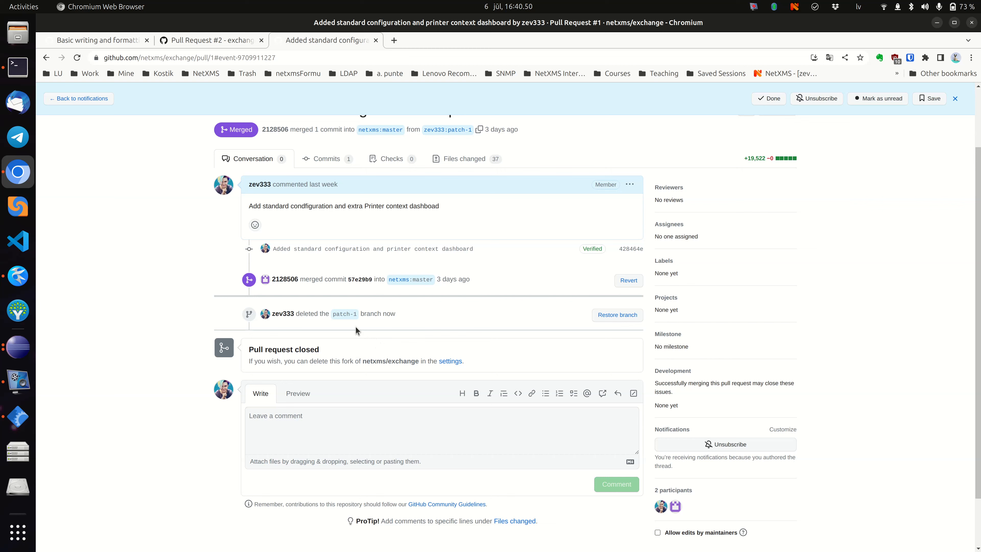
click(218, 39)
click(311, 40)
scroll(314, 263, up, 2)
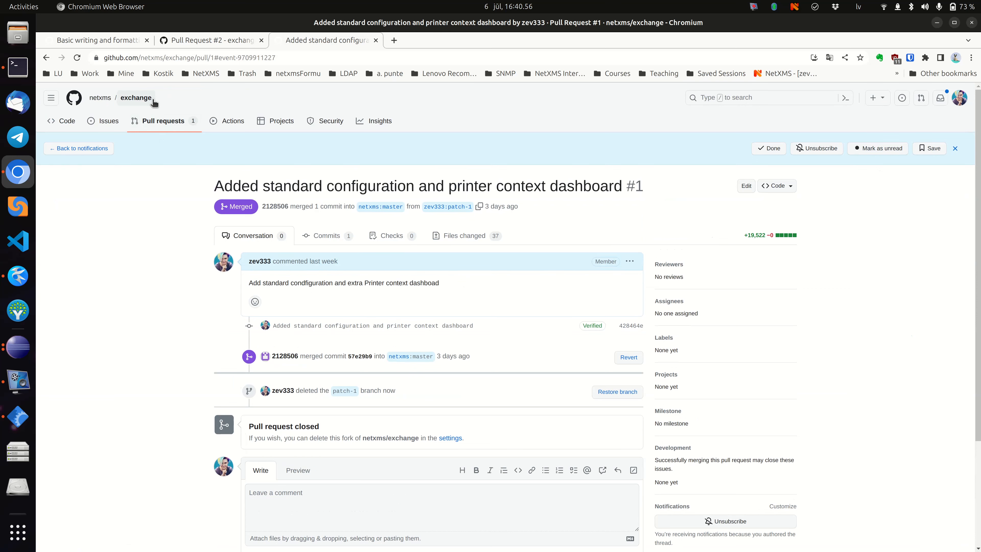
Review the Watch notification options of the netxms/exchange repository and open its official folder.
click(144, 100)
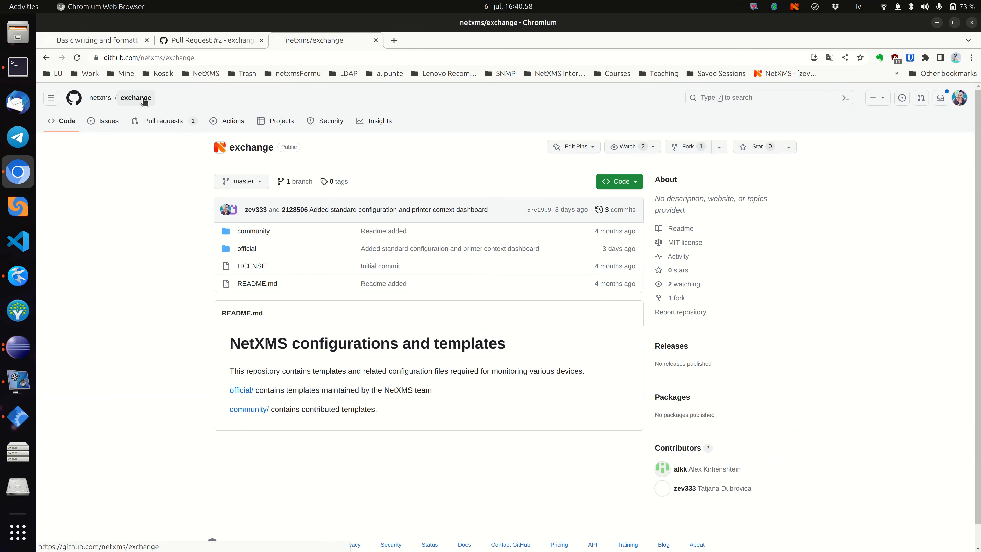
click(236, 40)
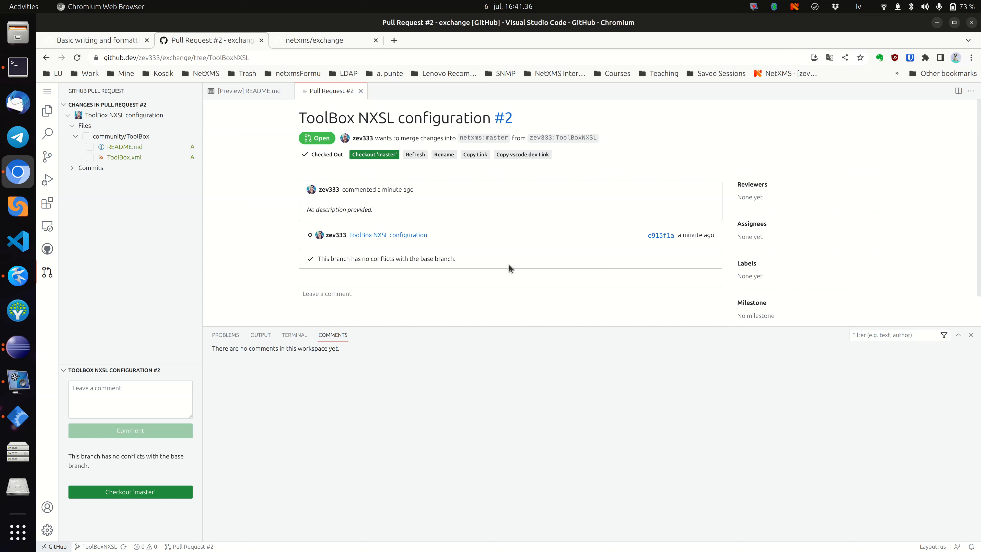
click(303, 40)
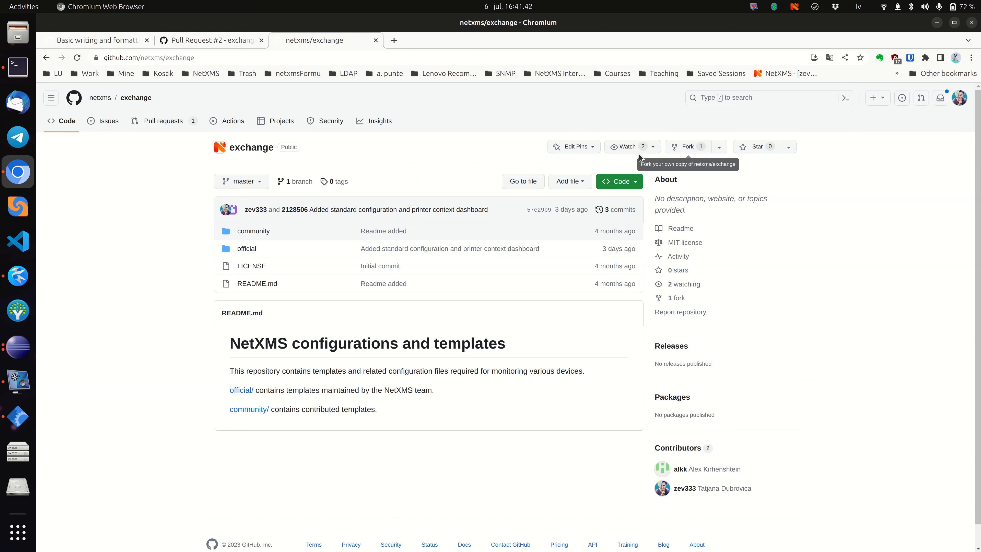
click(615, 149)
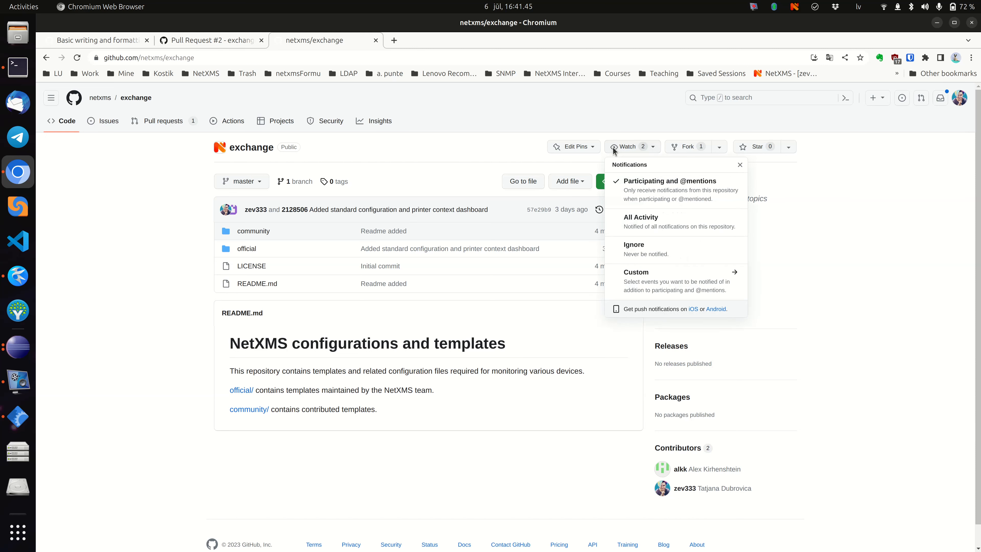
click(510, 152)
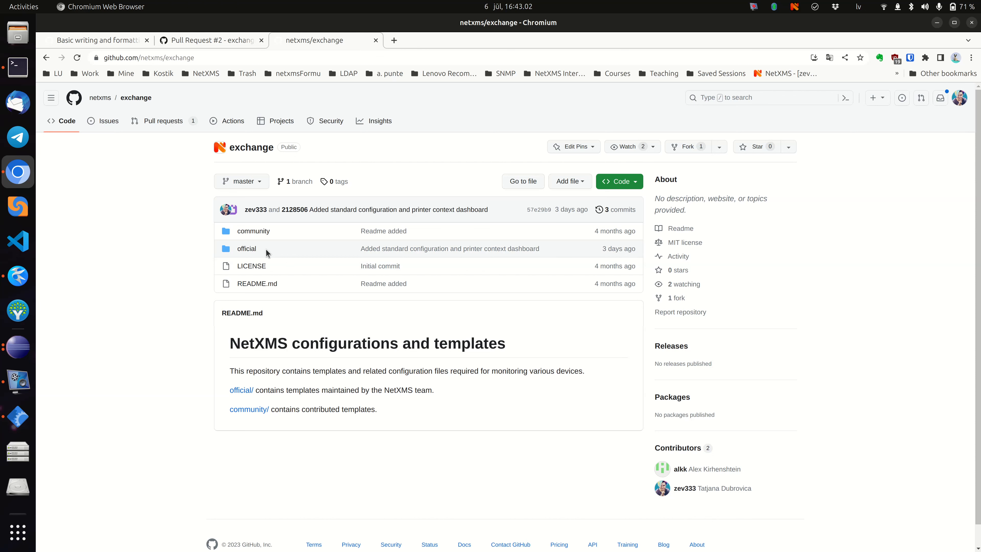
click(251, 250)
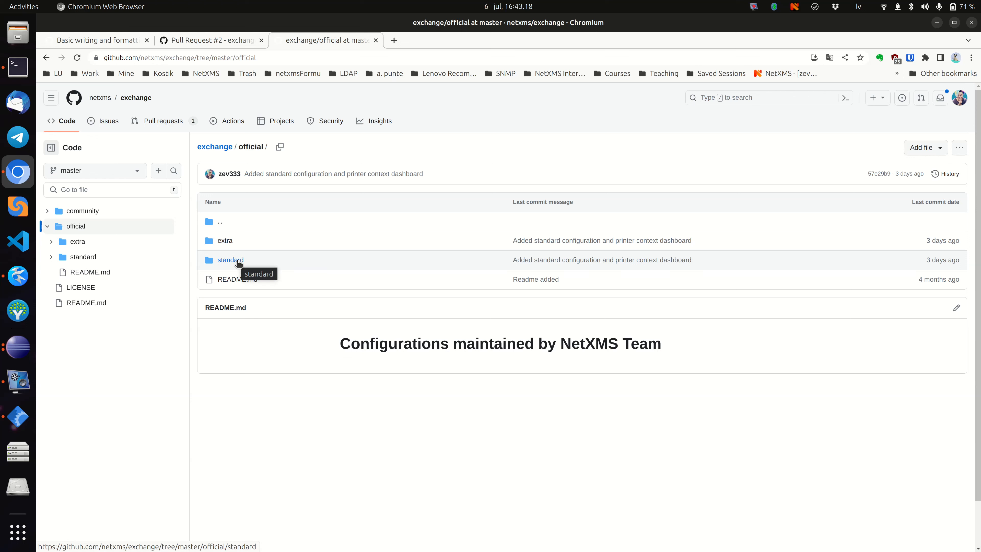
Browse the official standard folder, then open the printer status dashboard folder inside official/extra.
click(231, 260)
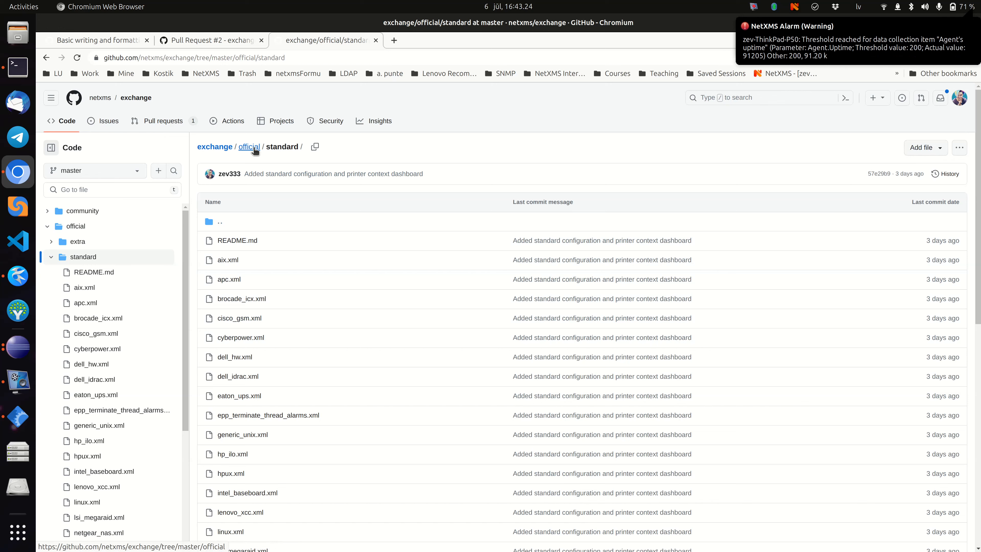
click(253, 149)
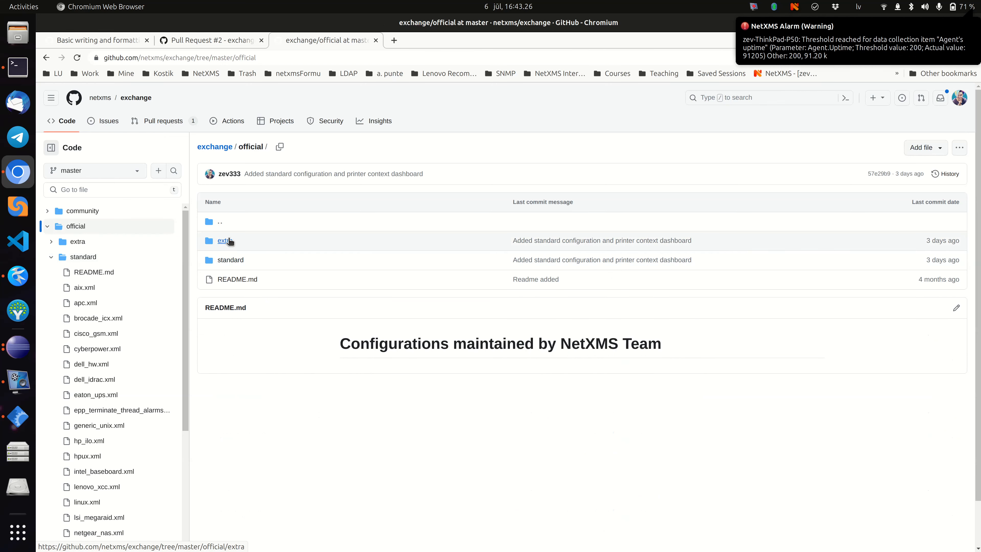
click(227, 241)
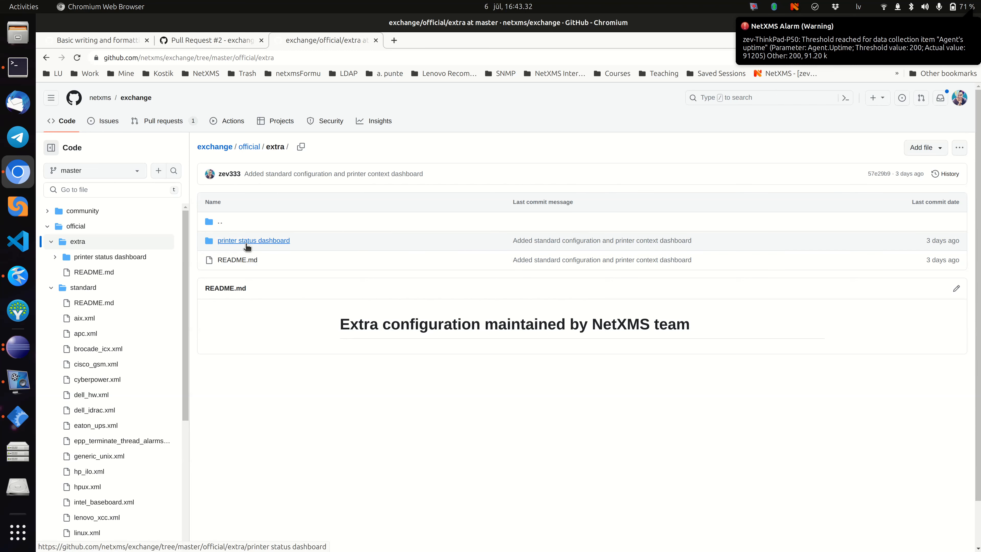
click(261, 244)
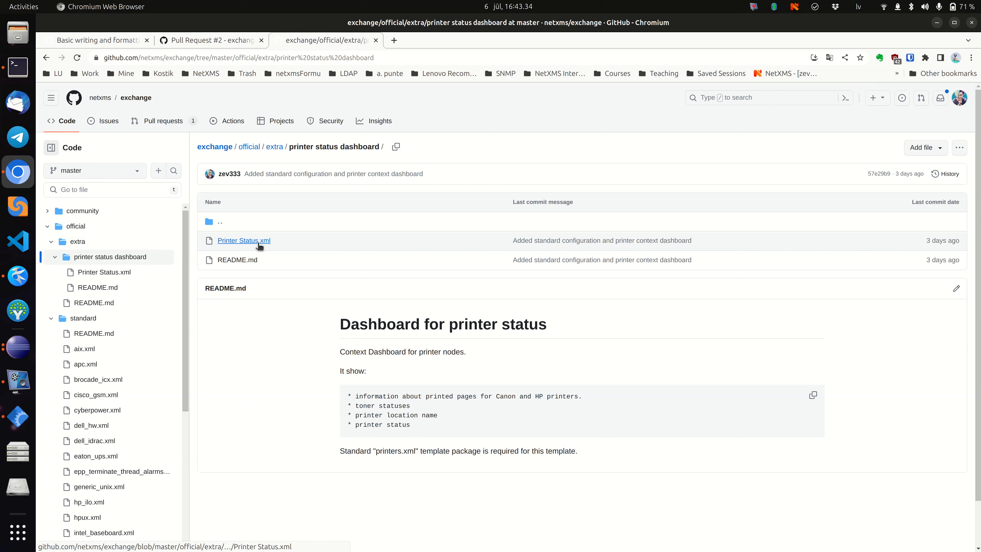
Download the printer dashboard's Printer Status.xml file to the Downloads folder as "Printer Status (1).xml".
right_click(245, 239)
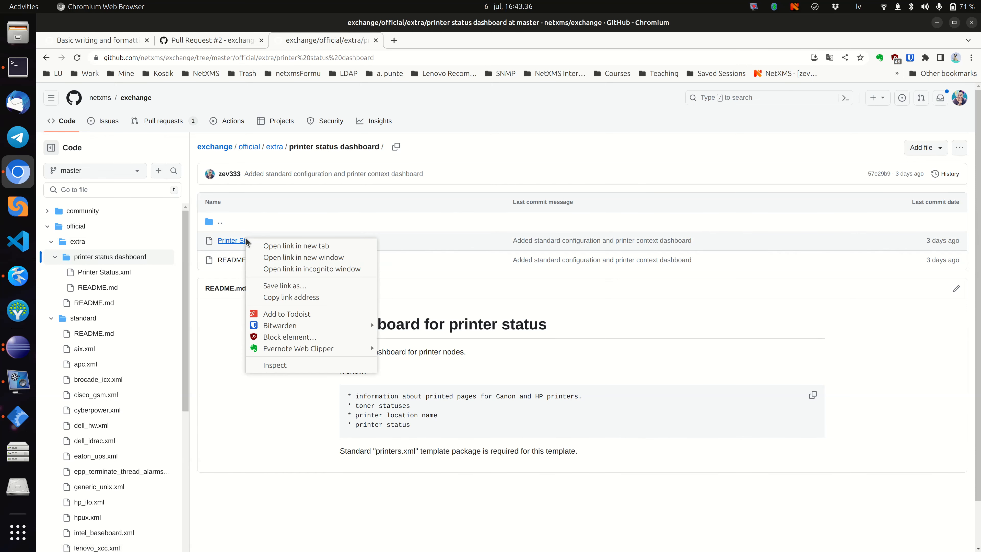
click(334, 230)
click(262, 240)
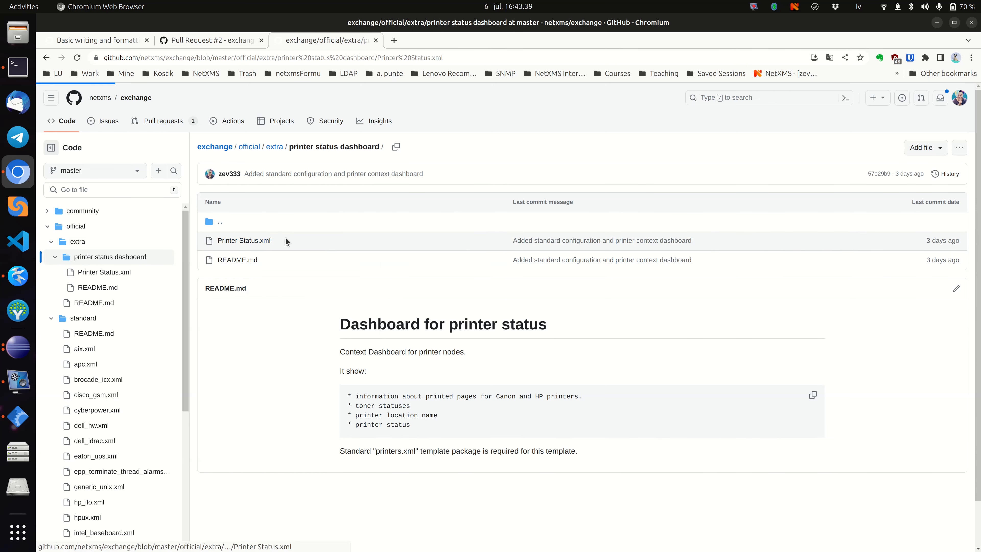
click(962, 148)
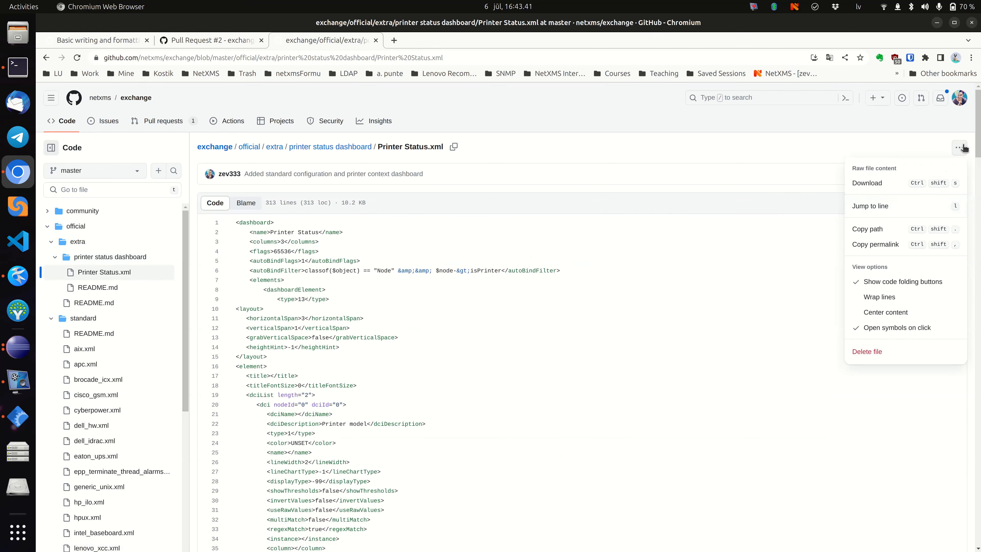
click(890, 183)
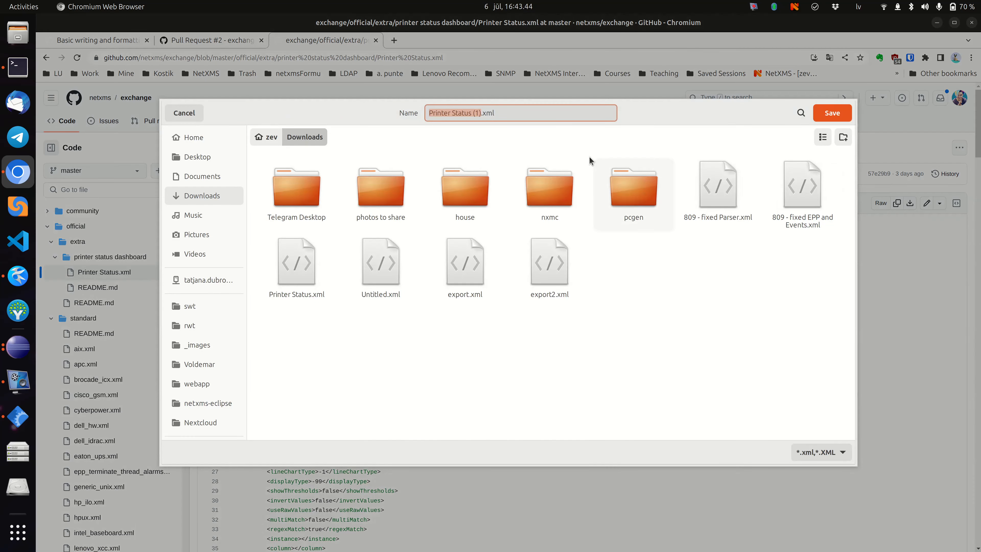
click(472, 115)
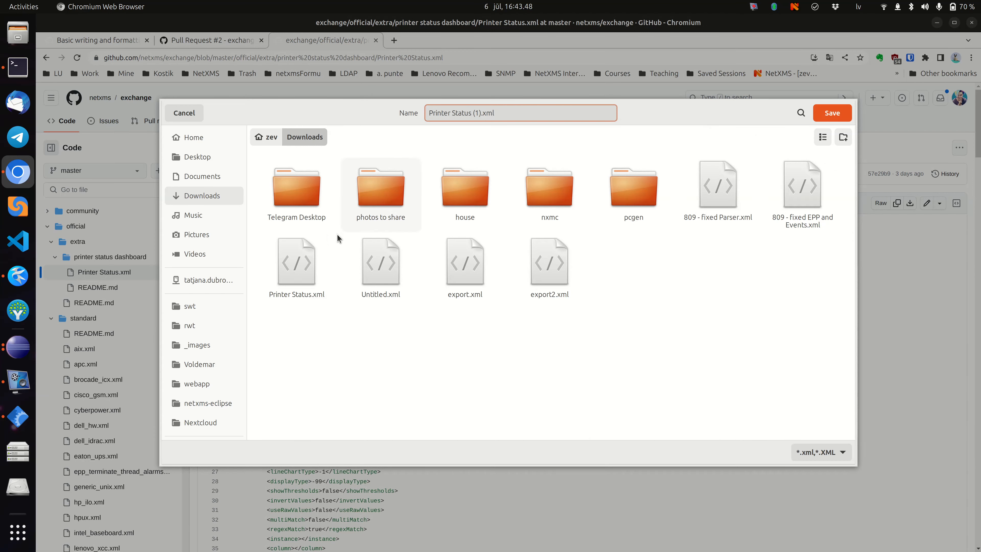
click(841, 113)
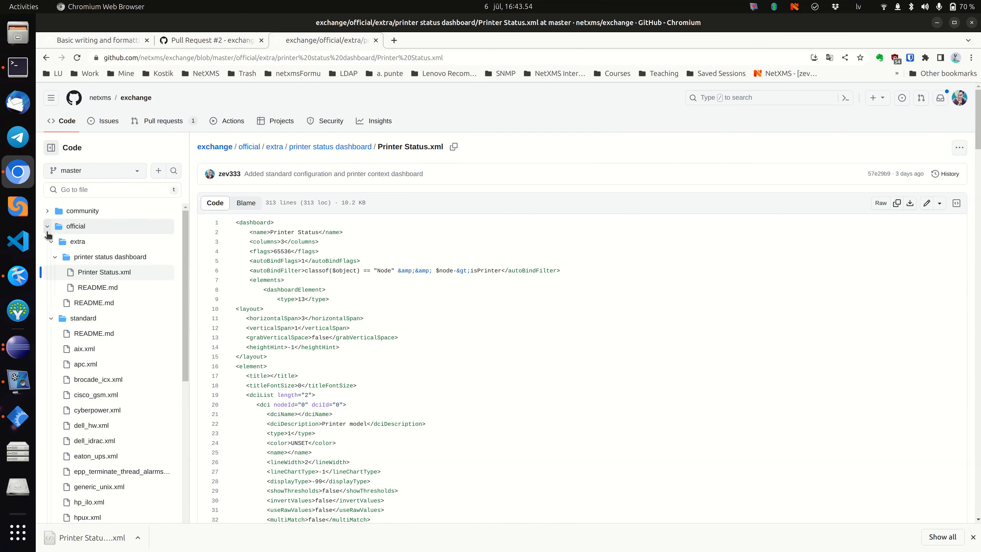
Review the printer status dashboard README, including what the dashboard shows and which template package it requires.
click(17, 419)
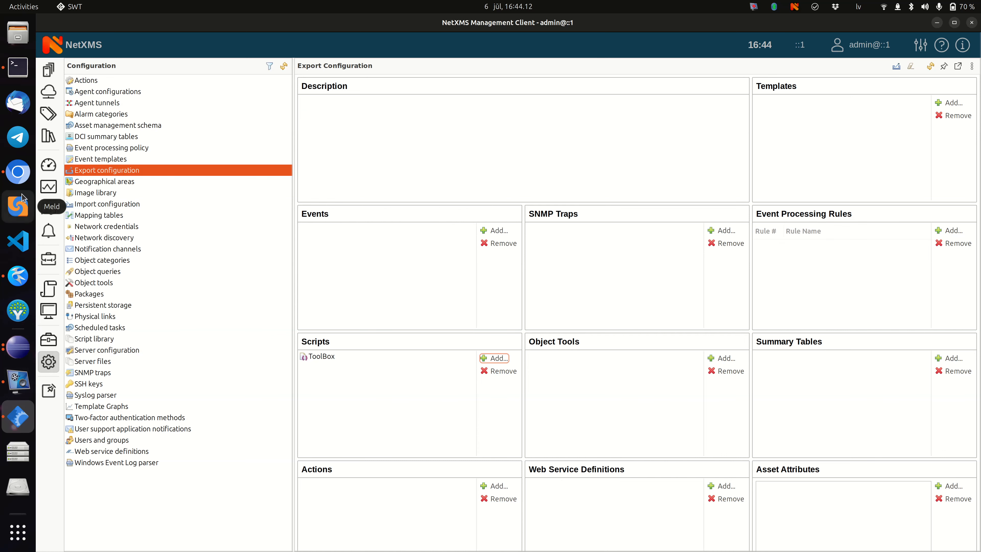
click(18, 171)
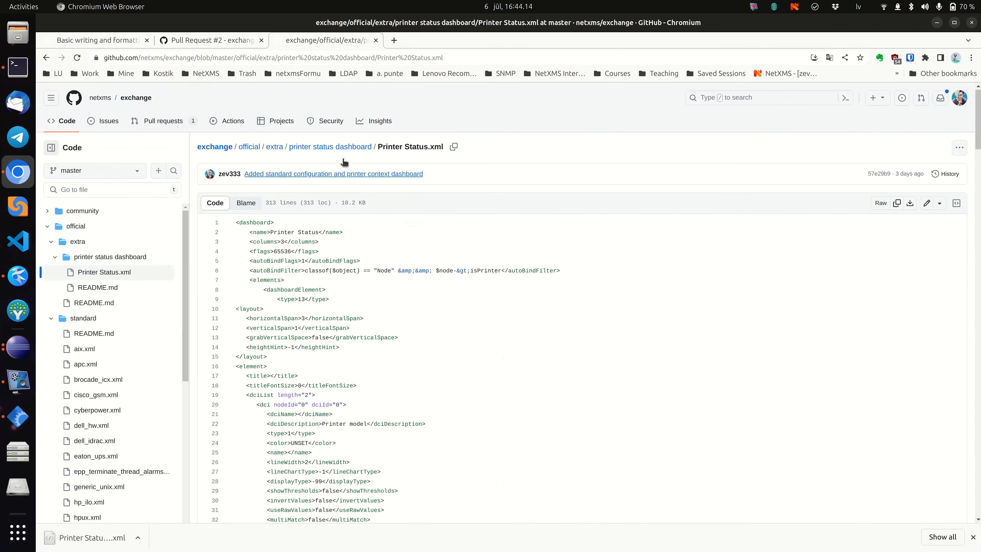
click(335, 151)
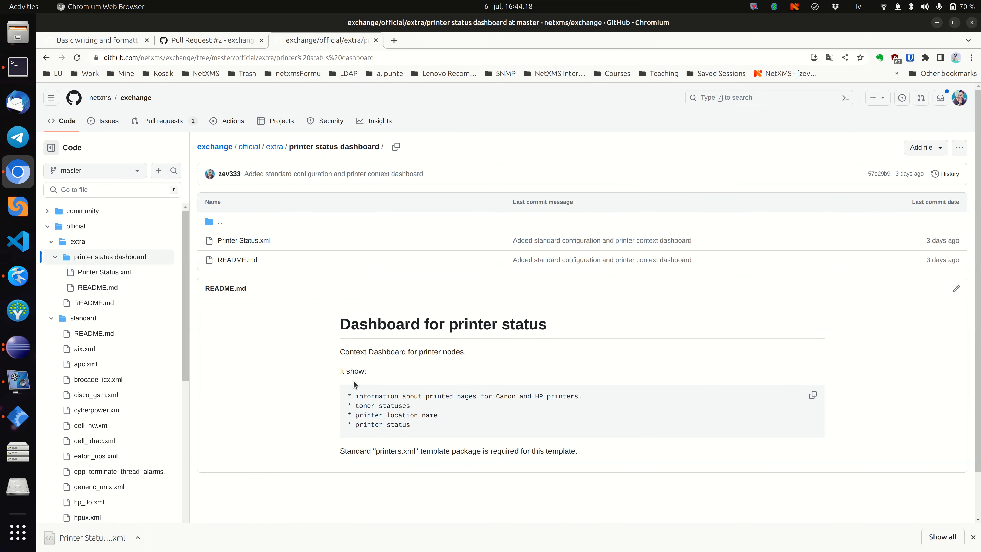
drag(350, 400, 431, 437)
click(418, 431)
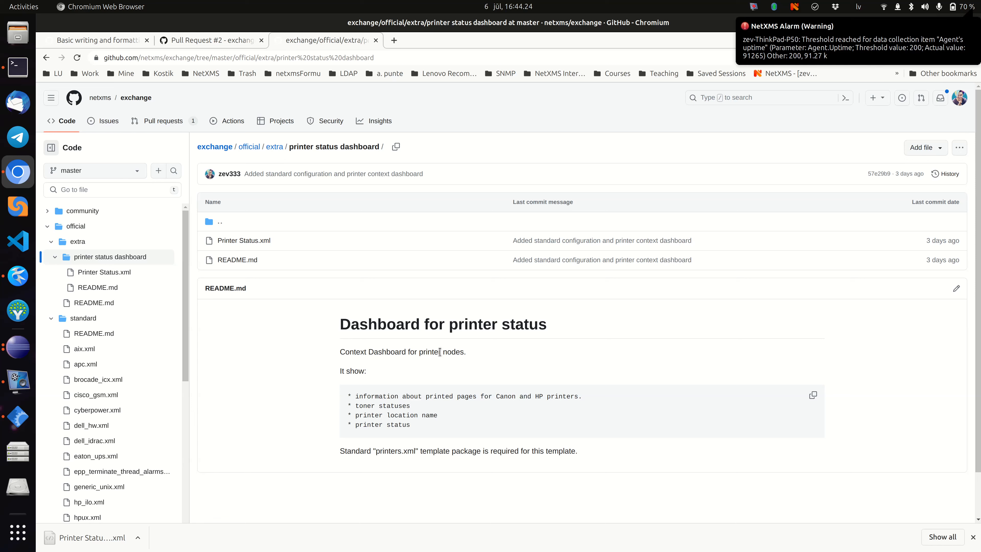
drag(377, 452, 421, 452)
Locate the required printers.xml template package in the official/standard folder.
click(274, 148)
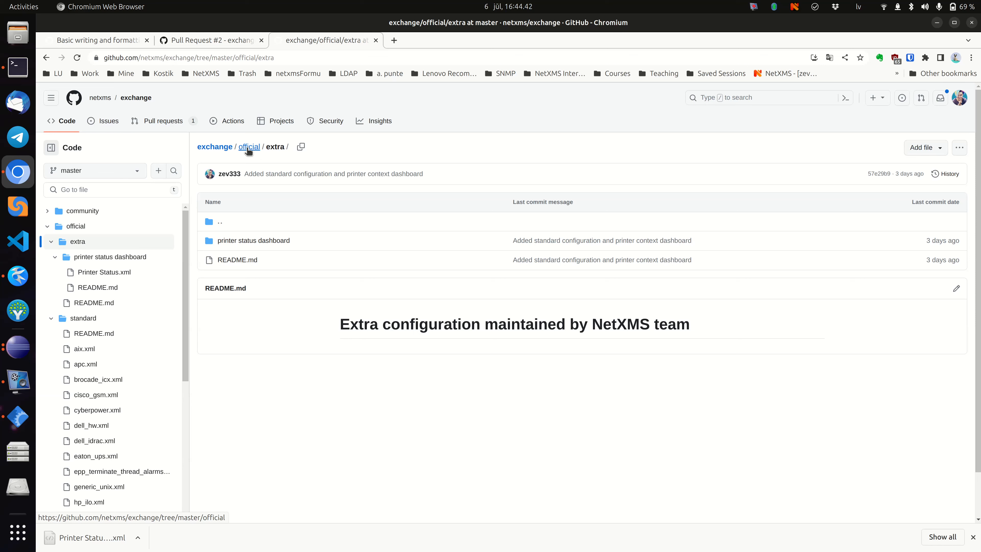
click(248, 149)
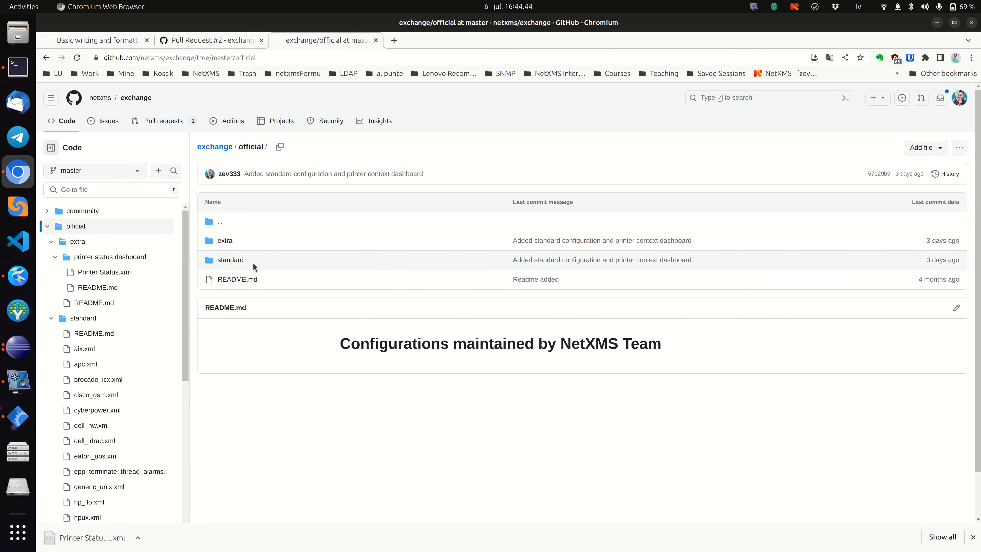
click(239, 264)
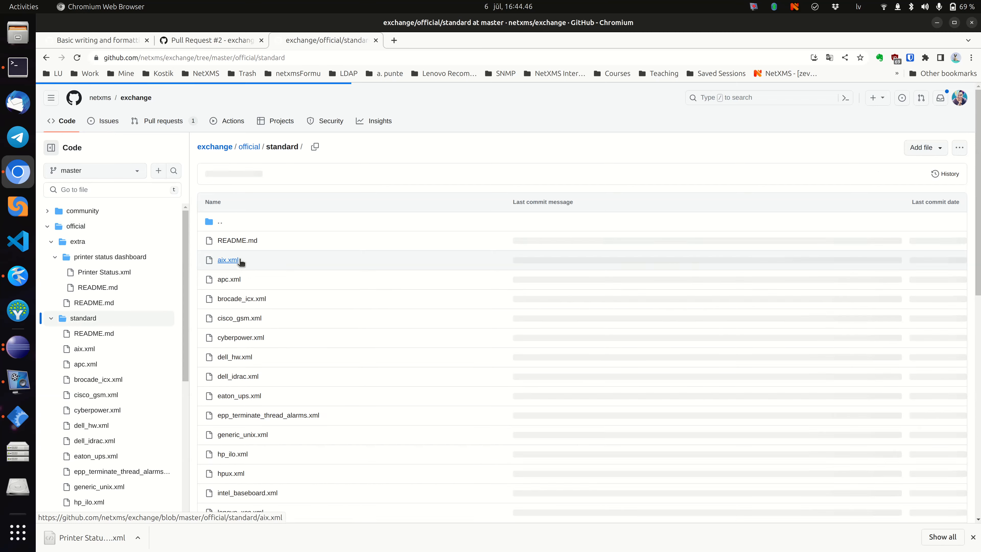
scroll(348, 283, down, 10)
drag(218, 282, 257, 283)
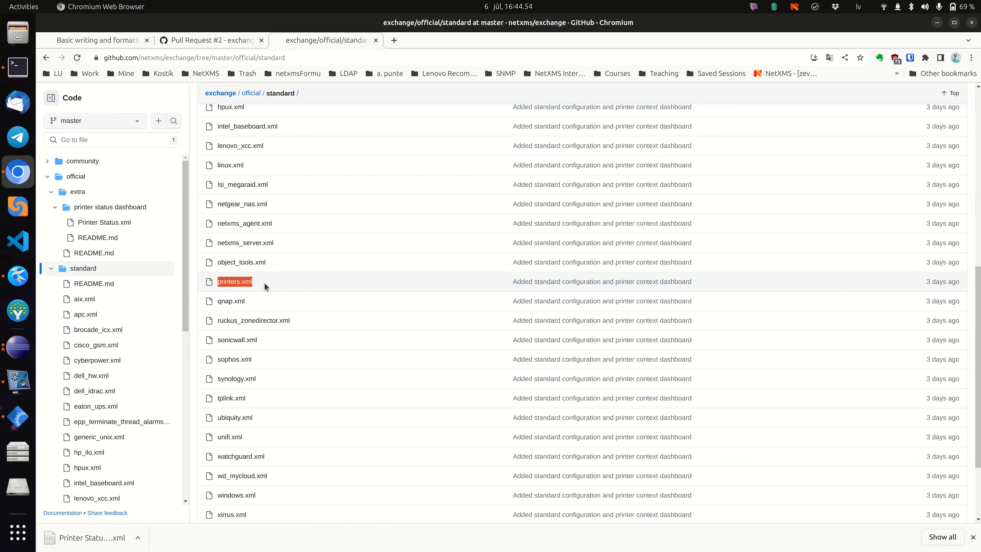
scroll(264, 281, up, 10)
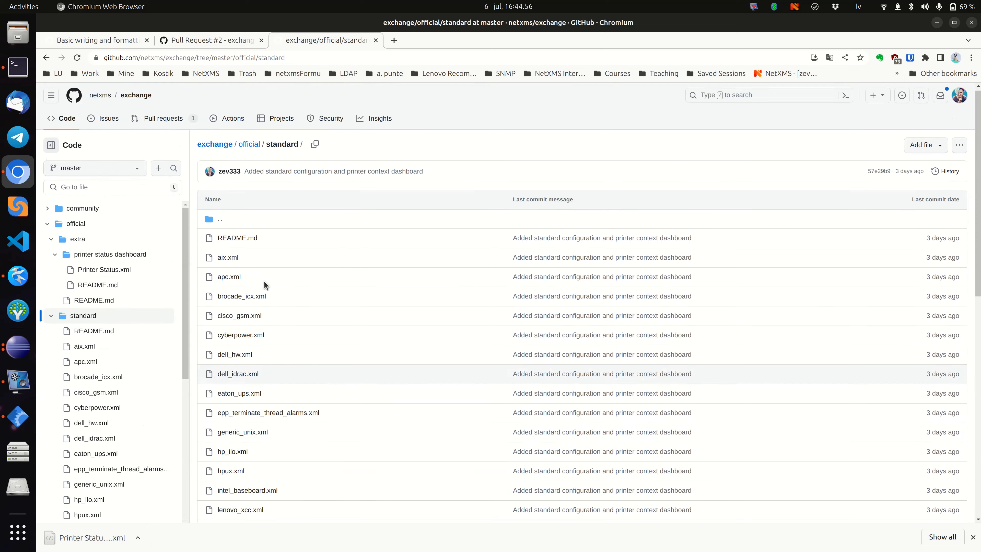
Return to the printer status dashboard folder under official/extra.
click(249, 147)
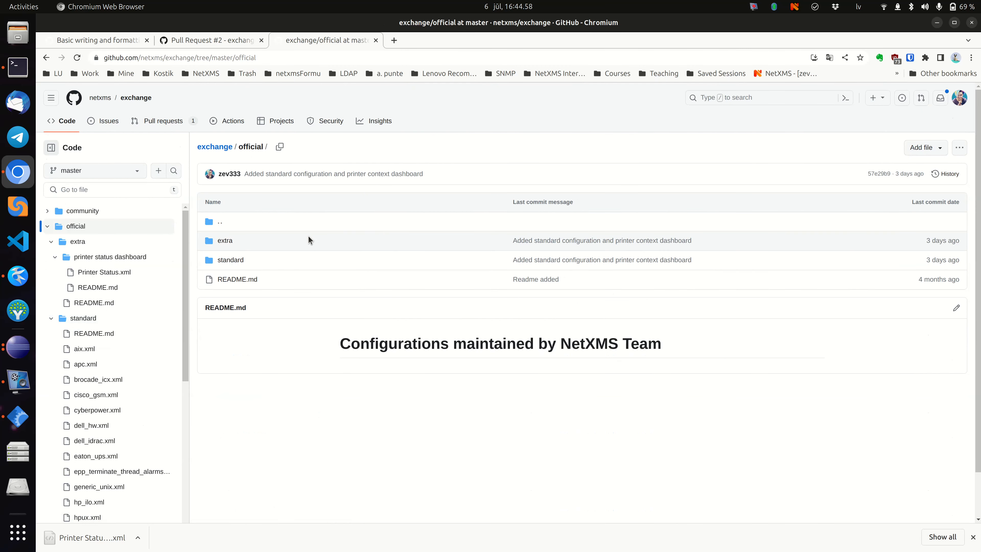
click(225, 240)
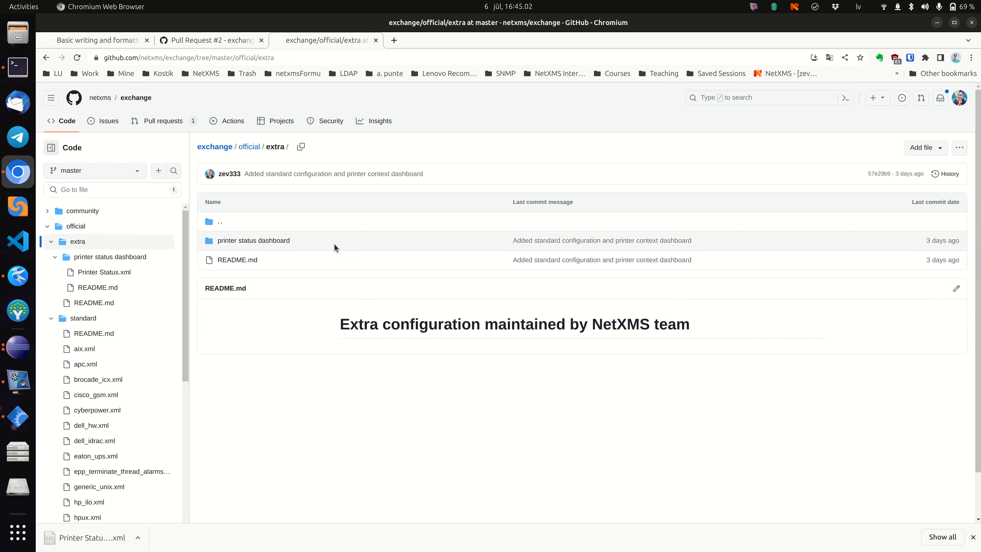
click(269, 242)
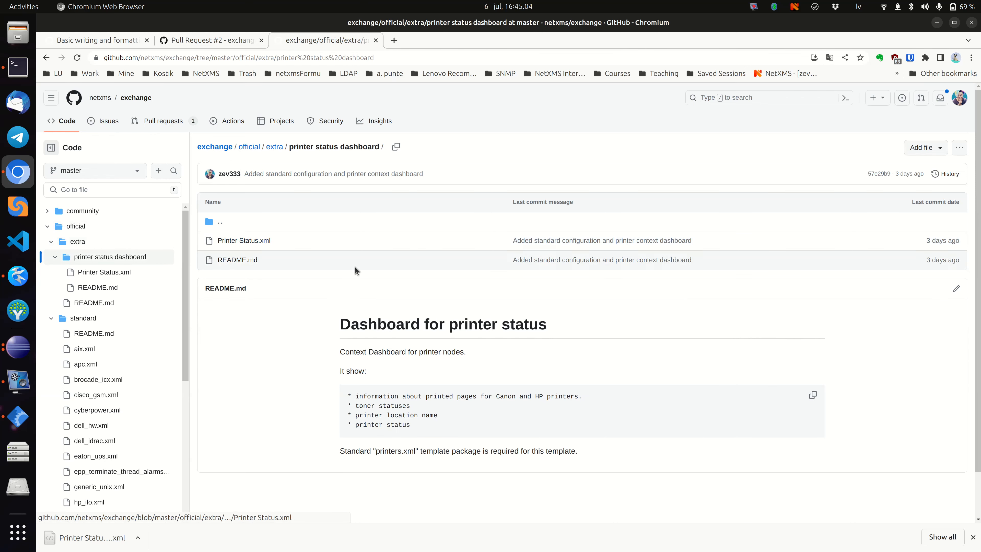
Switch to the NetXMS Management Client, filter the configuration list by "impo" and open Import configuration.
click(18, 417)
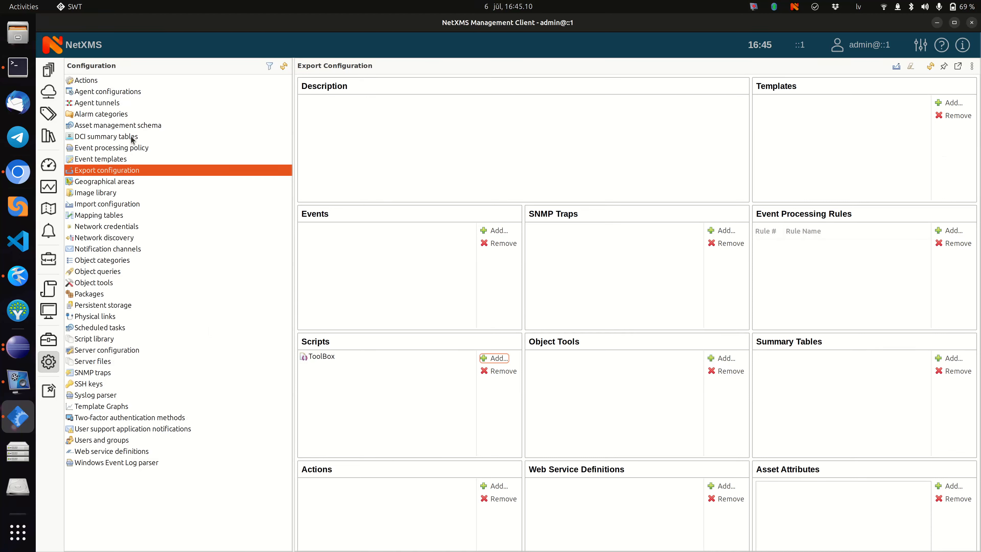
click(270, 66)
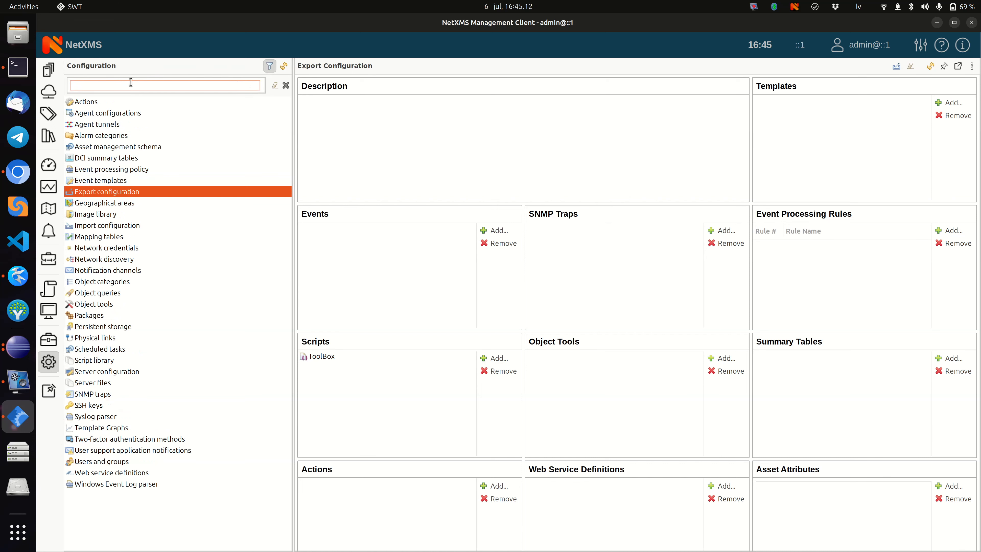
text(impo)
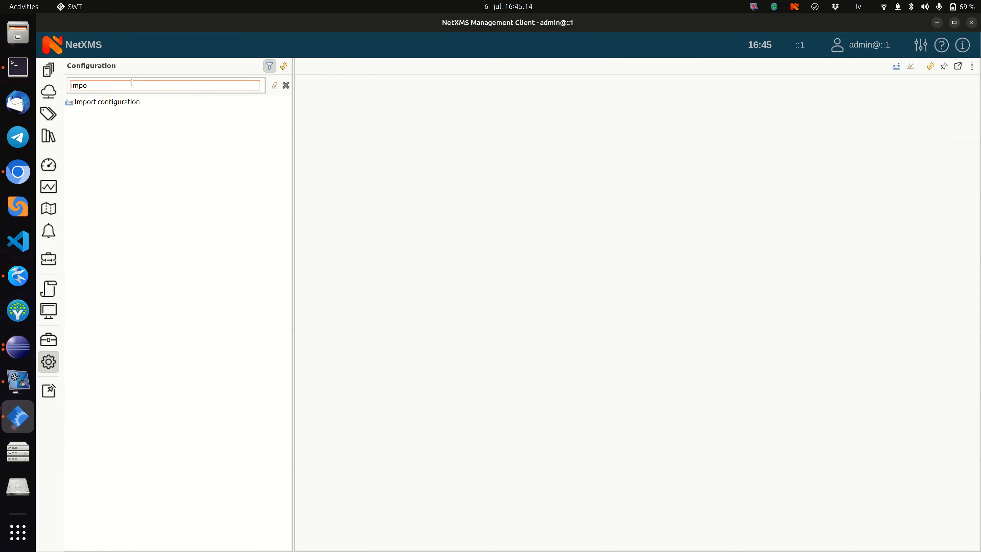
click(119, 104)
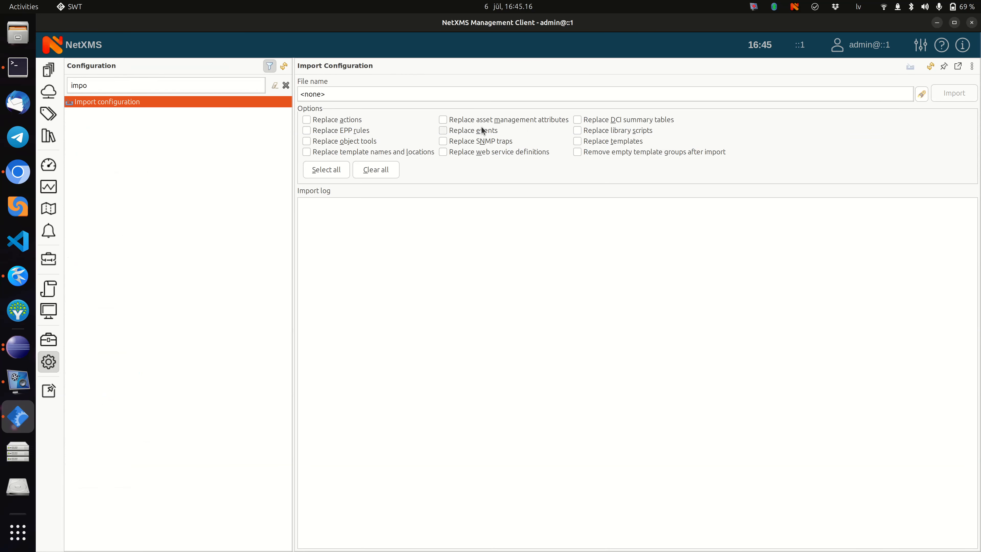
Import export.xml from the Desktop without any replace options and review the import log.
click(922, 94)
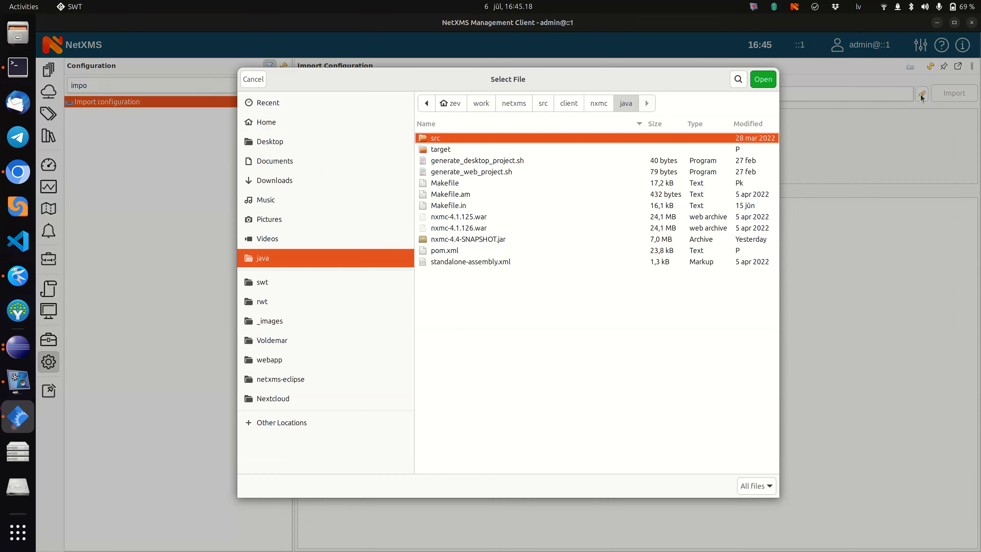
click(309, 145)
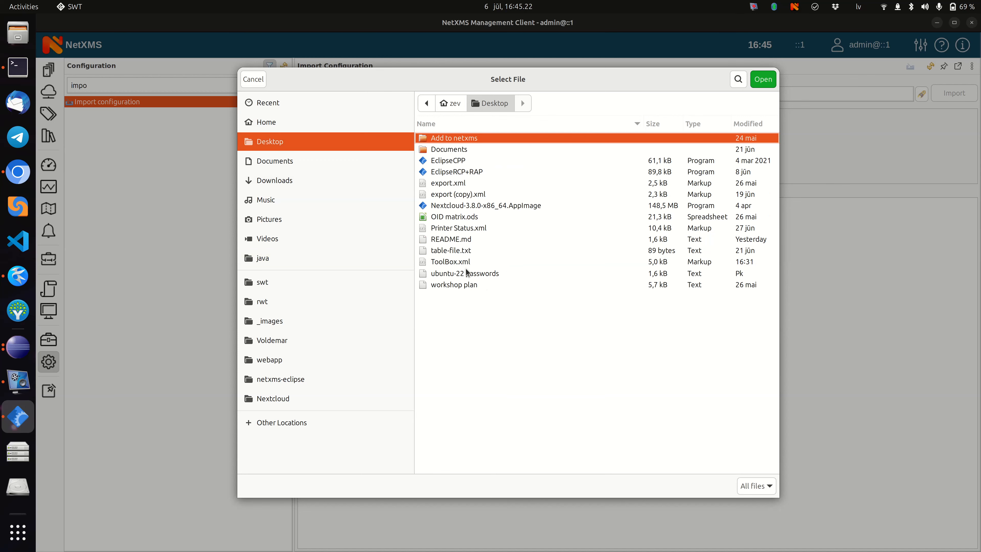
click(457, 186)
click(764, 79)
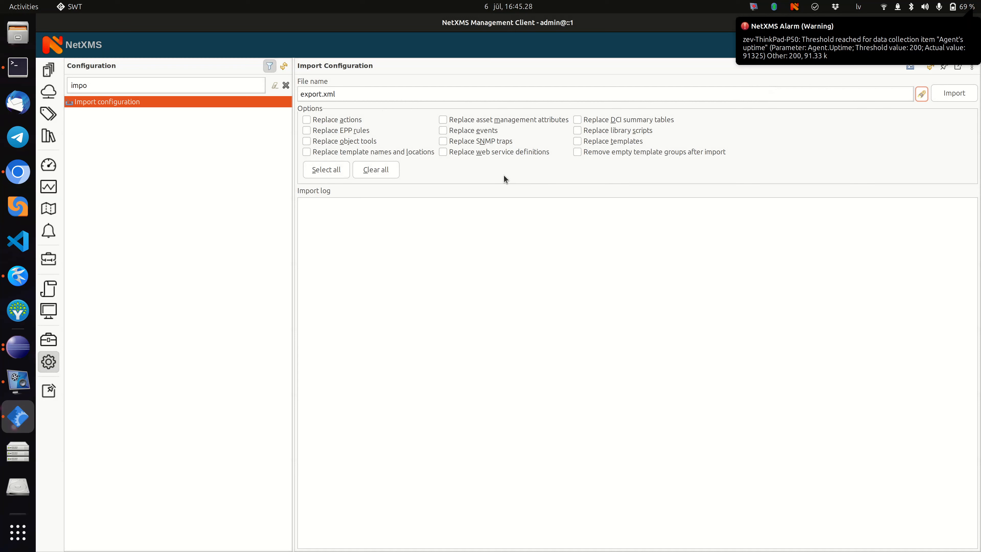
click(954, 94)
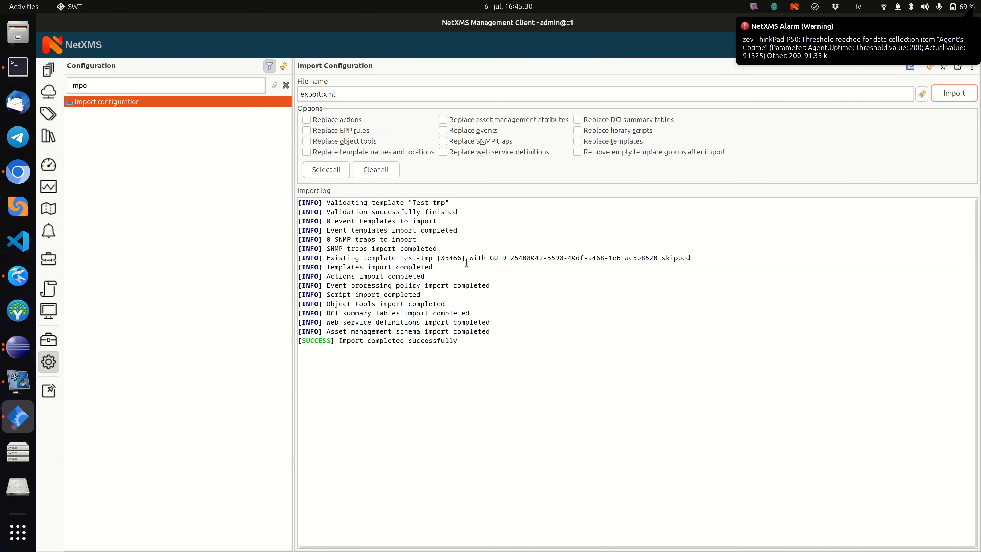
drag(321, 204, 477, 356)
click(484, 337)
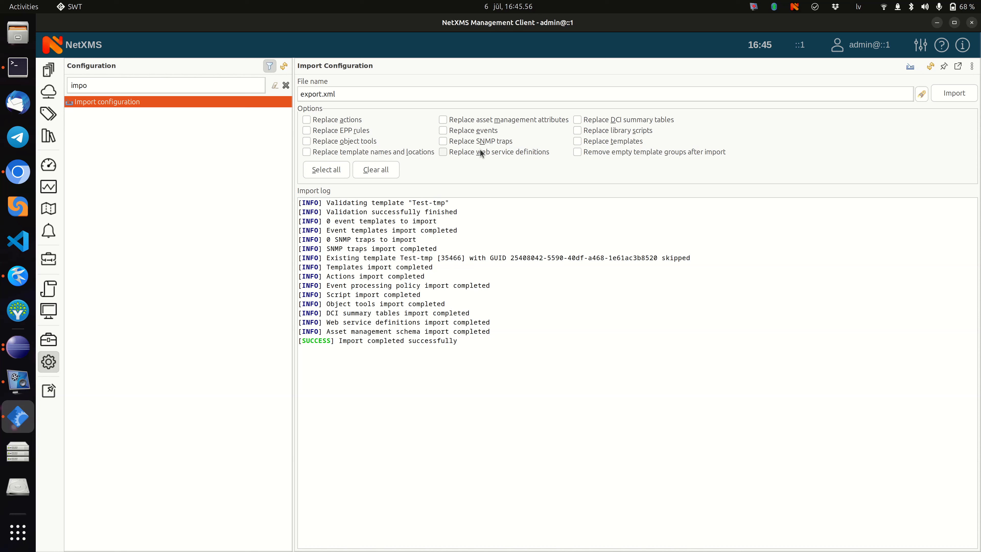
Filter the configuration list by "eve", open Event templates and inspect the GUID of the SYS_SUBNET_ADDED event template.
click(274, 86)
click(112, 85)
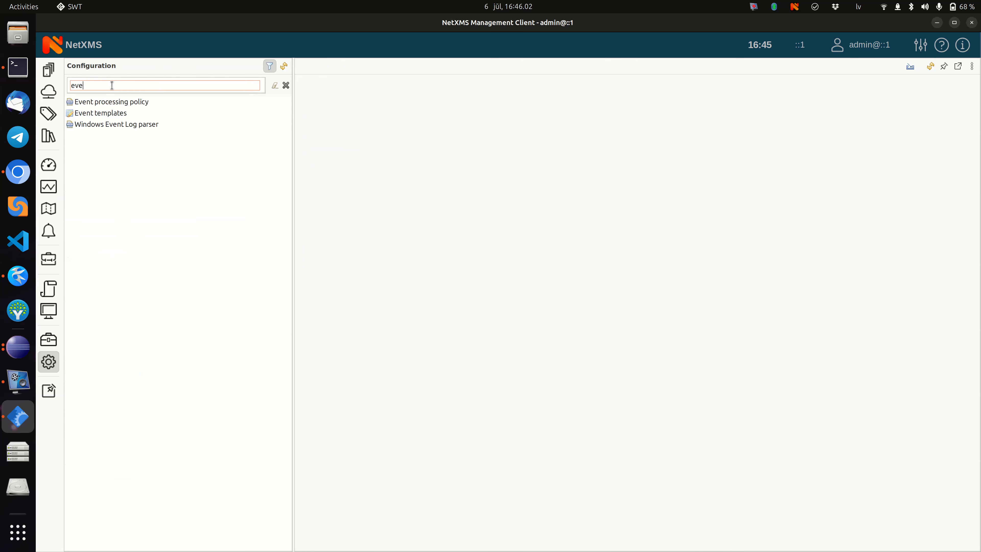
click(120, 116)
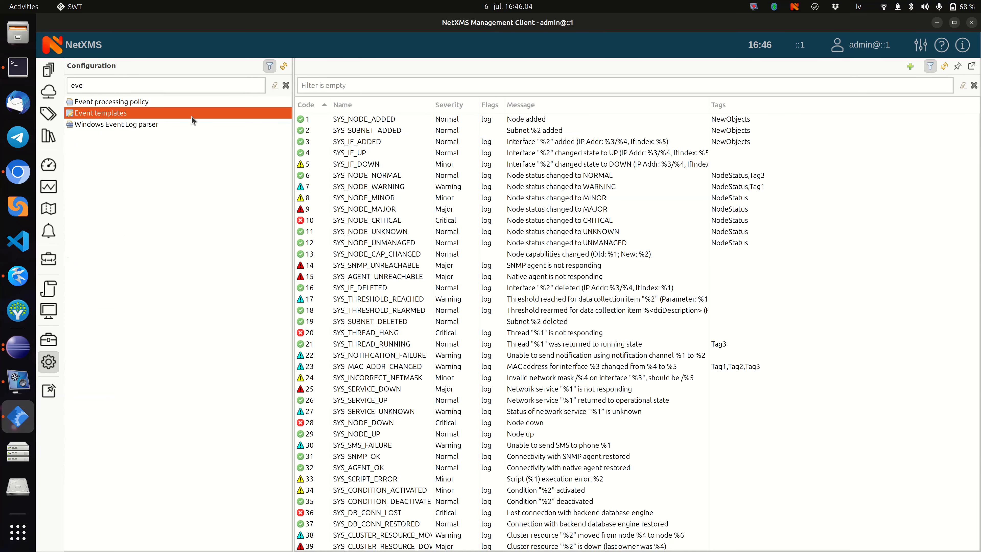
double_click(563, 133)
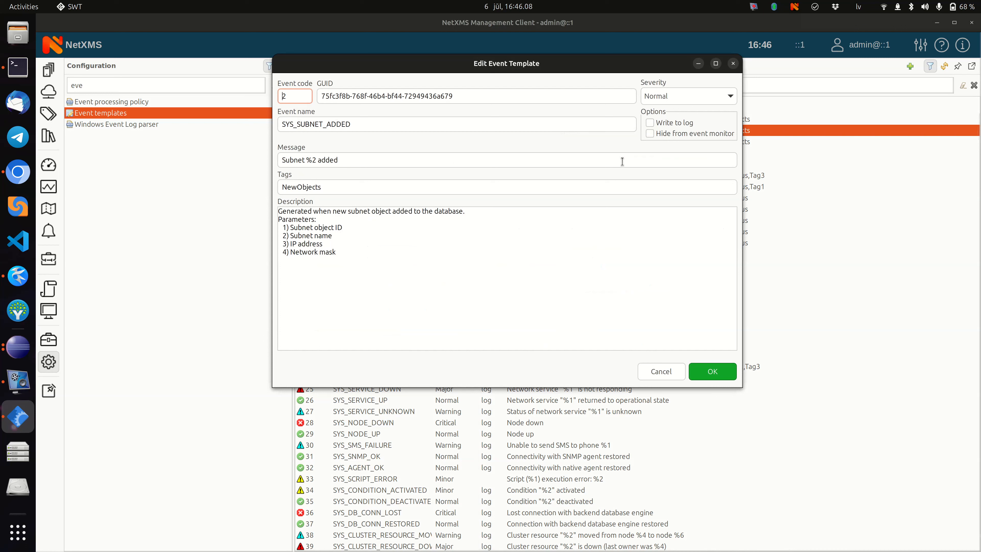
drag(456, 94, 321, 95)
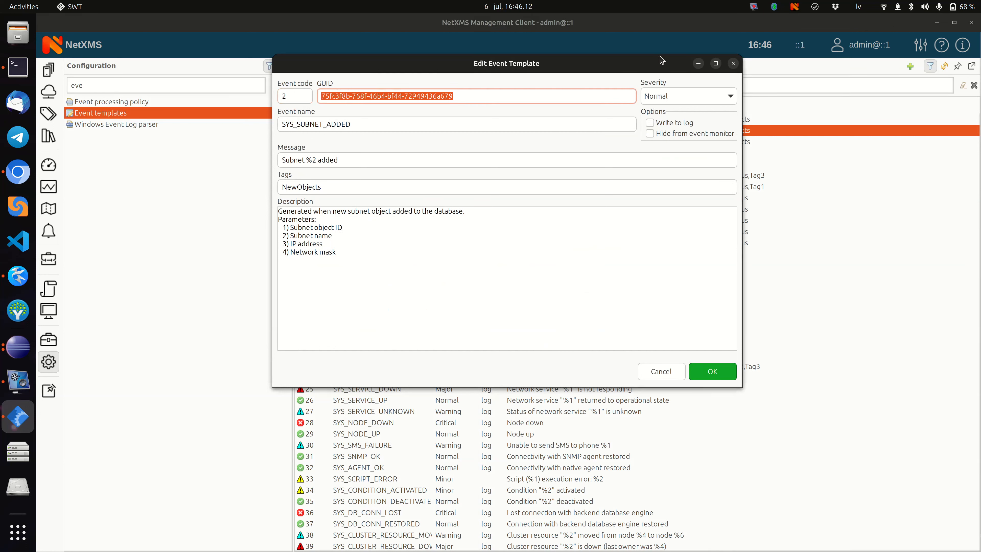
Leave the event template unchanged, clear the configuration list filter and open Import configuration.
click(732, 65)
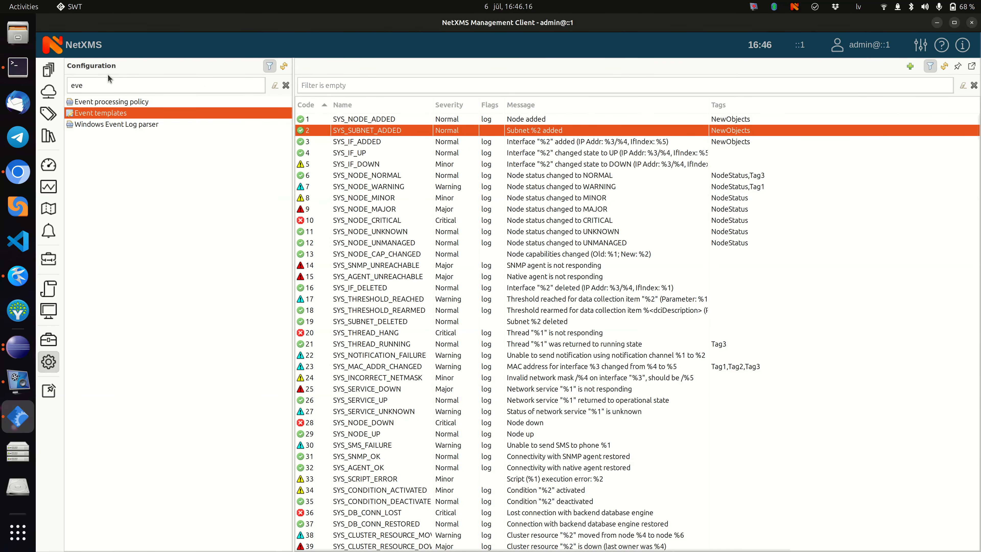
drag(93, 86, 71, 88)
key(BackSpace)
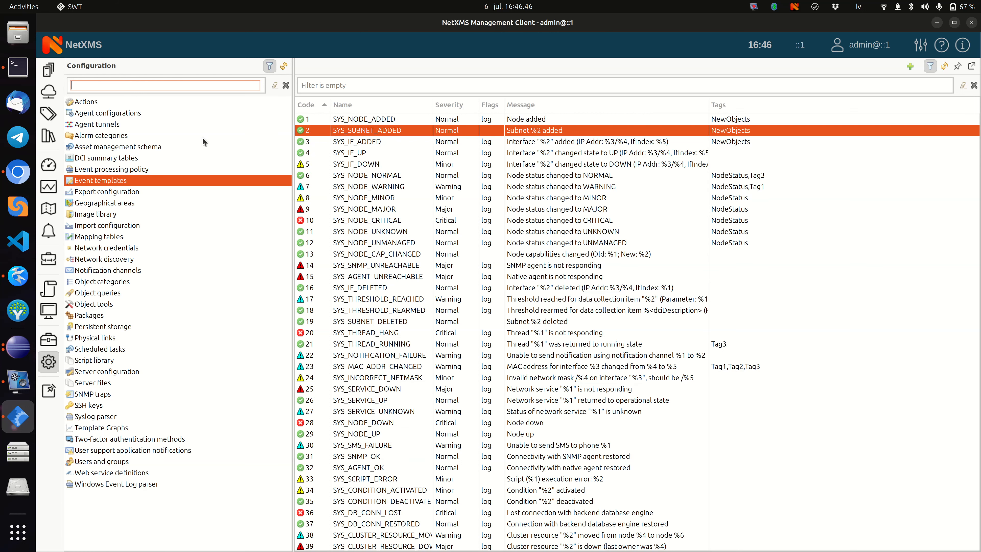
click(133, 224)
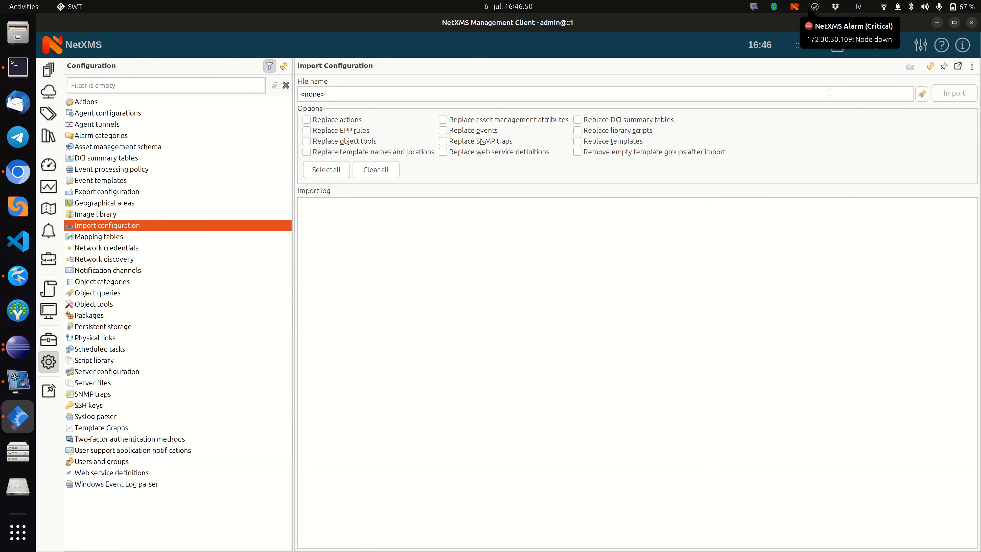
Import export.xml from the Desktop with all replace options left off.
click(921, 94)
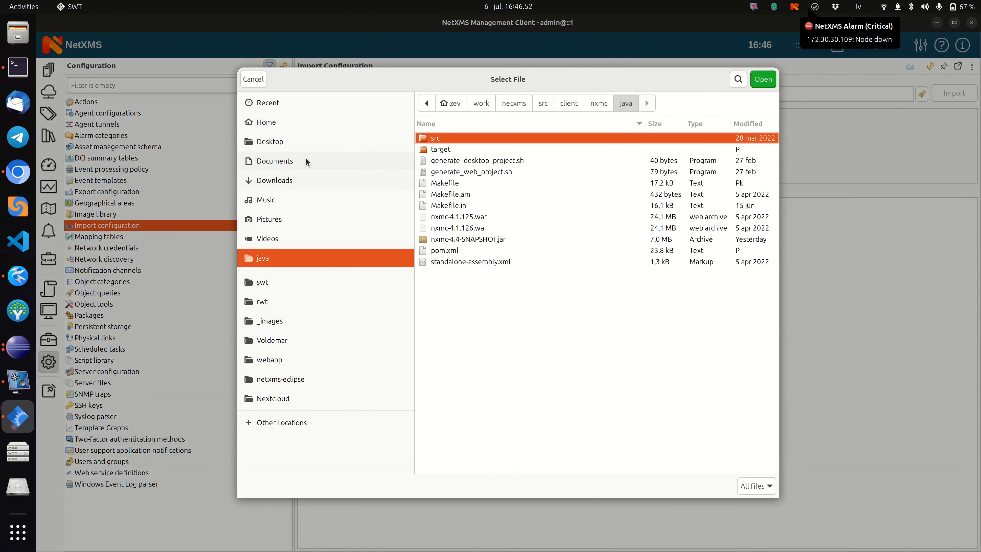
click(287, 145)
click(451, 184)
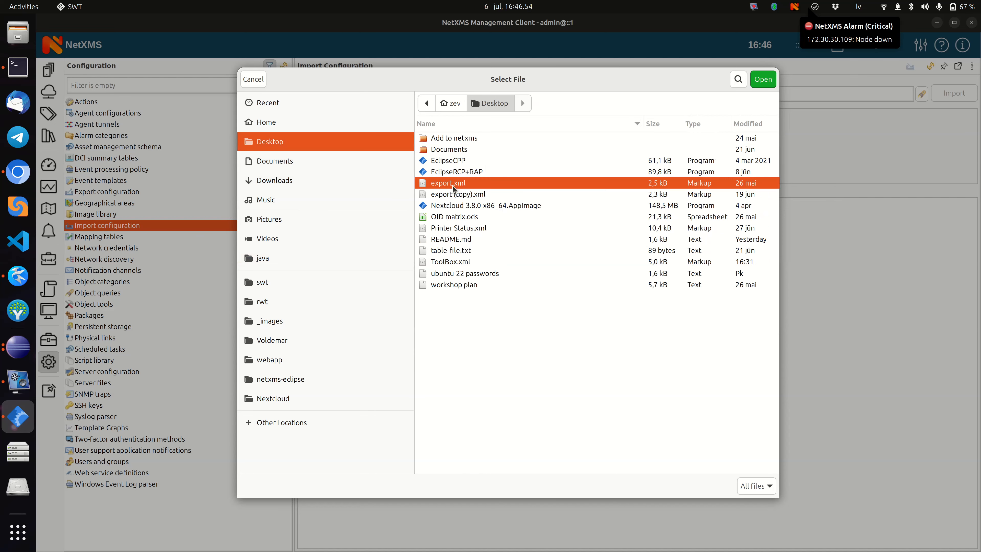
click(763, 80)
click(955, 92)
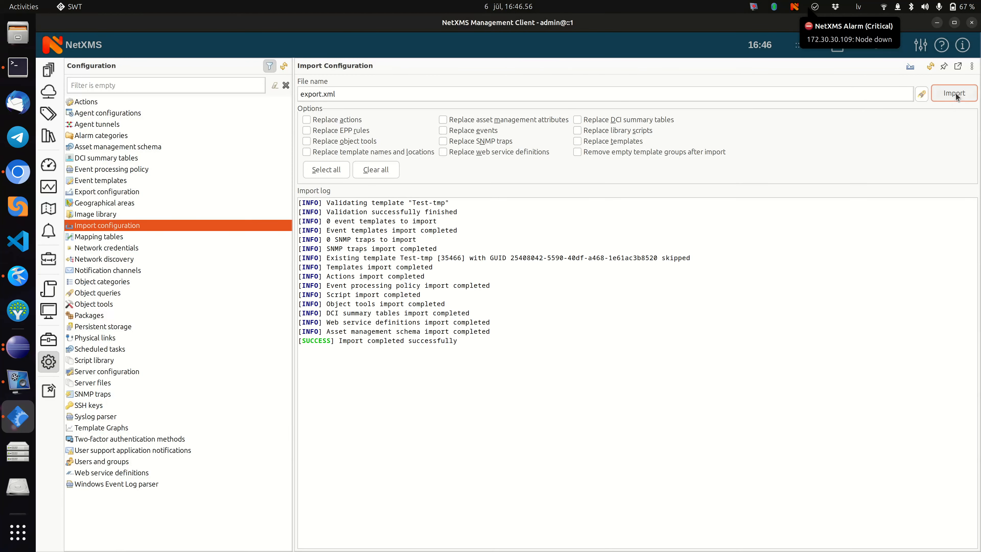
Highlight the GUID of the existing Test-tmp template in the import log.
drag(356, 258, 535, 258)
click(419, 262)
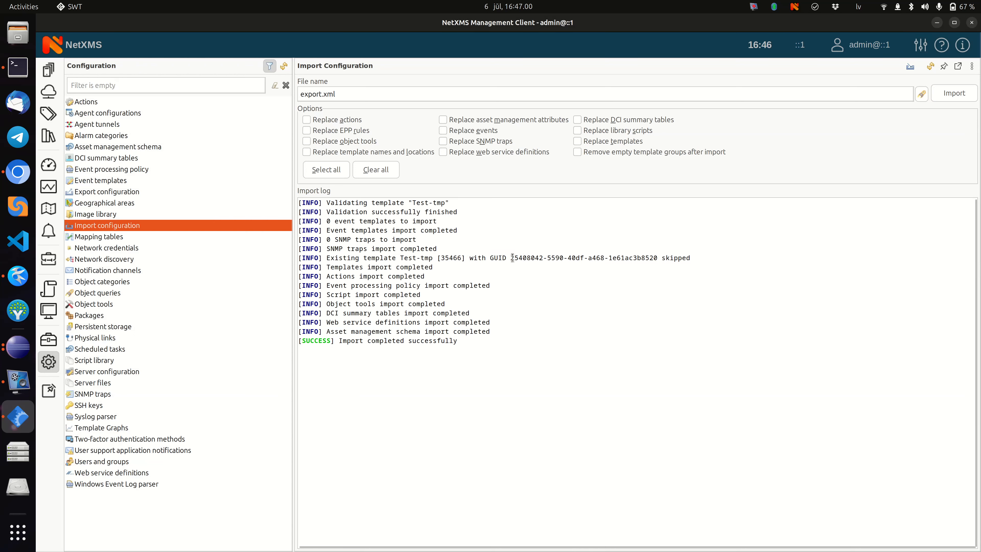
drag(511, 257, 659, 258)
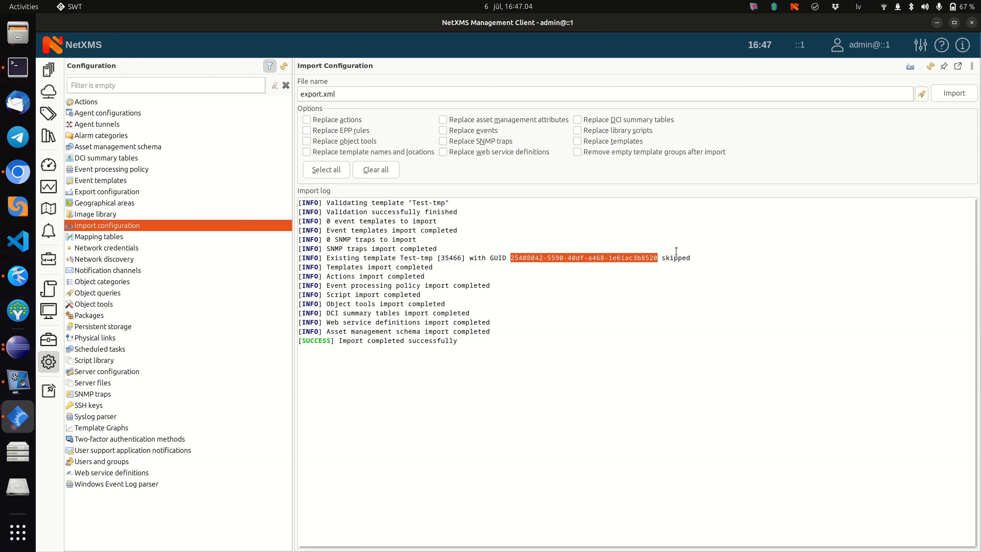
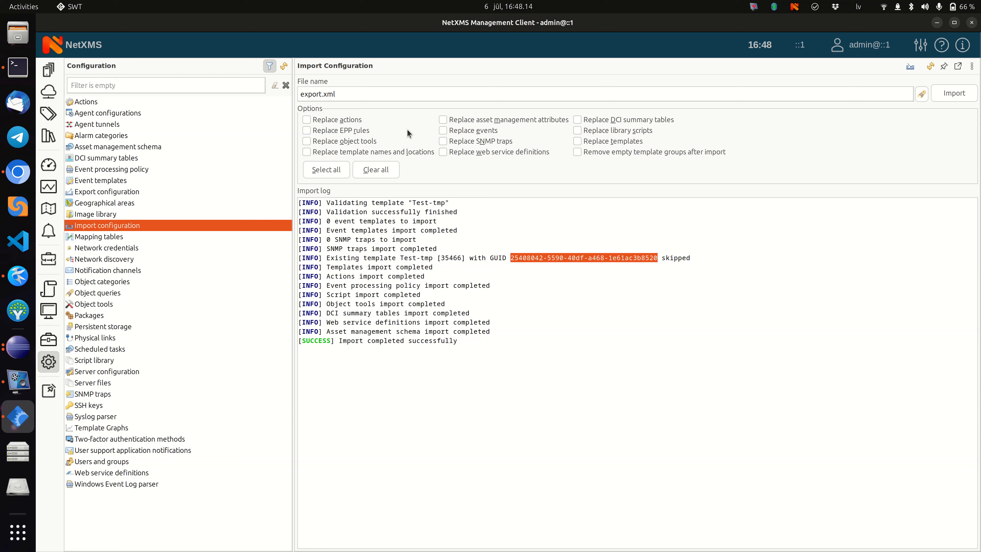
Import export.xml again with only Replace templates enabled and inspect the Test-tmp entry in the import log.
click(307, 120)
click(330, 170)
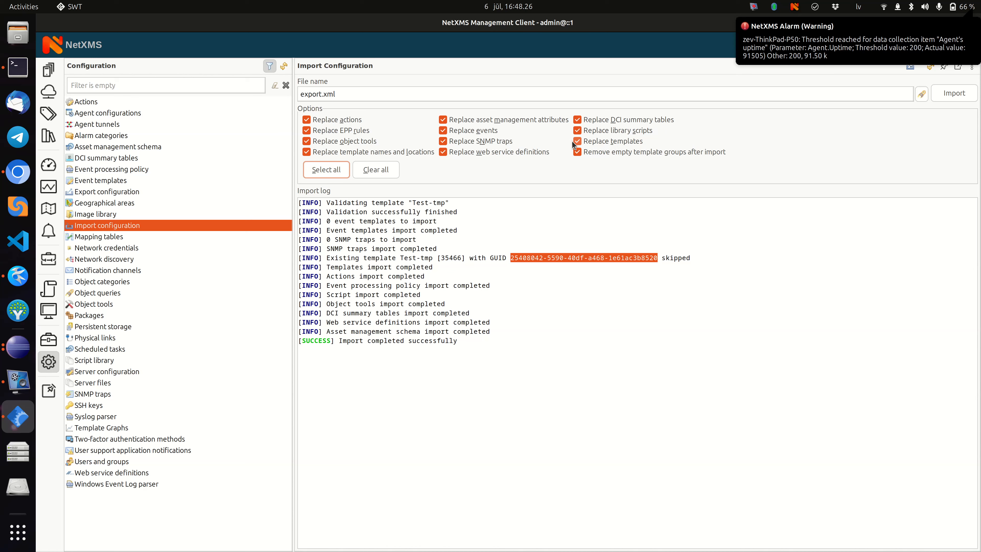
click(381, 167)
click(576, 140)
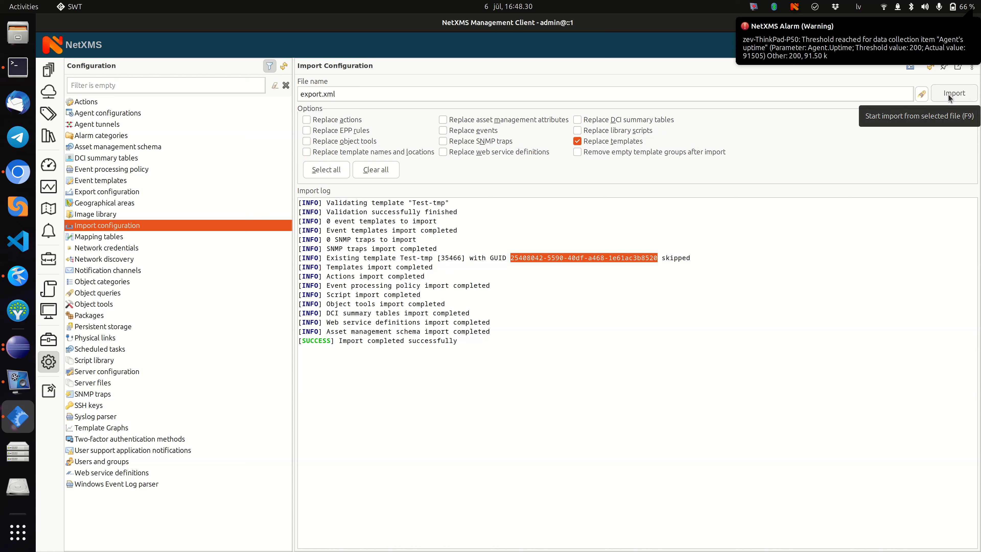
drag(429, 258, 672, 257)
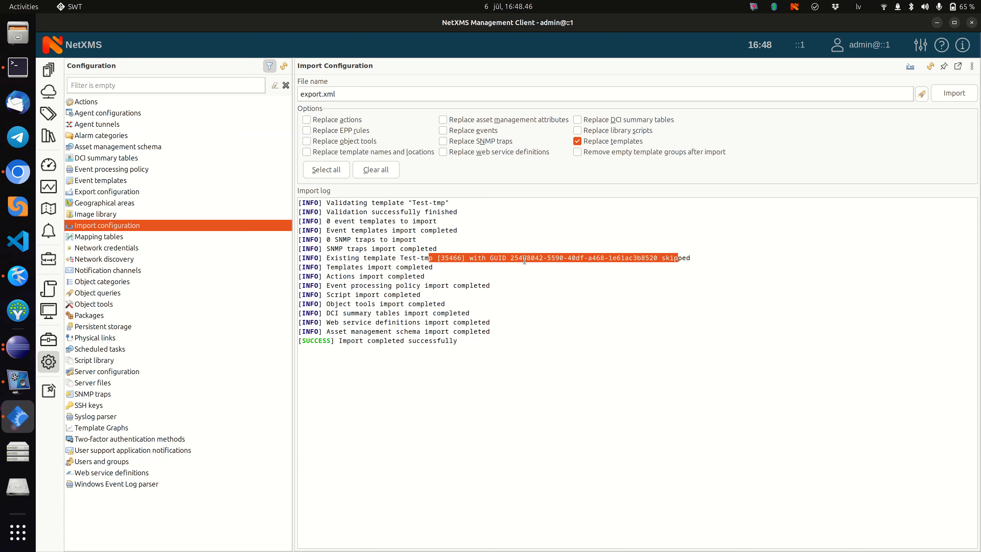
click(479, 213)
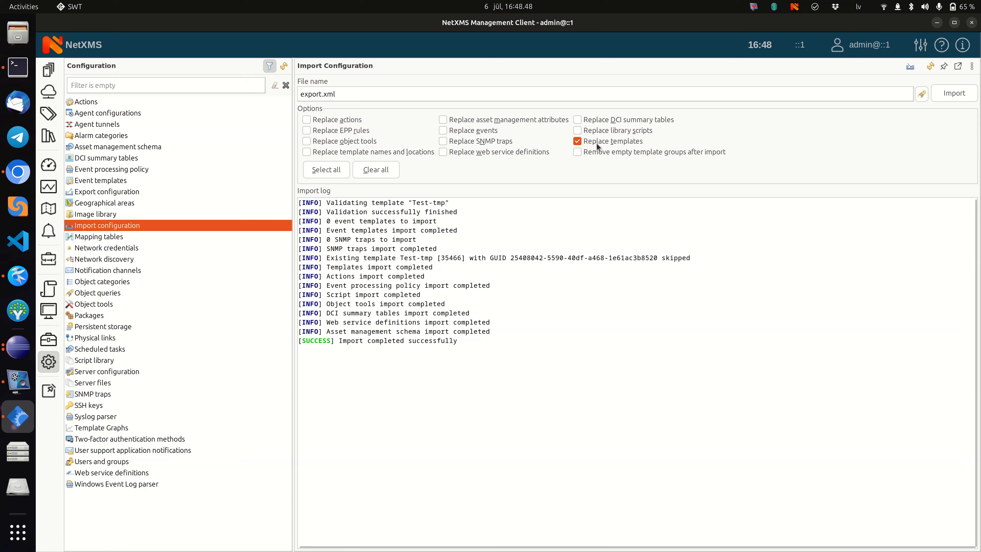
click(956, 94)
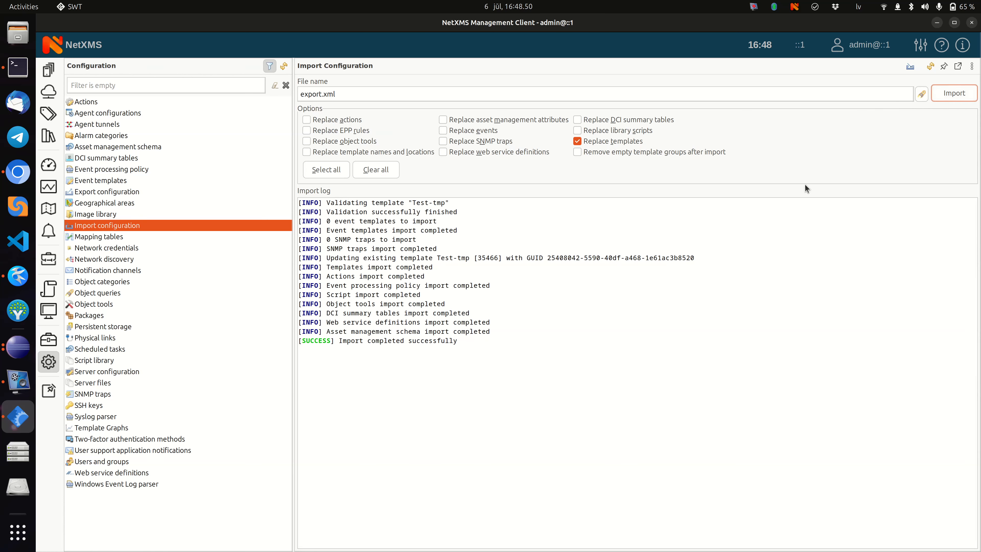
drag(327, 258, 699, 259)
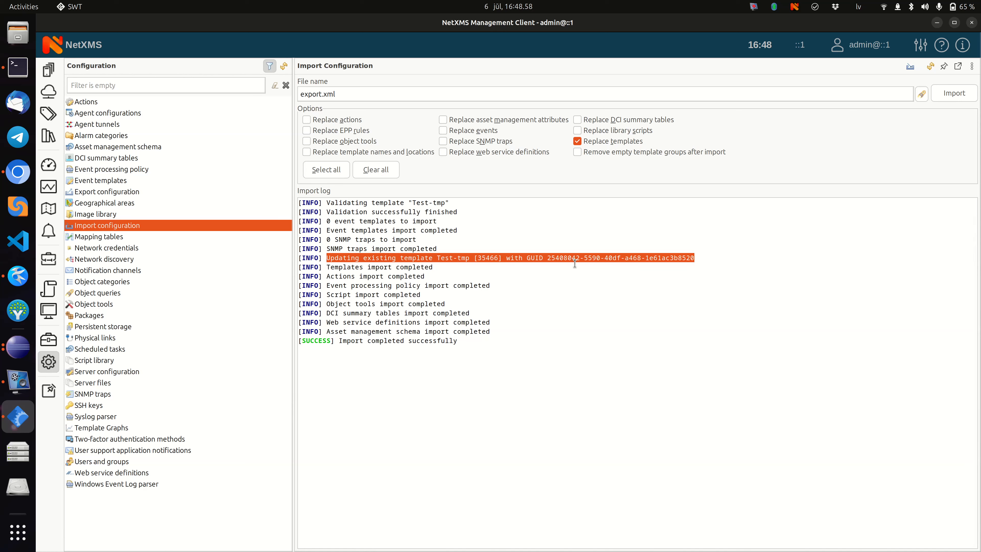
click(446, 246)
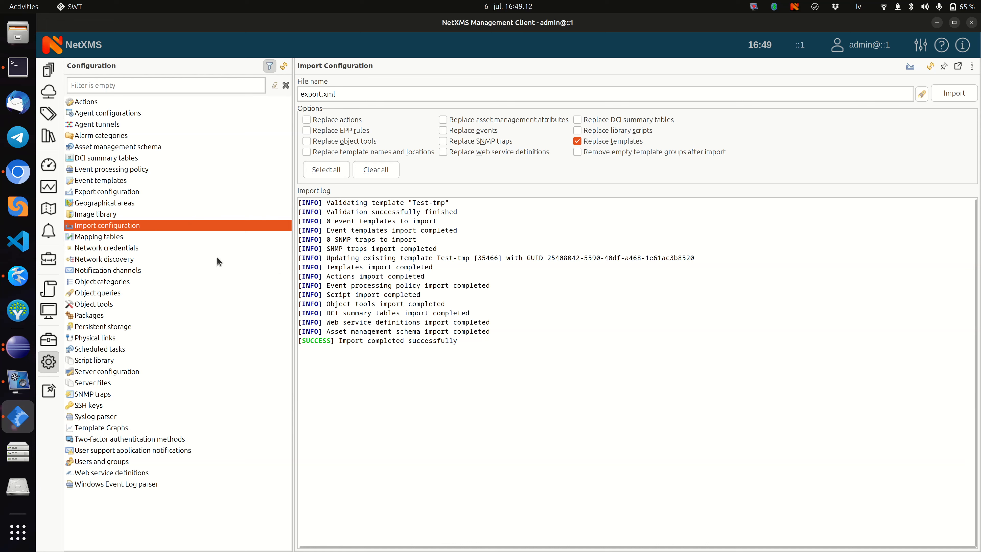
Import Printer Status (1).xml from Downloads as the dashboard Printer Status under Context Dashboards, accepting the ID mapping.
click(48, 165)
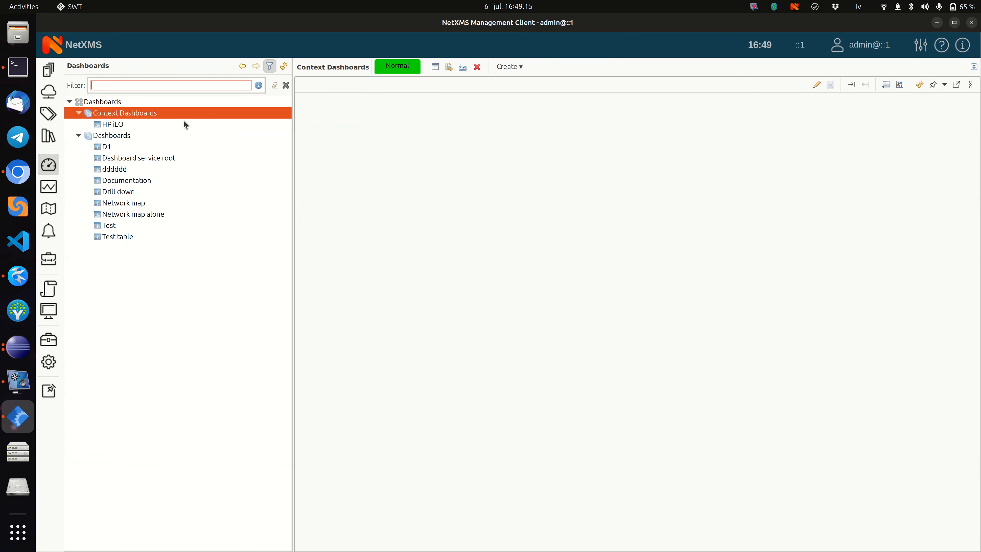
right_click(152, 116)
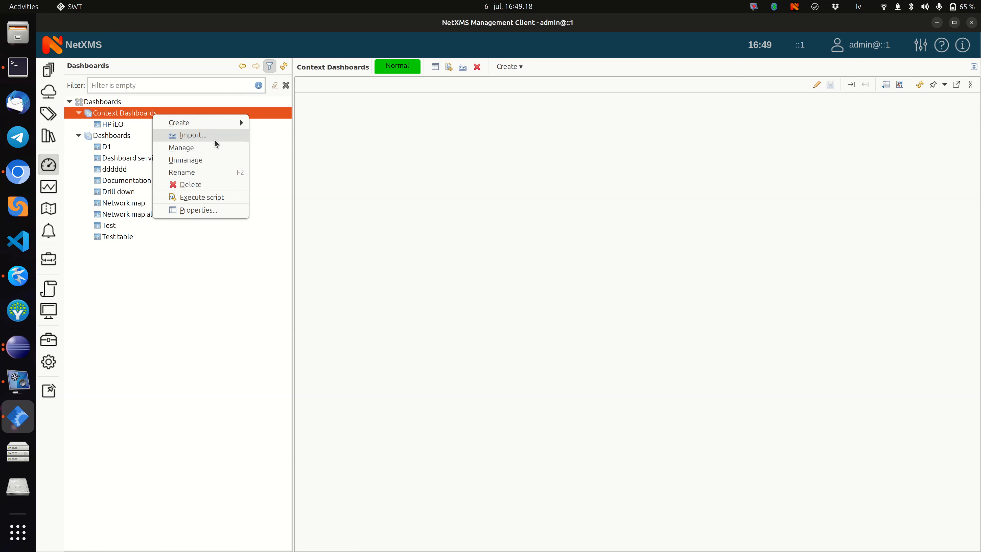
click(113, 115)
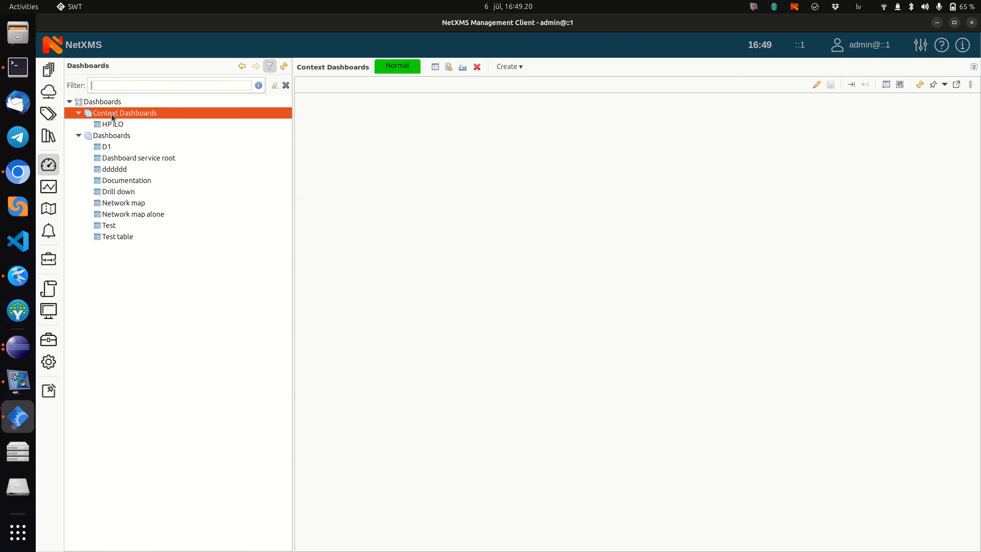
click(115, 102)
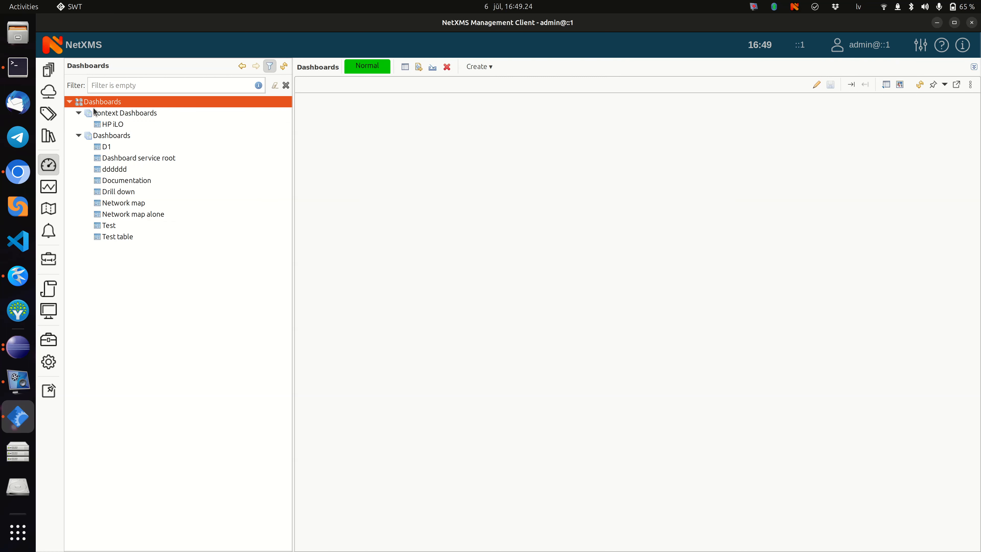
right_click(119, 110)
click(173, 130)
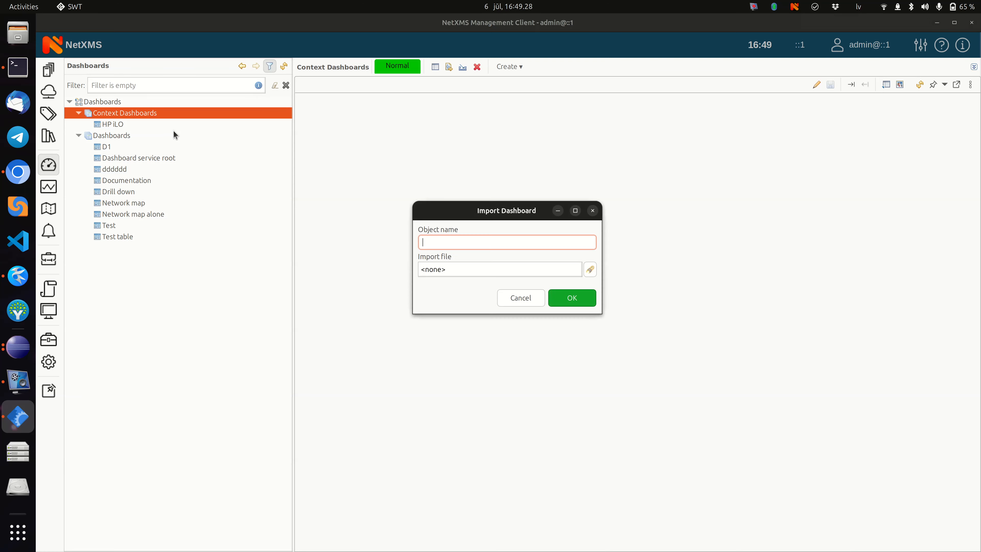
click(590, 270)
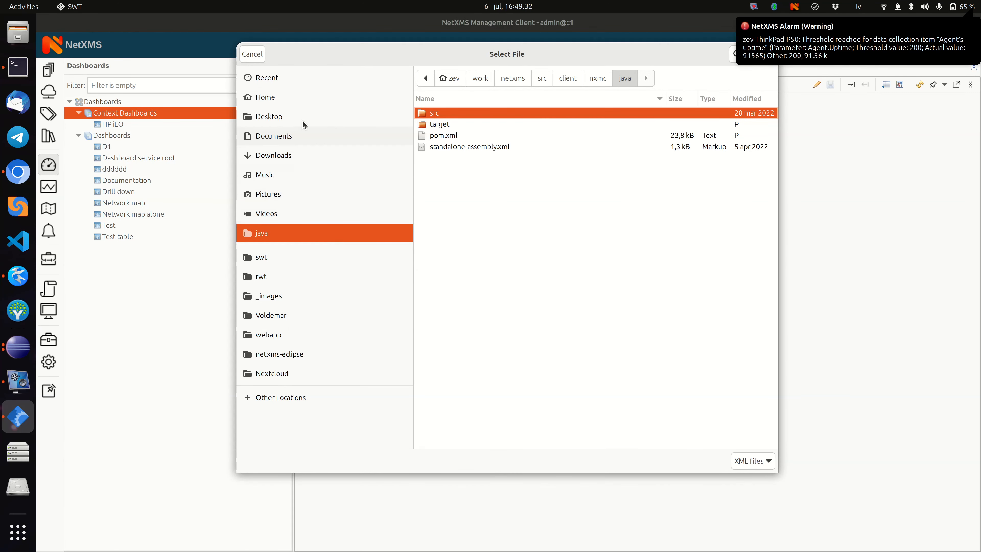
click(278, 155)
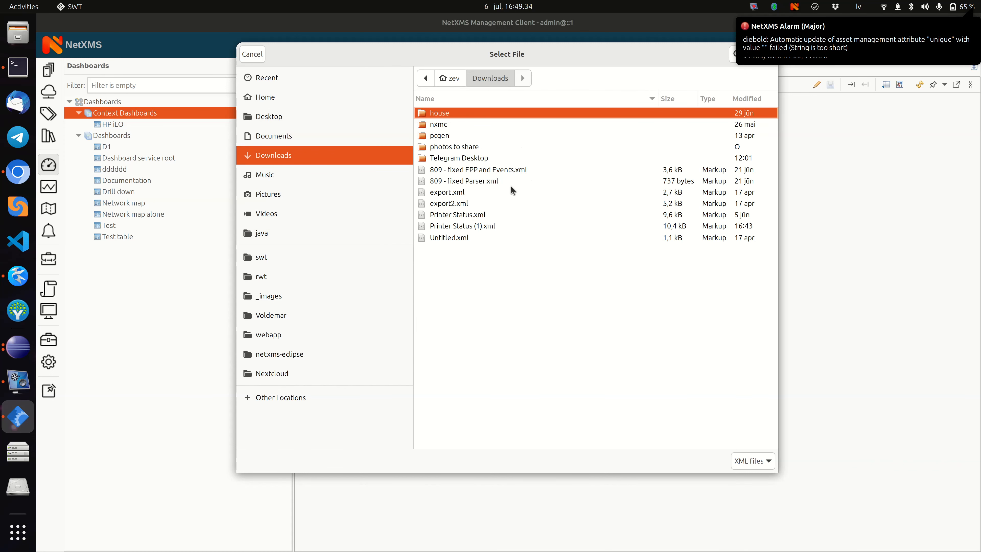
double_click(475, 226)
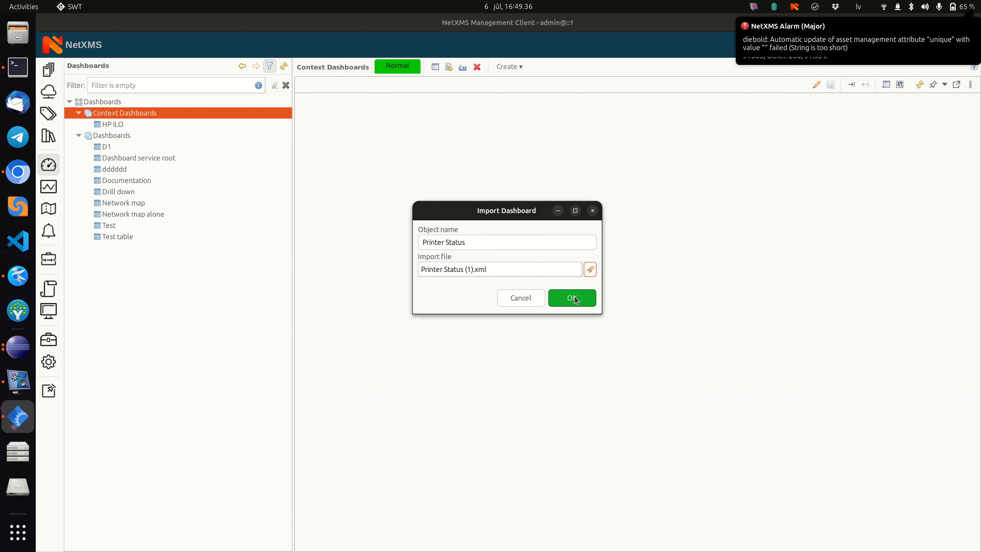
click(573, 300)
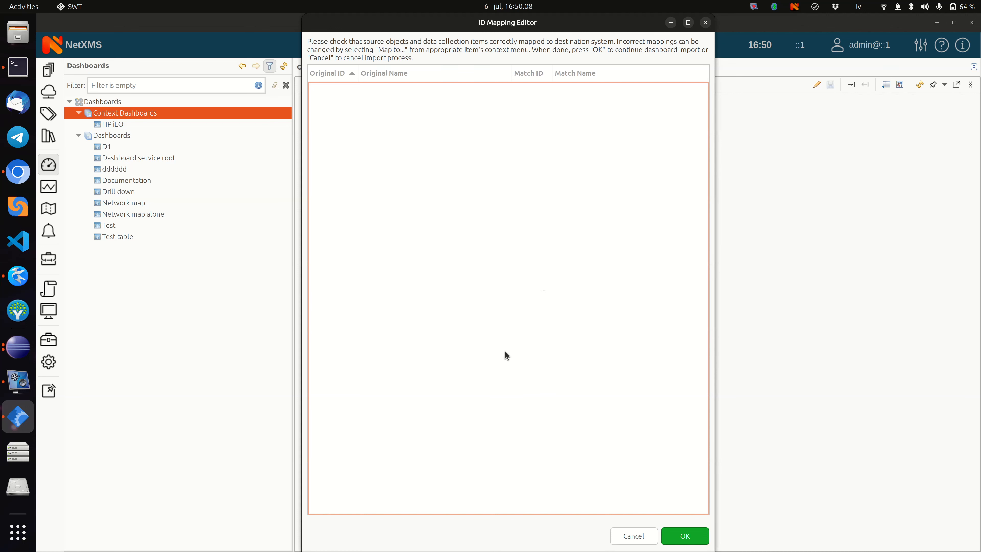
click(679, 538)
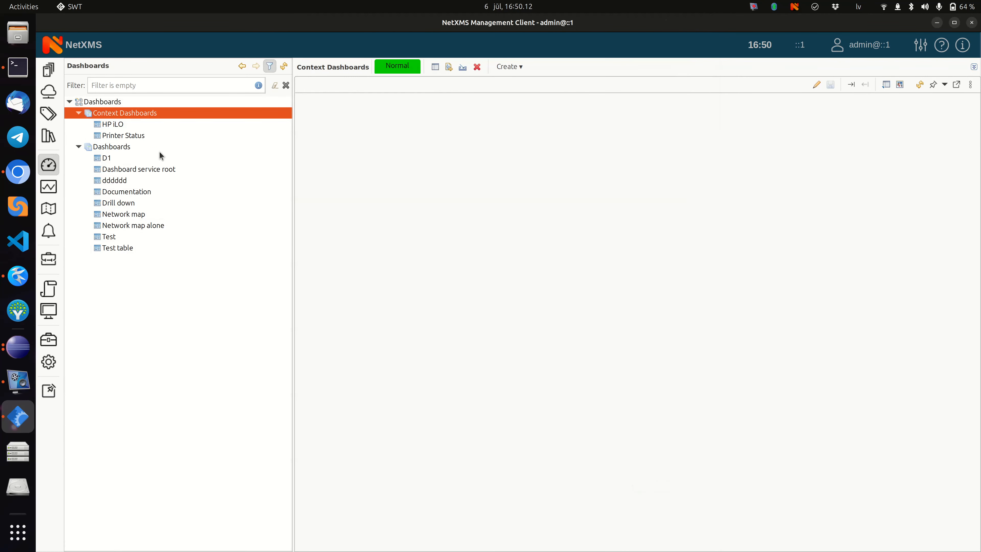
View the imported Printer Status dashboard and compare it with the Printer Status view of the Canon and NPI096EF9 printer nodes.
click(130, 136)
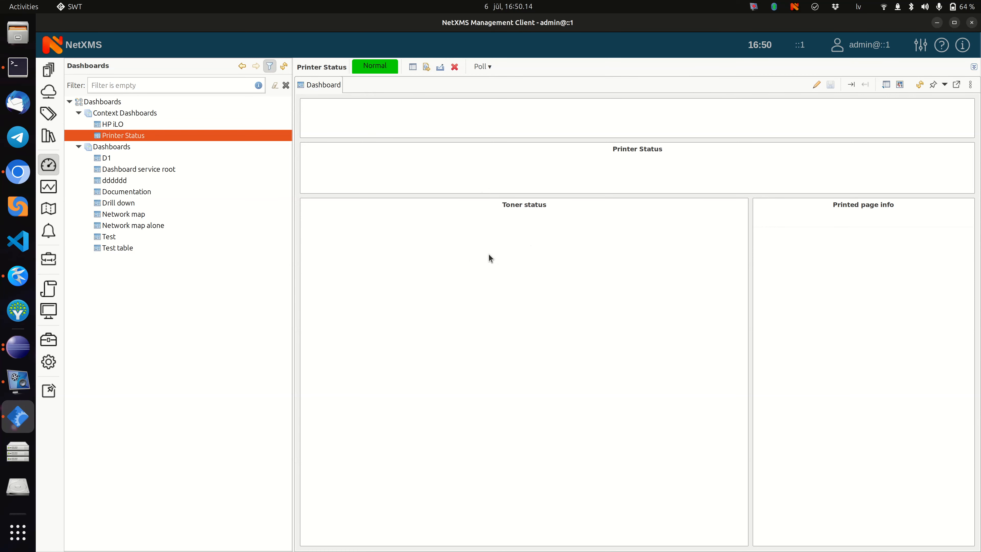
click(49, 70)
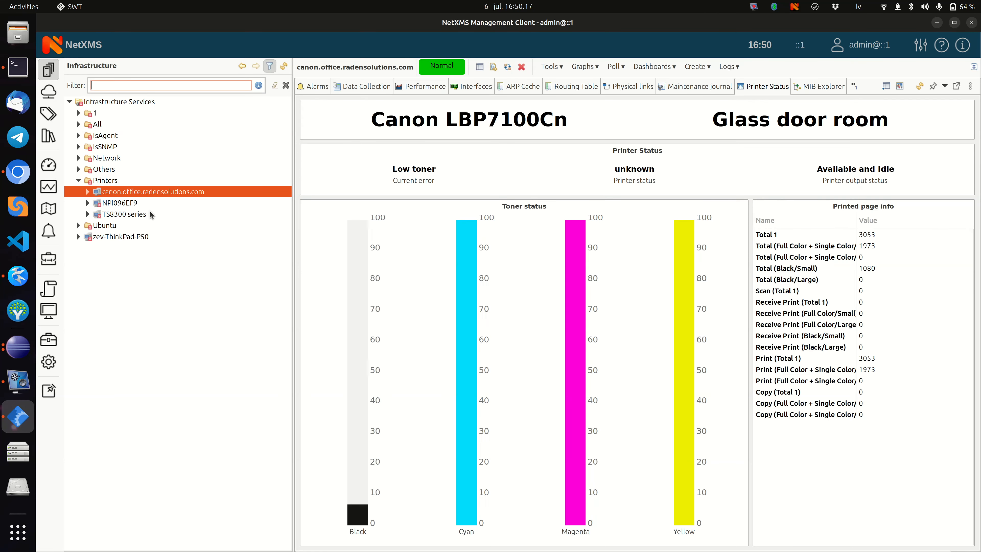
click(117, 204)
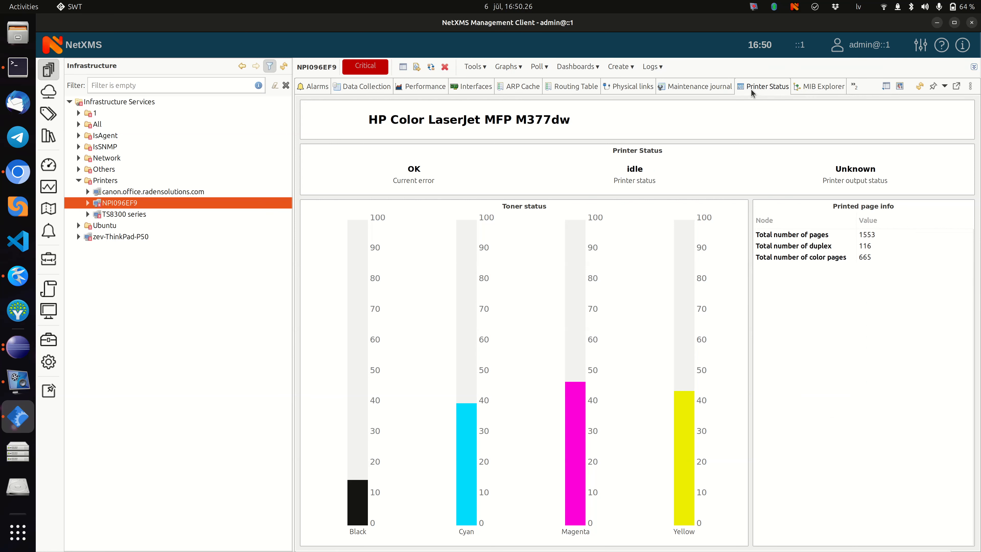
click(139, 193)
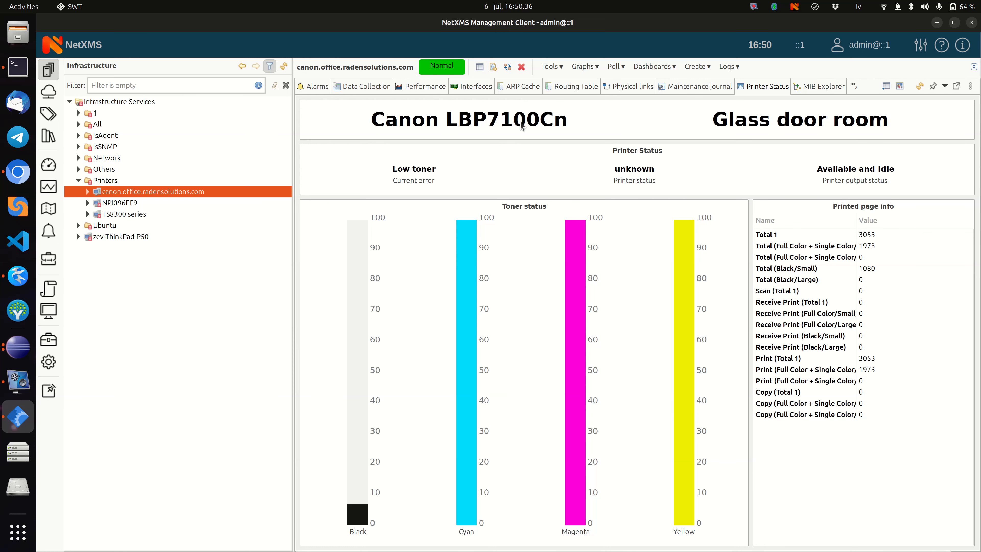
click(118, 203)
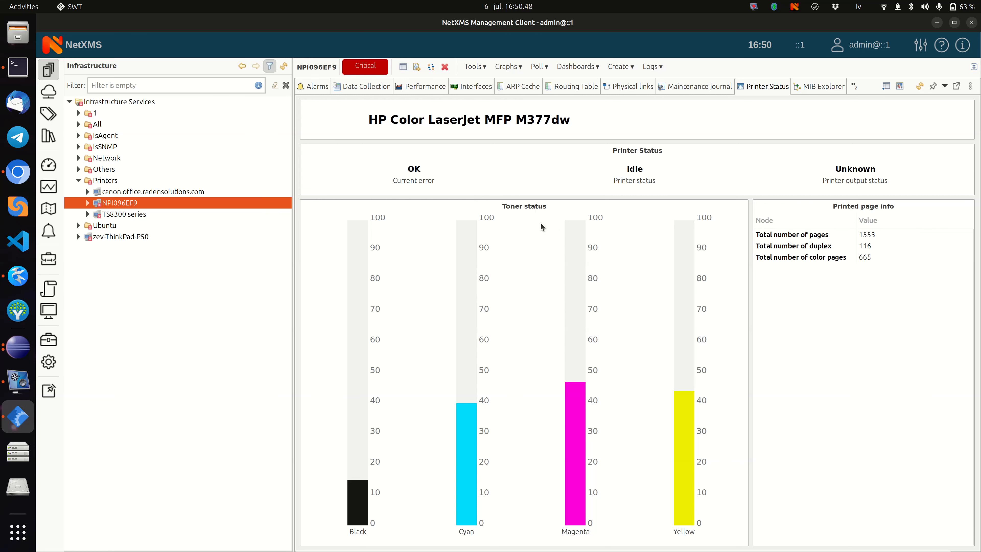
Return to the dashboards and view D1, Dashboard service root and dddddd.
click(48, 164)
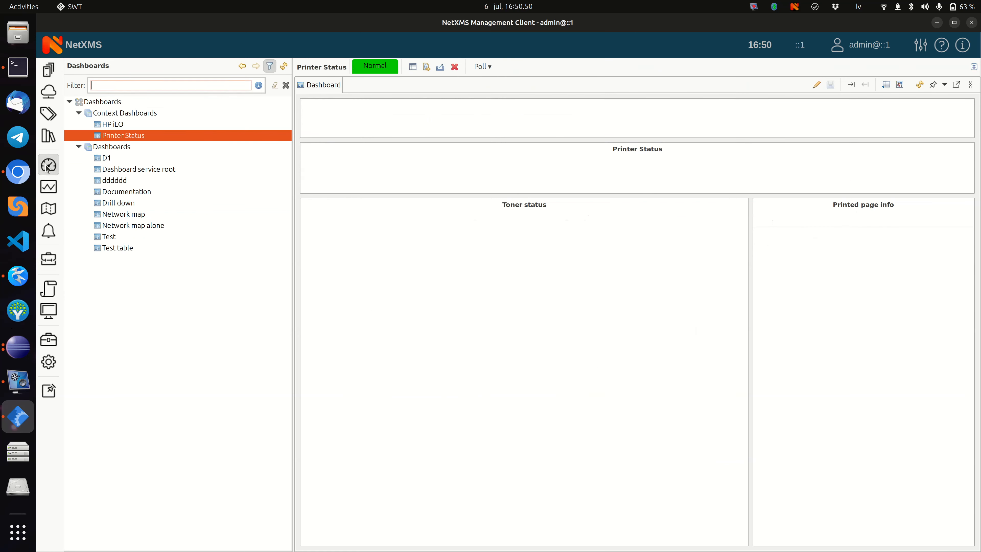
click(110, 160)
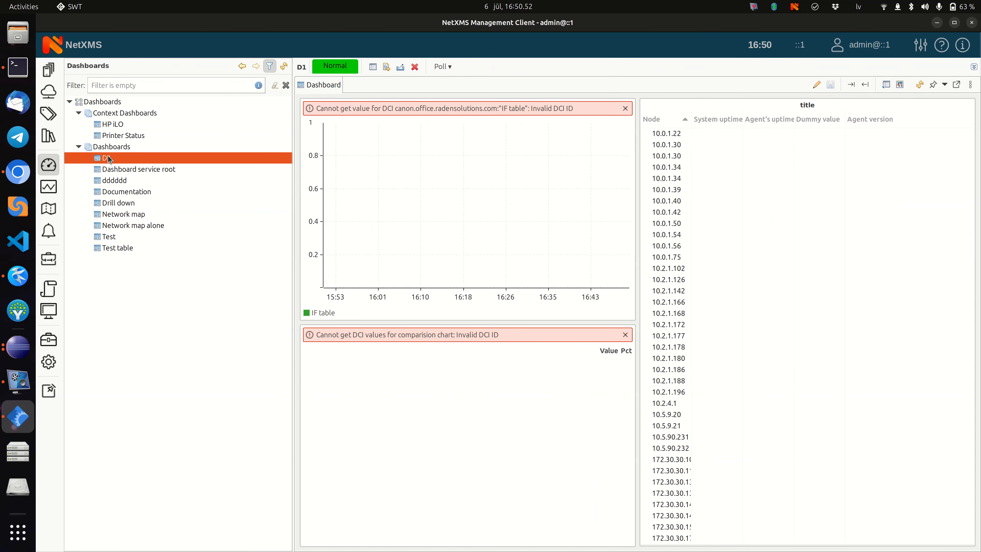
click(118, 169)
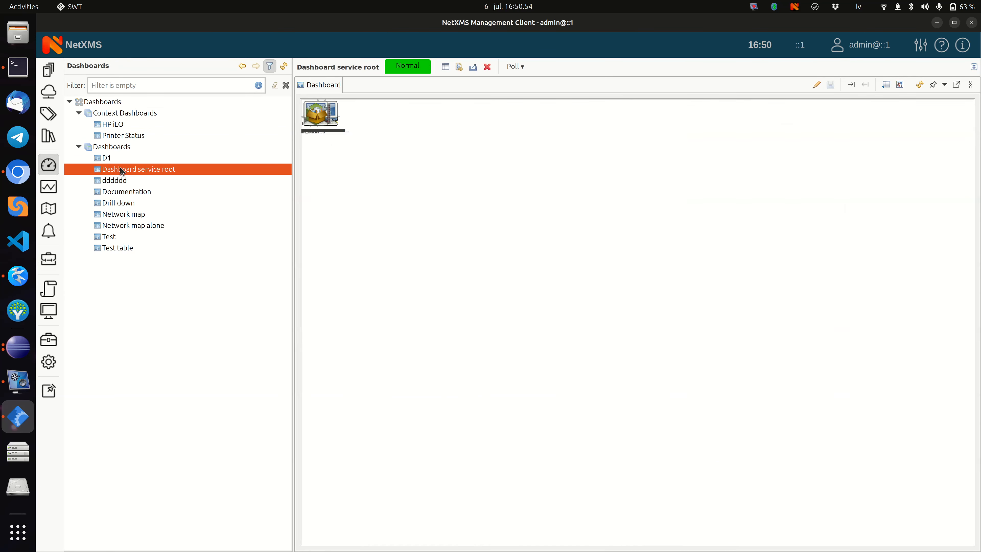
click(113, 182)
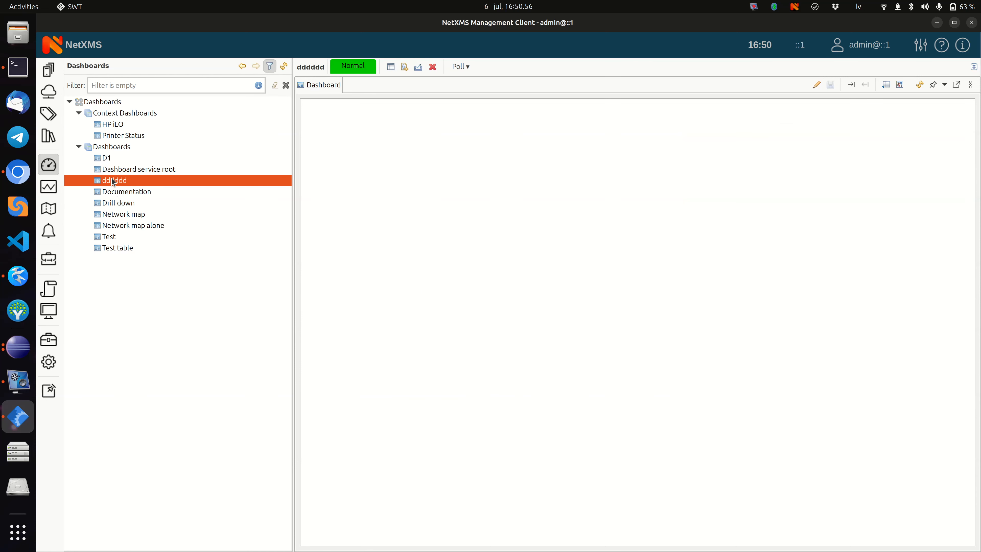
Export the Documentation dashboard to the Desktop folder as Documentation.xml.
click(109, 194)
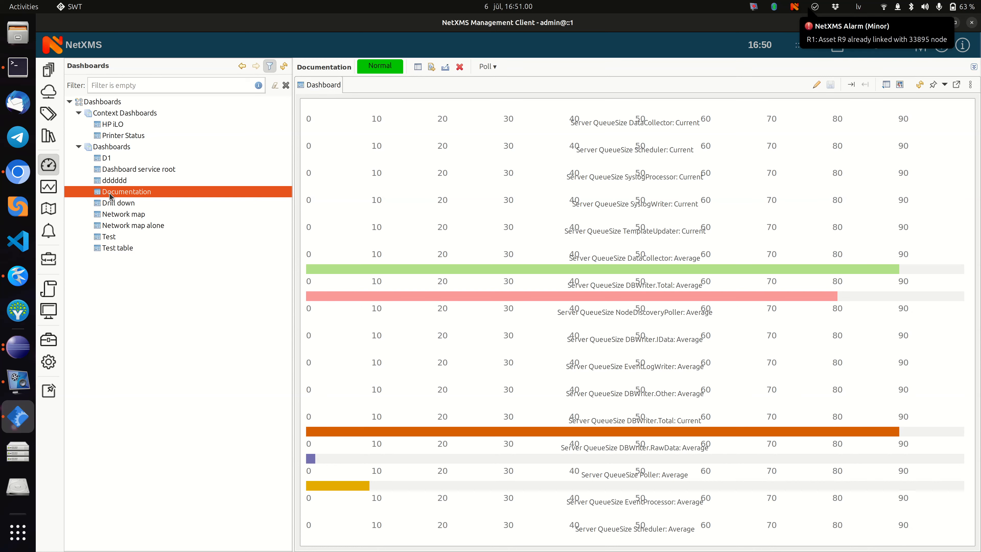
right_click(110, 193)
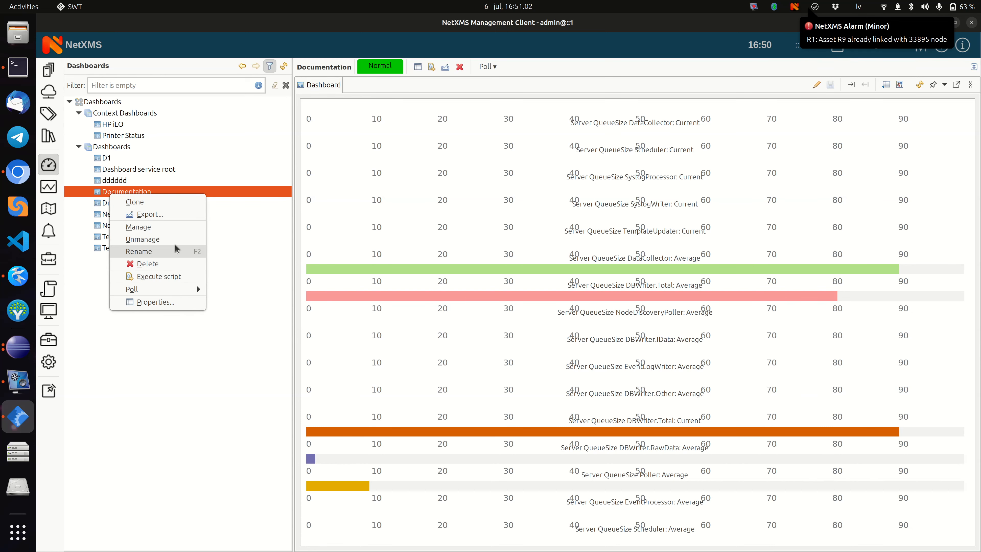
click(180, 215)
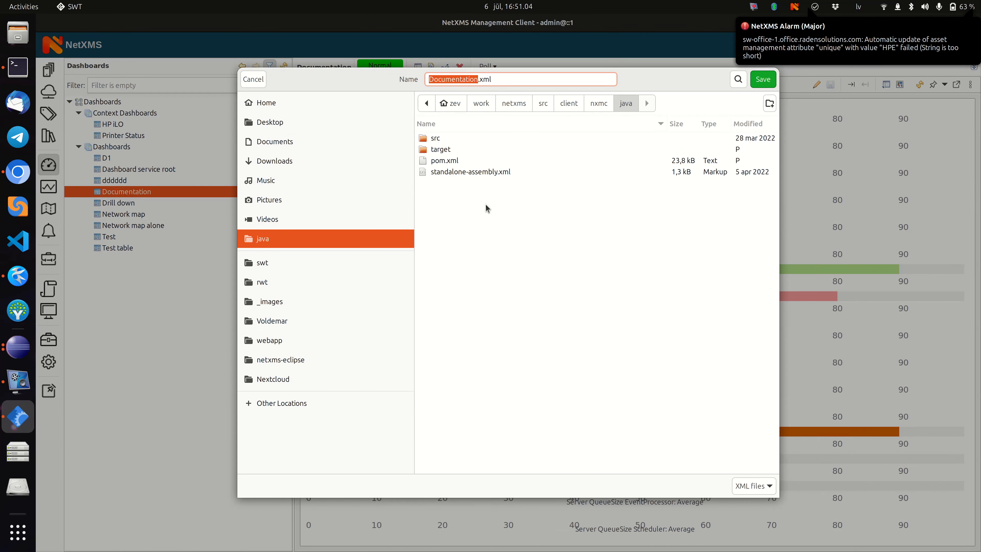
click(337, 123)
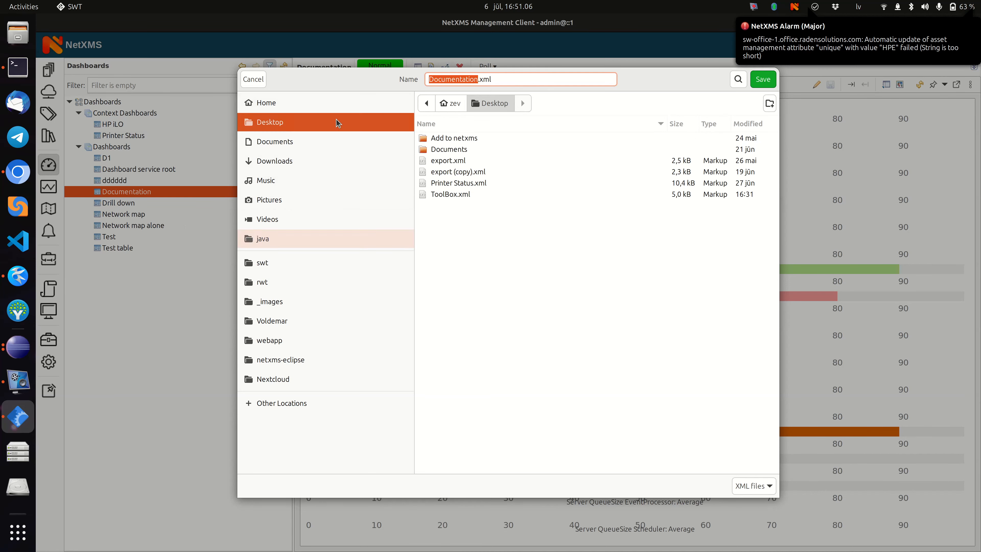
click(763, 79)
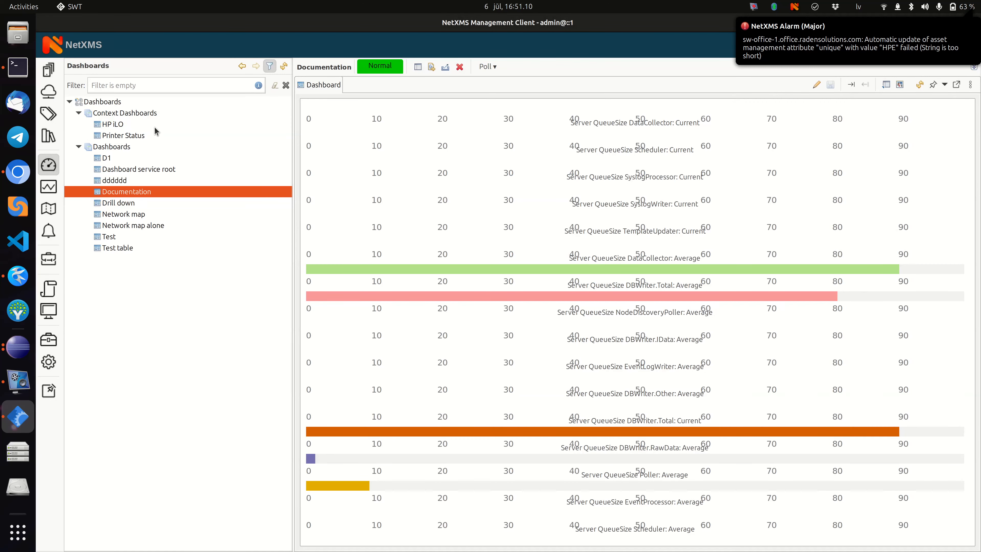
Import Documentation.xml from the Desktop folder as the dashboard Documentation directly under the root Dashboards object.
right_click(97, 101)
click(138, 120)
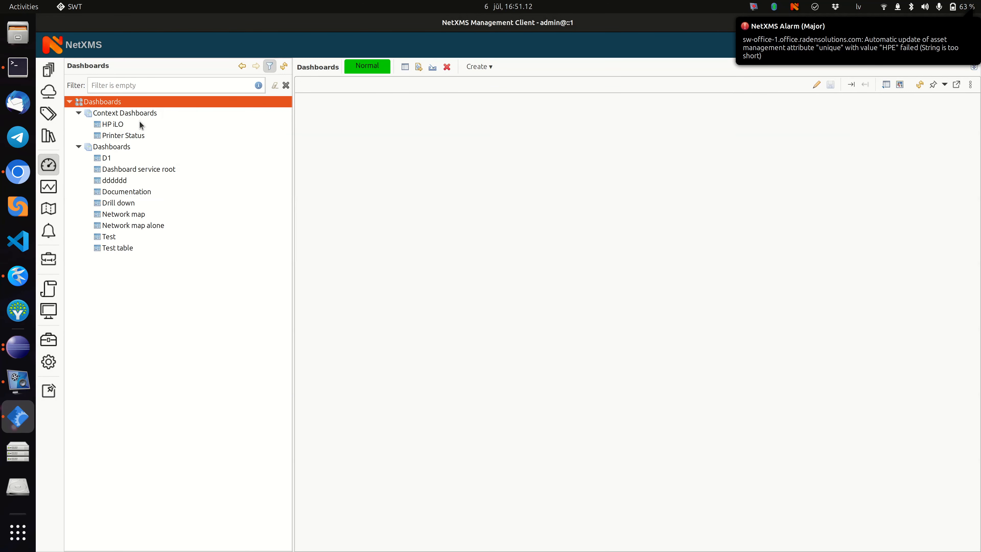
click(585, 272)
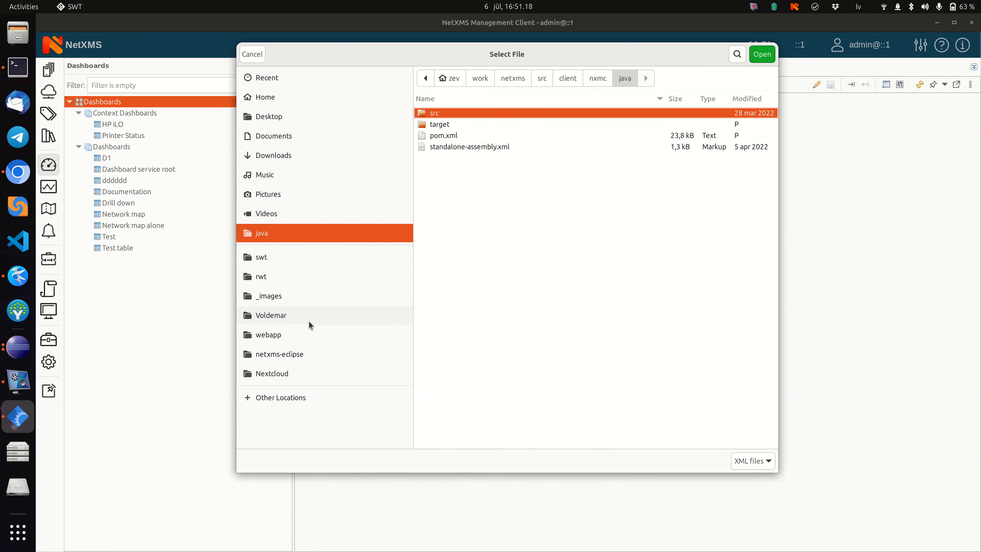
click(284, 117)
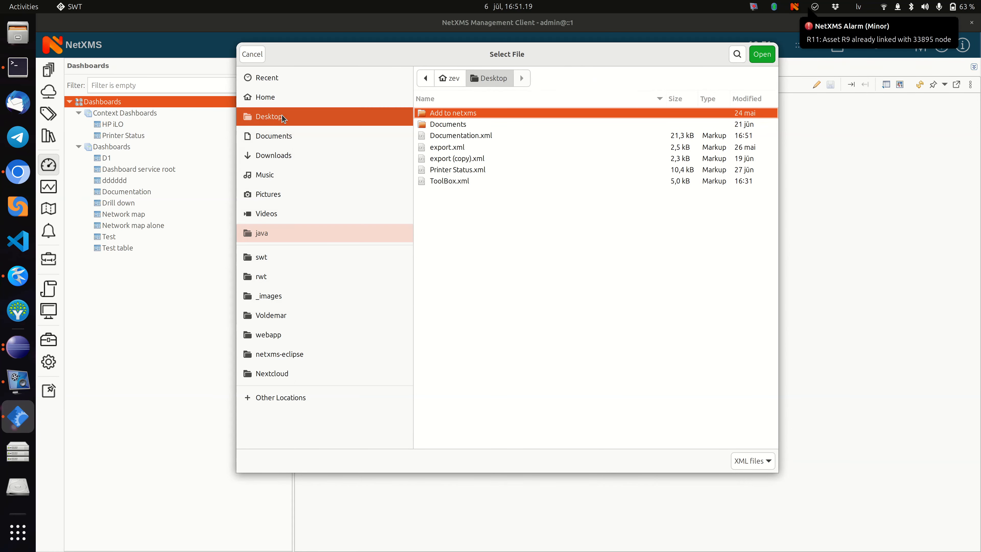
click(494, 137)
click(771, 56)
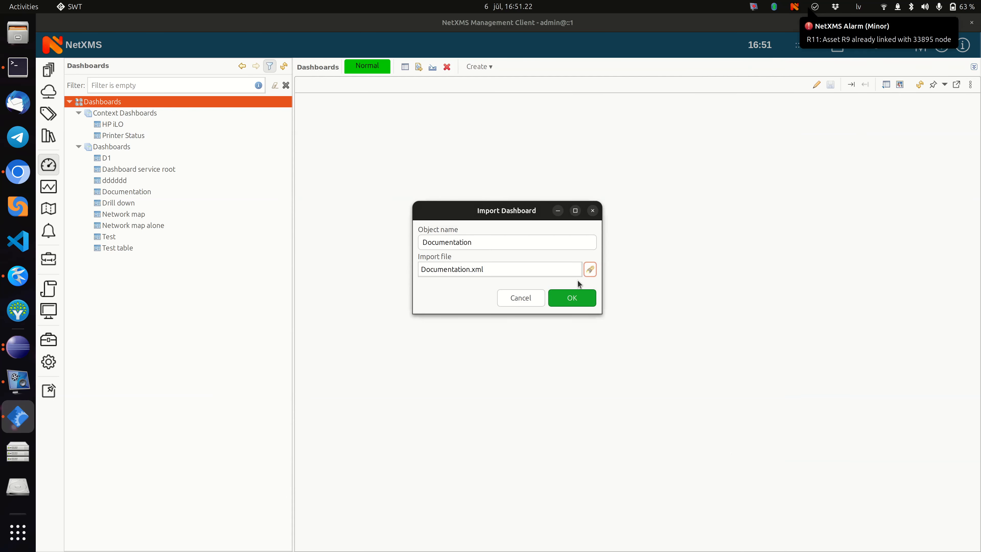
click(566, 291)
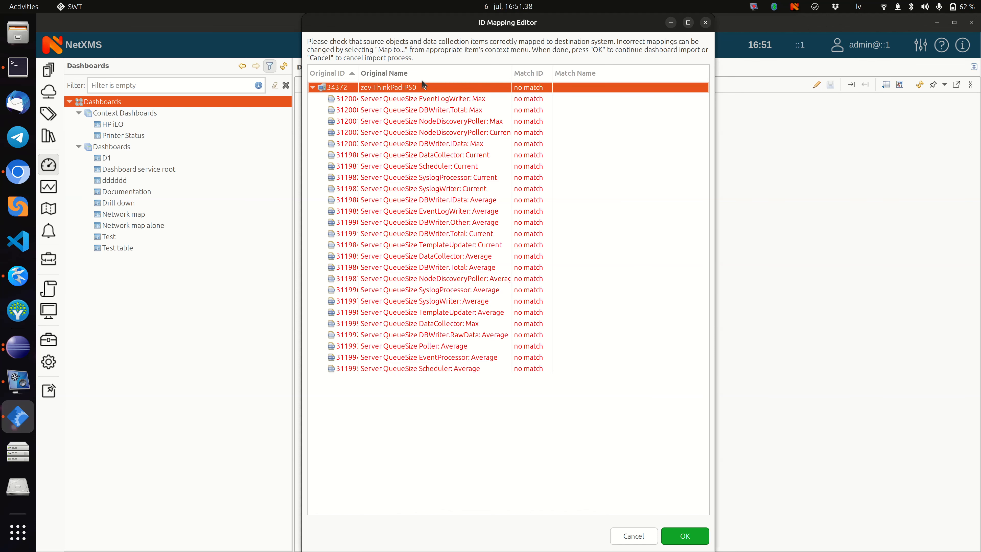
Map source node zev-ThinkPad-P50 to the same-named node under Infrastructure Services, then complete the import and view the new Documentation dashboard.
right_click(427, 89)
click(445, 92)
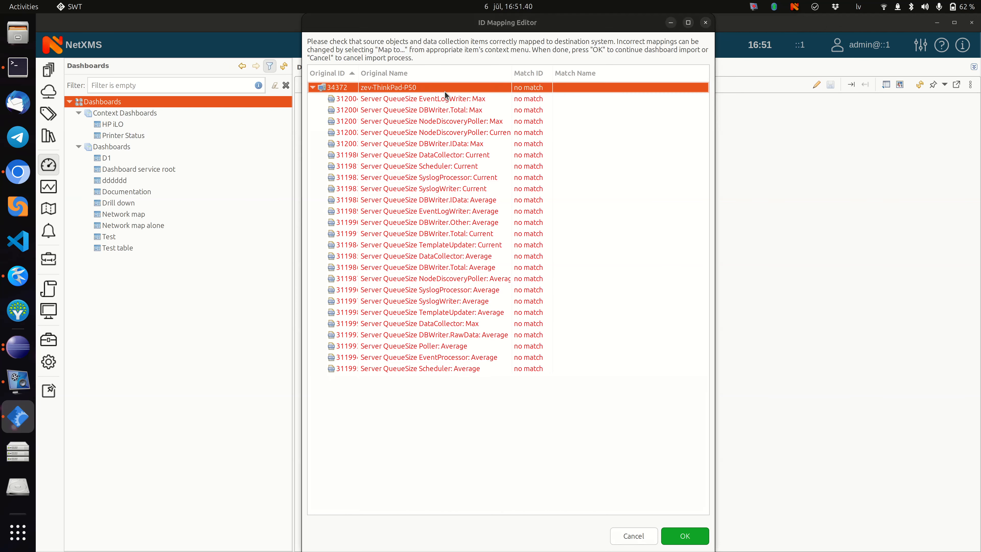
click(43, 73)
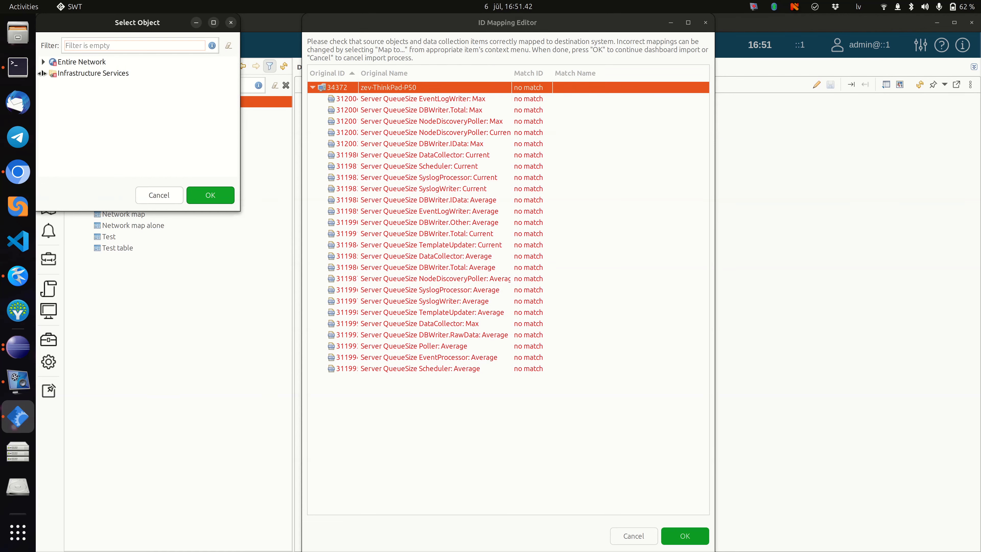
scroll(129, 125, down, 1)
click(104, 169)
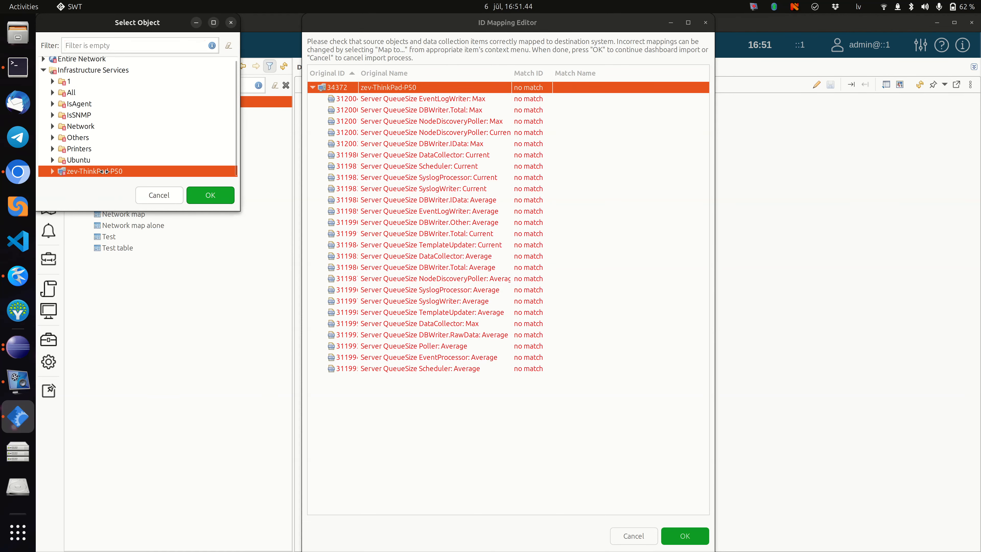
click(210, 194)
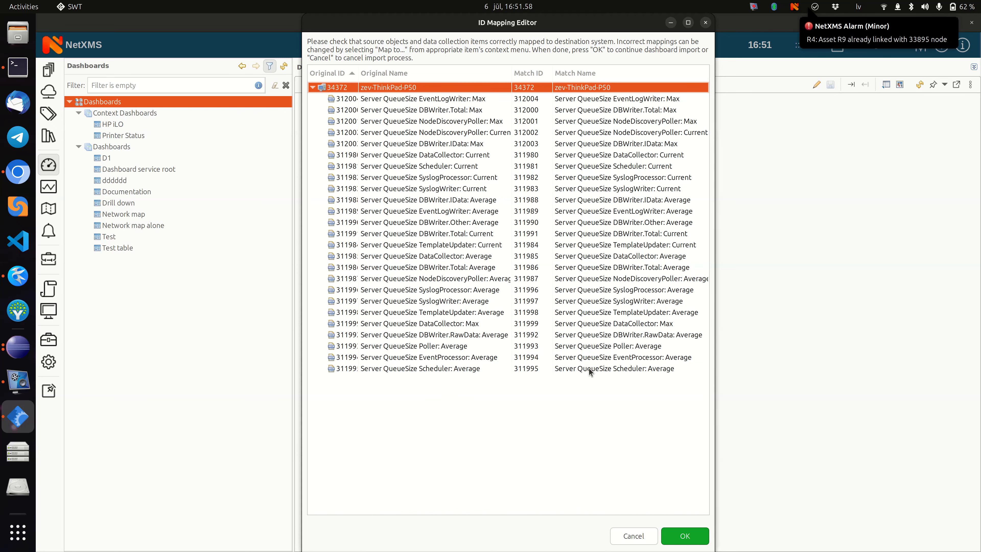
click(690, 539)
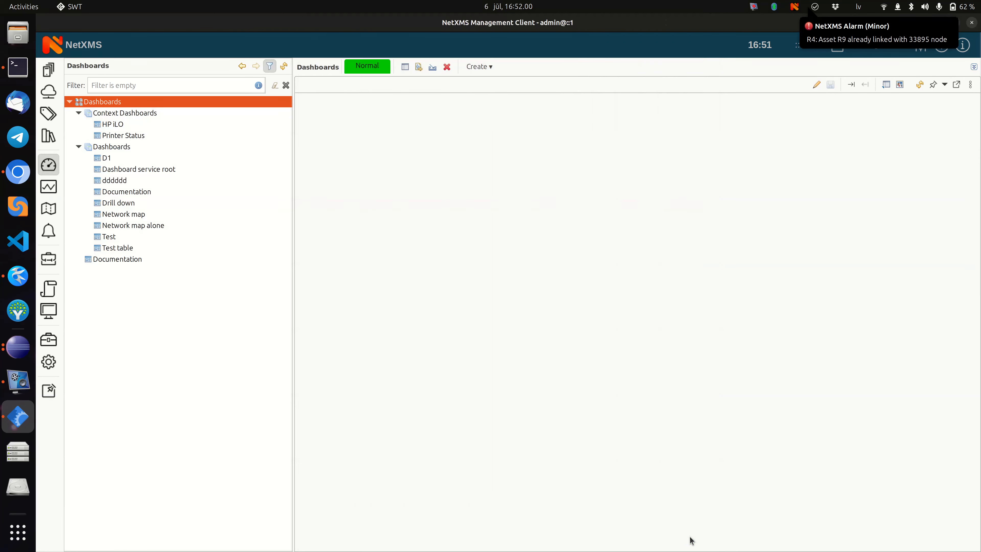
click(123, 262)
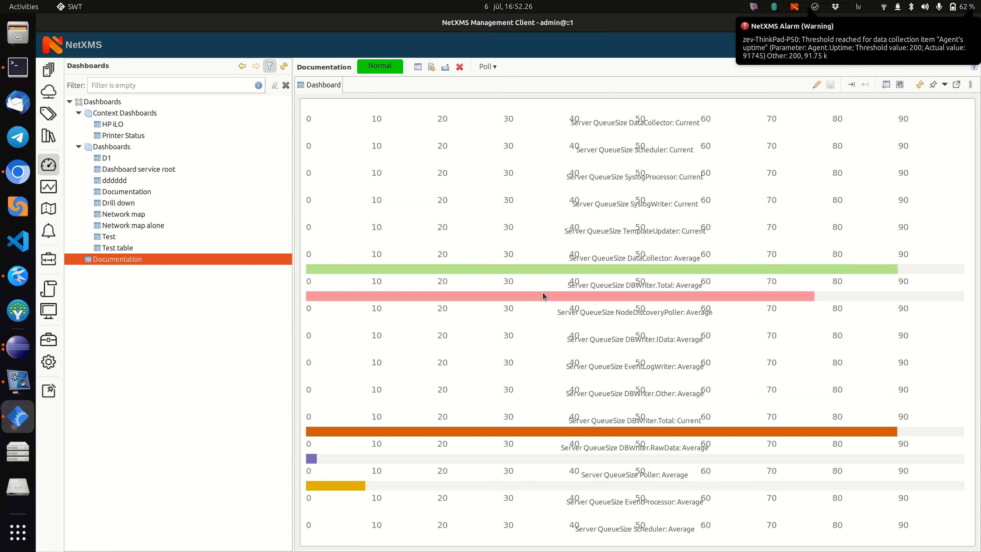
Look through the data collection values of the infrastructure node zev-ThinkPad-P50, down to the Server QueueSize items.
click(48, 91)
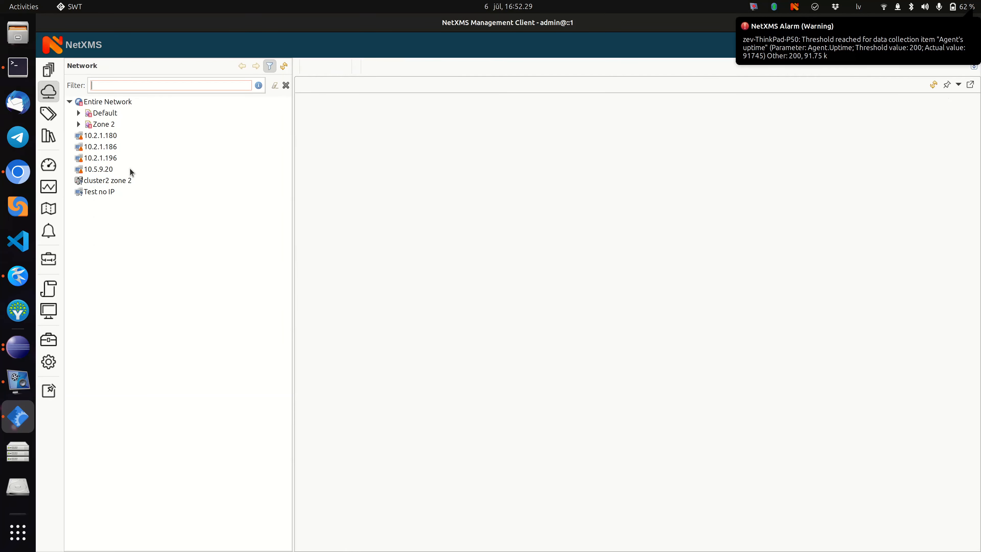
click(49, 69)
click(102, 237)
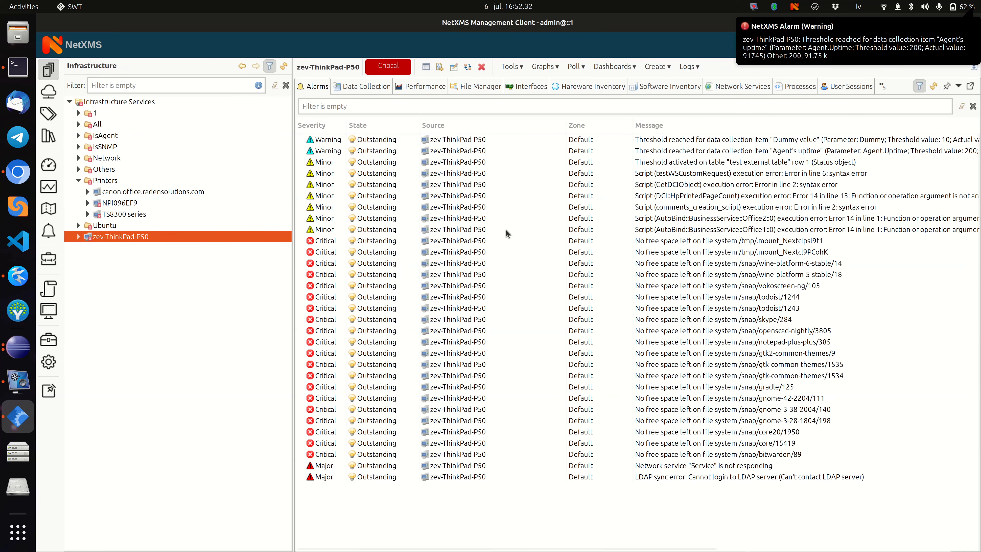
click(370, 86)
scroll(543, 253, down, 5)
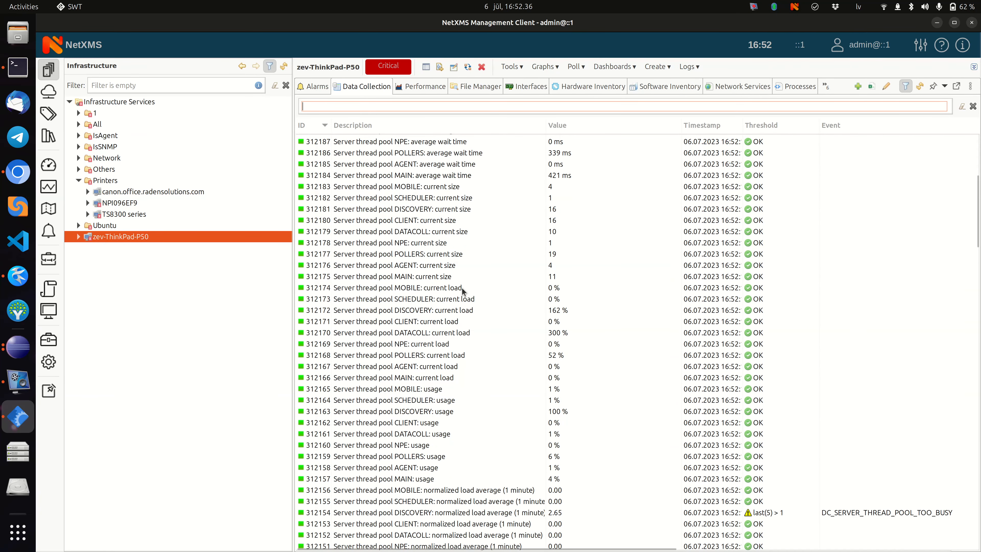
scroll(462, 298, down, 10)
scroll(465, 308, down, 6)
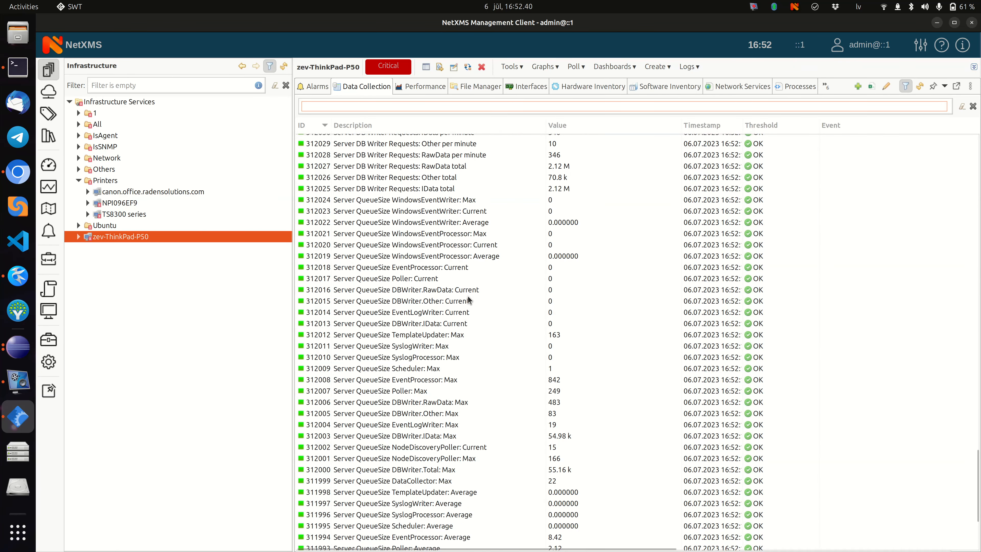
scroll(469, 300, up, 2)
Switch zev-ThinkPad-P50's data collection to edit mode and examine which template each item comes from.
click(887, 86)
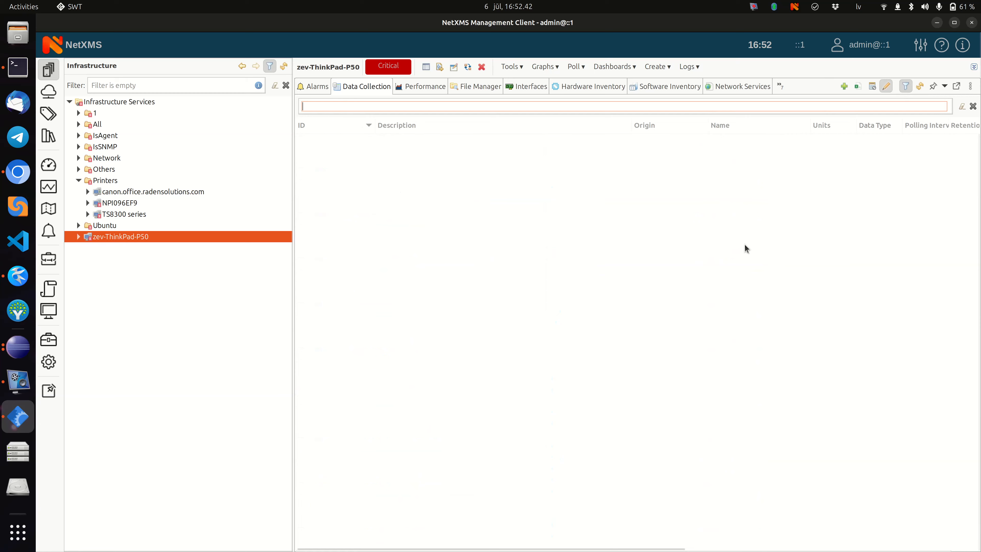
scroll(741, 271, right, 10)
scroll(743, 262, down, 5)
scroll(698, 300, down, 15)
click(698, 300)
scroll(711, 356, down, 4)
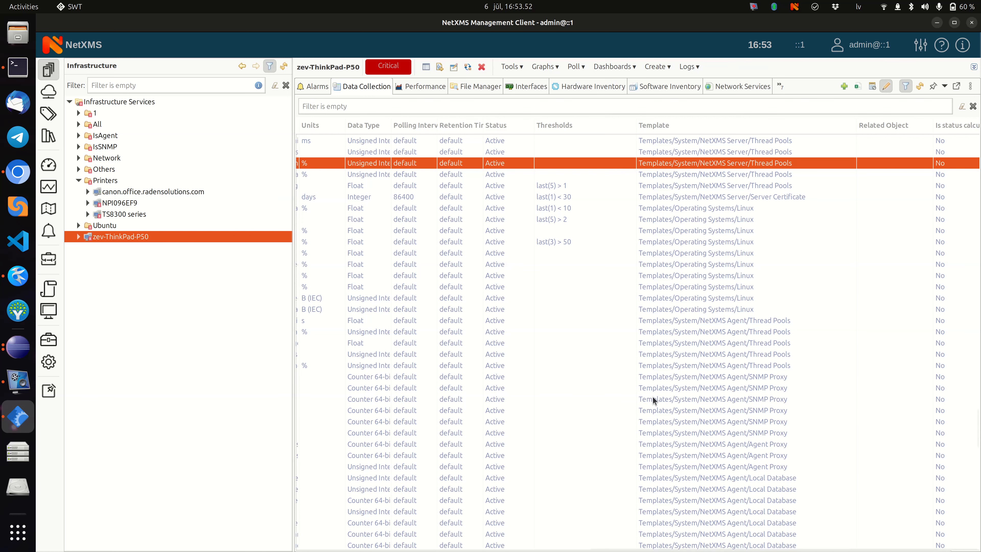
Open the Export configuration view to examine which kinds of configuration elements can be exported.
click(48, 362)
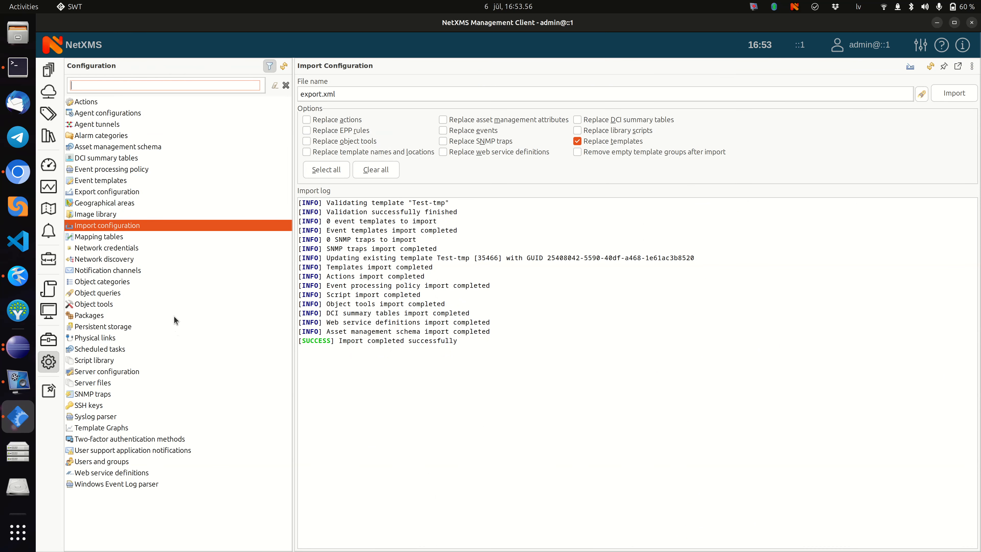
click(118, 192)
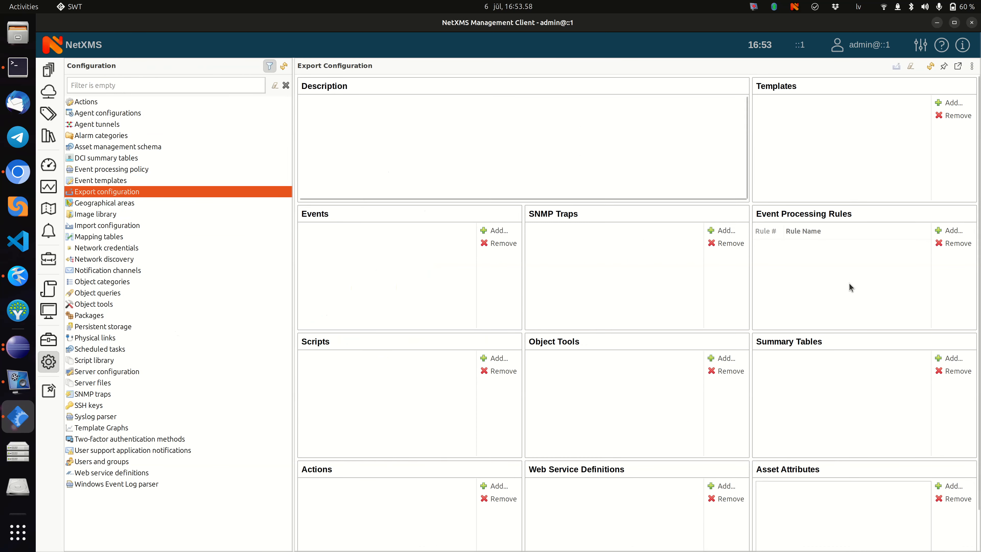